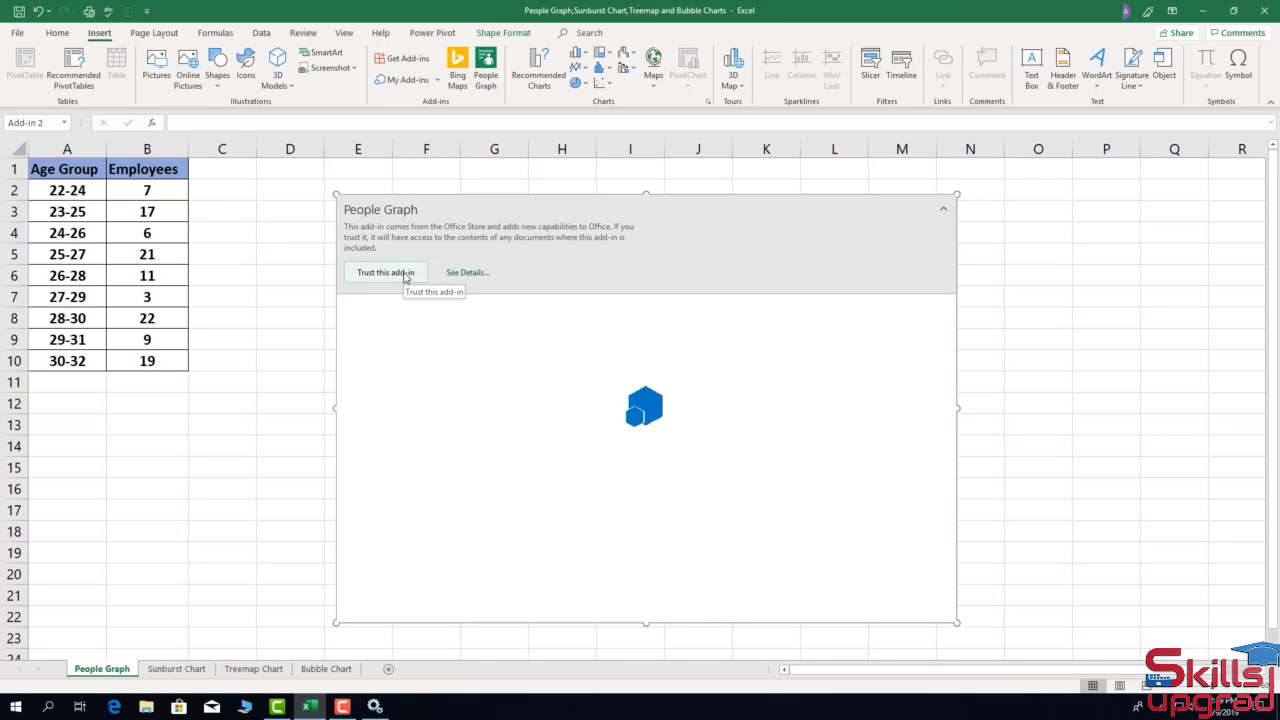
Trust the People Graph add-in and replace the sample graph's title with "Age Group of Employees".
click(405, 273)
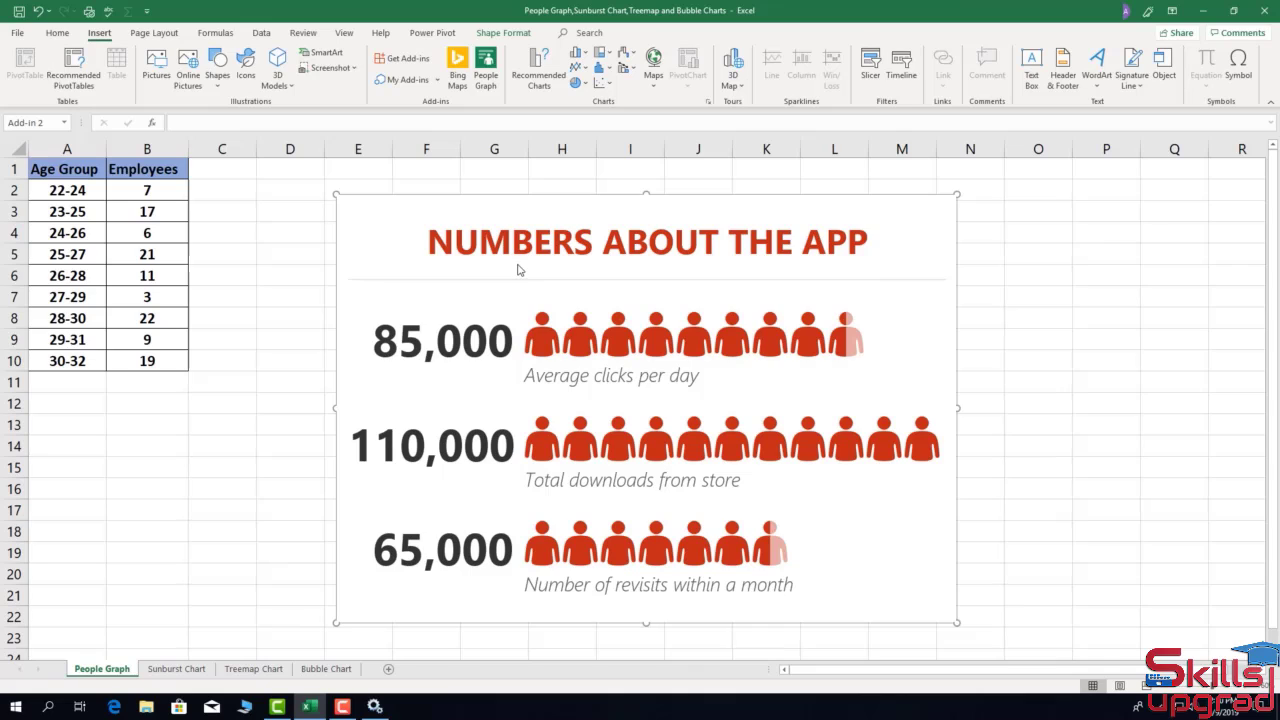
click(549, 271)
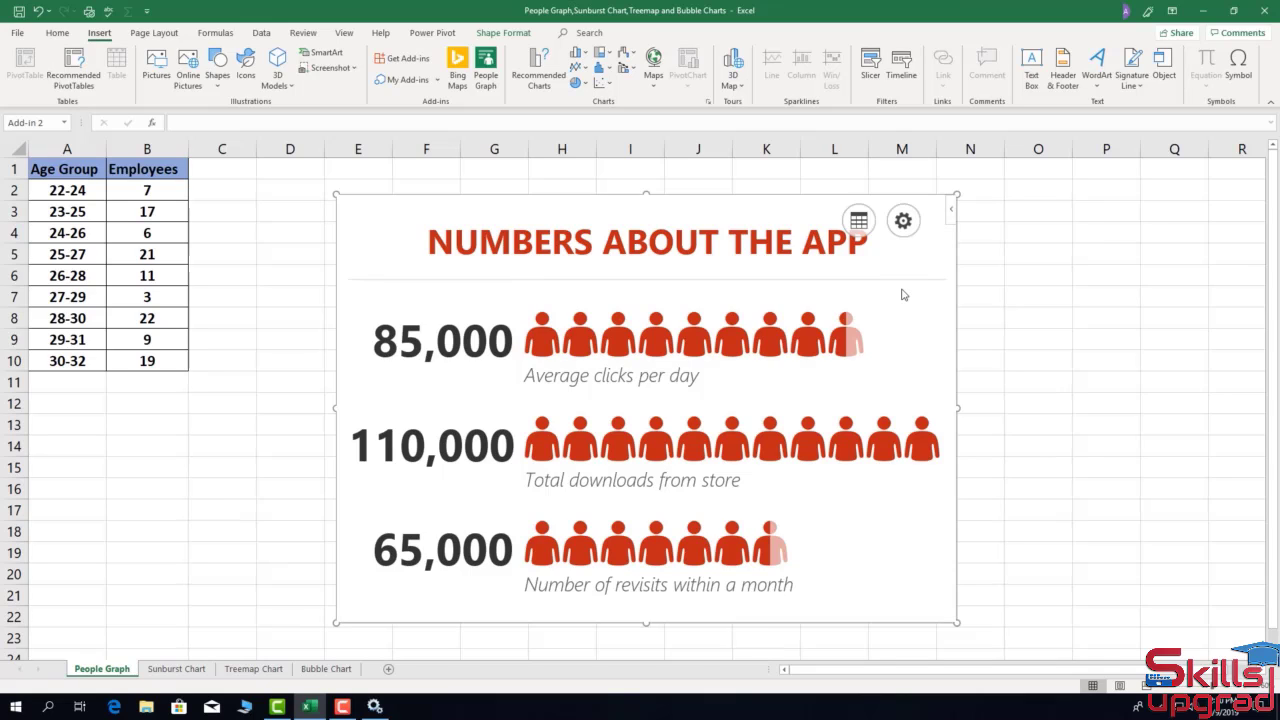
click(856, 225)
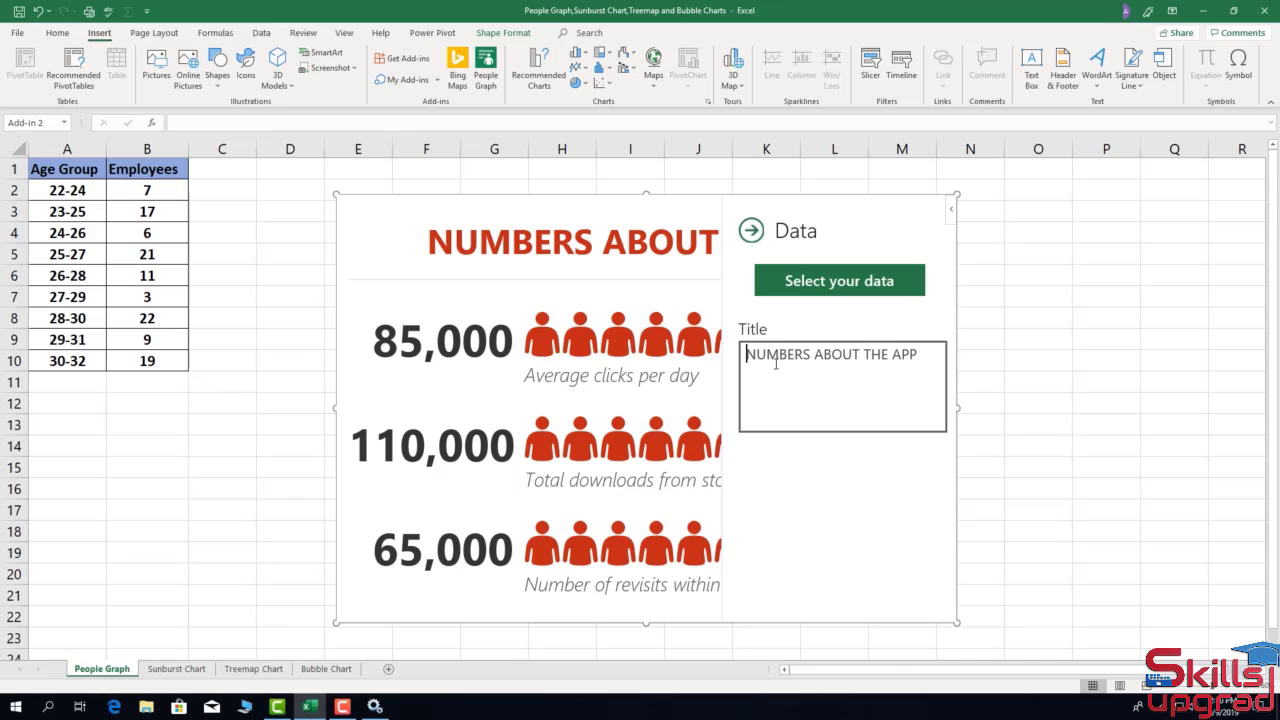
text(Age)
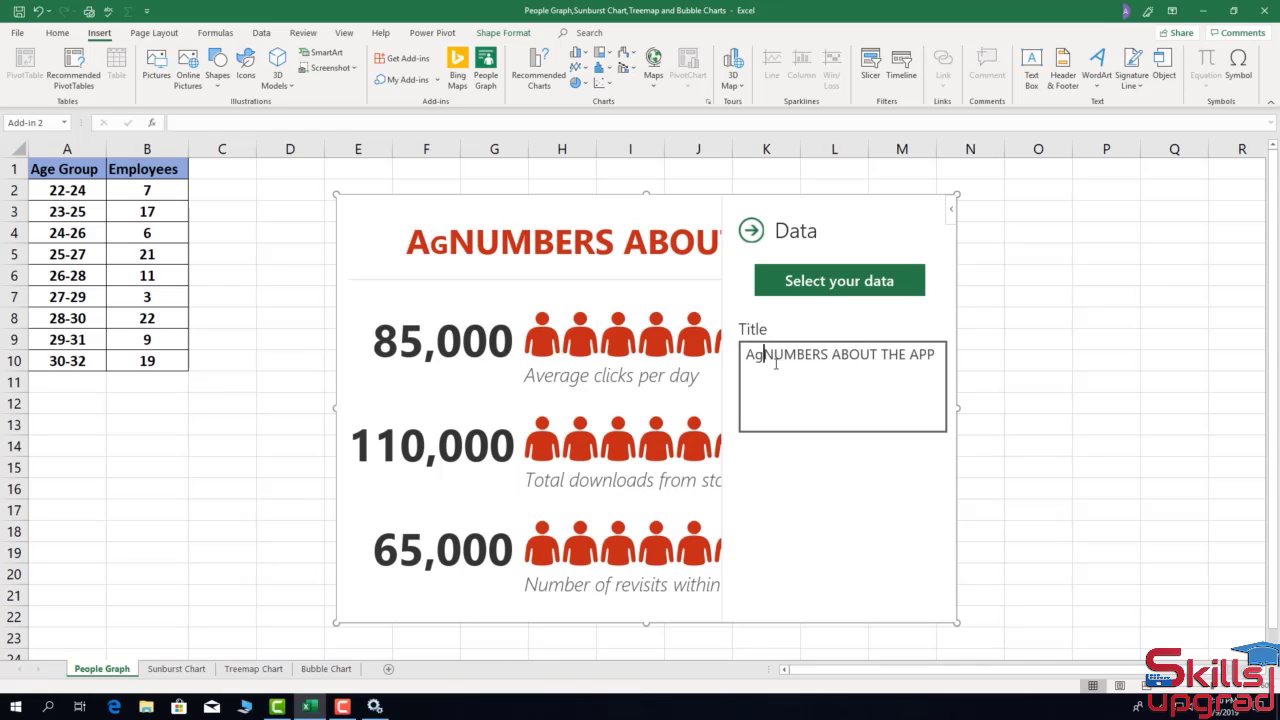
text( Group of Employees)
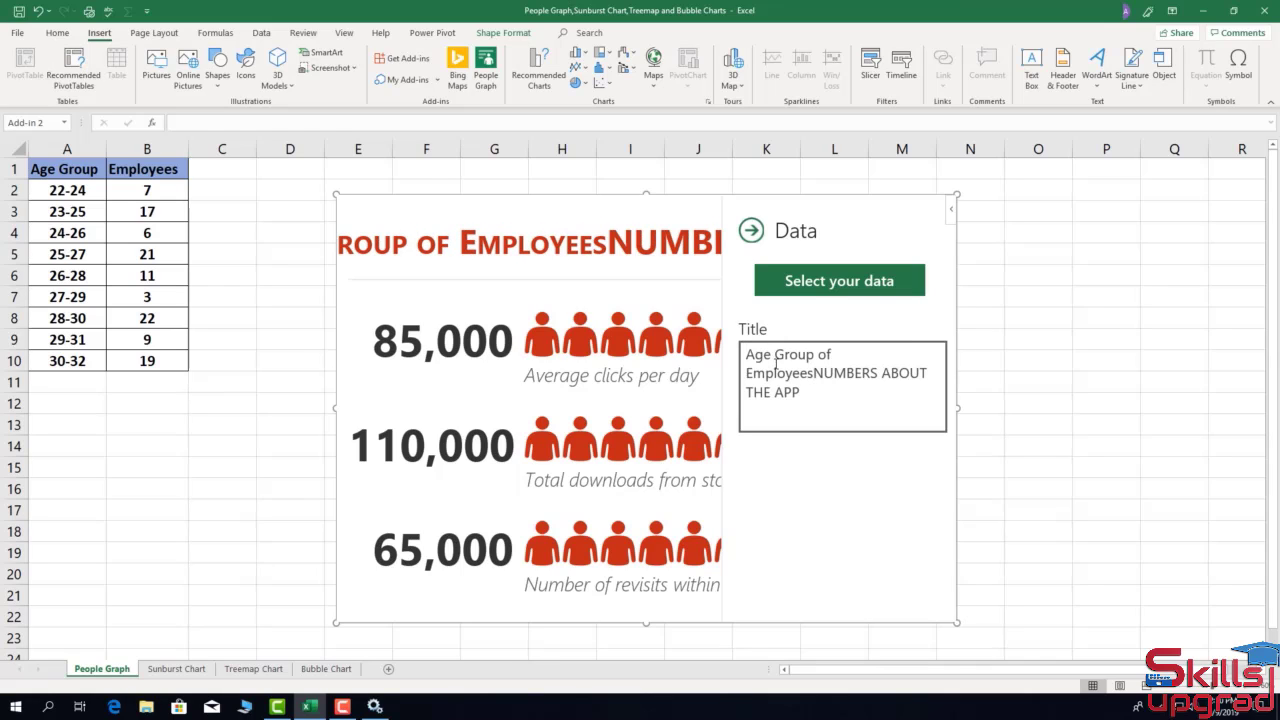
mouse_move(800, 392)
mouse_down()
mouse_move(746, 373)
mouse_move(815, 373)
mouse_up()
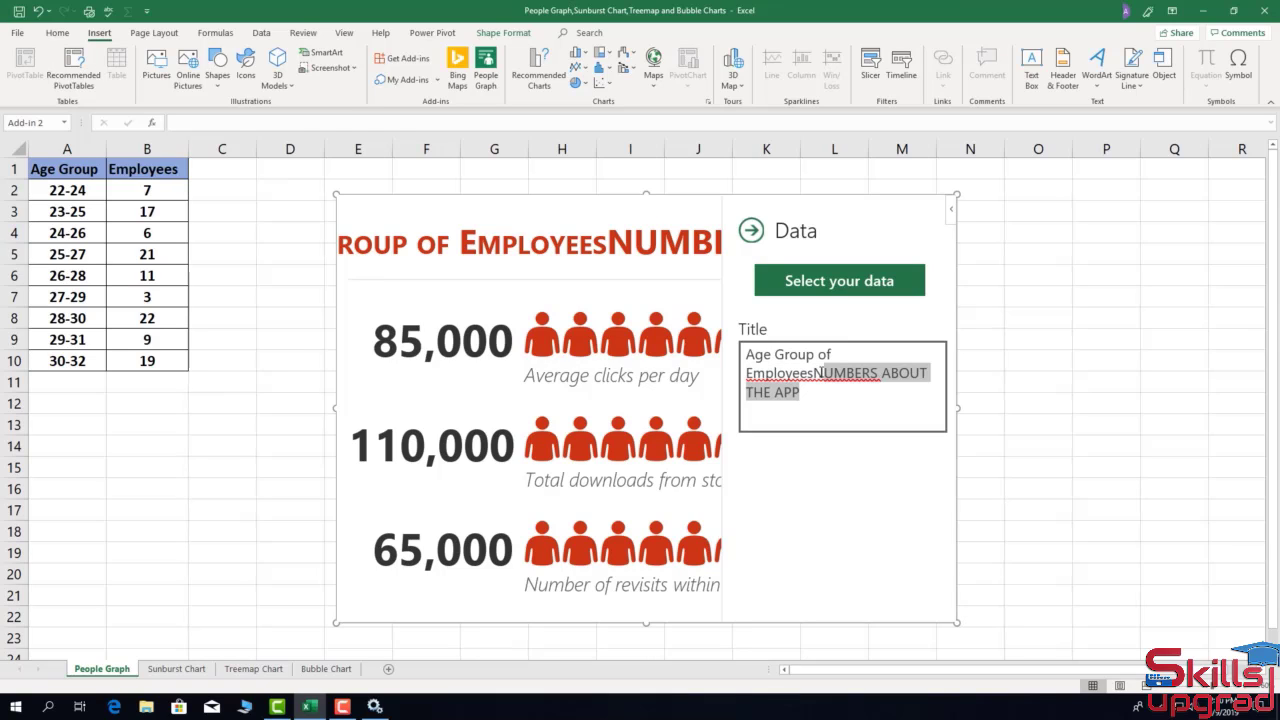
key(BackSpace)
key(BackSpace)
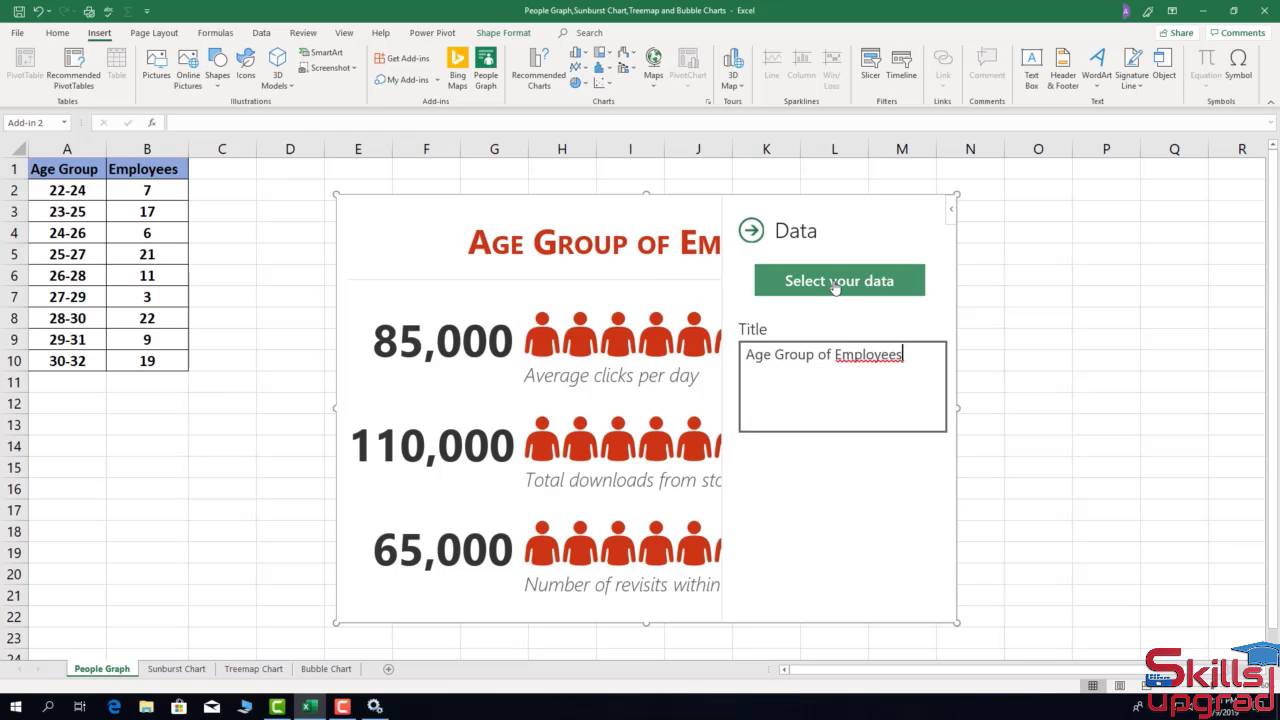
Create the people graph from the age group and employee data in A2:B10.
click(836, 283)
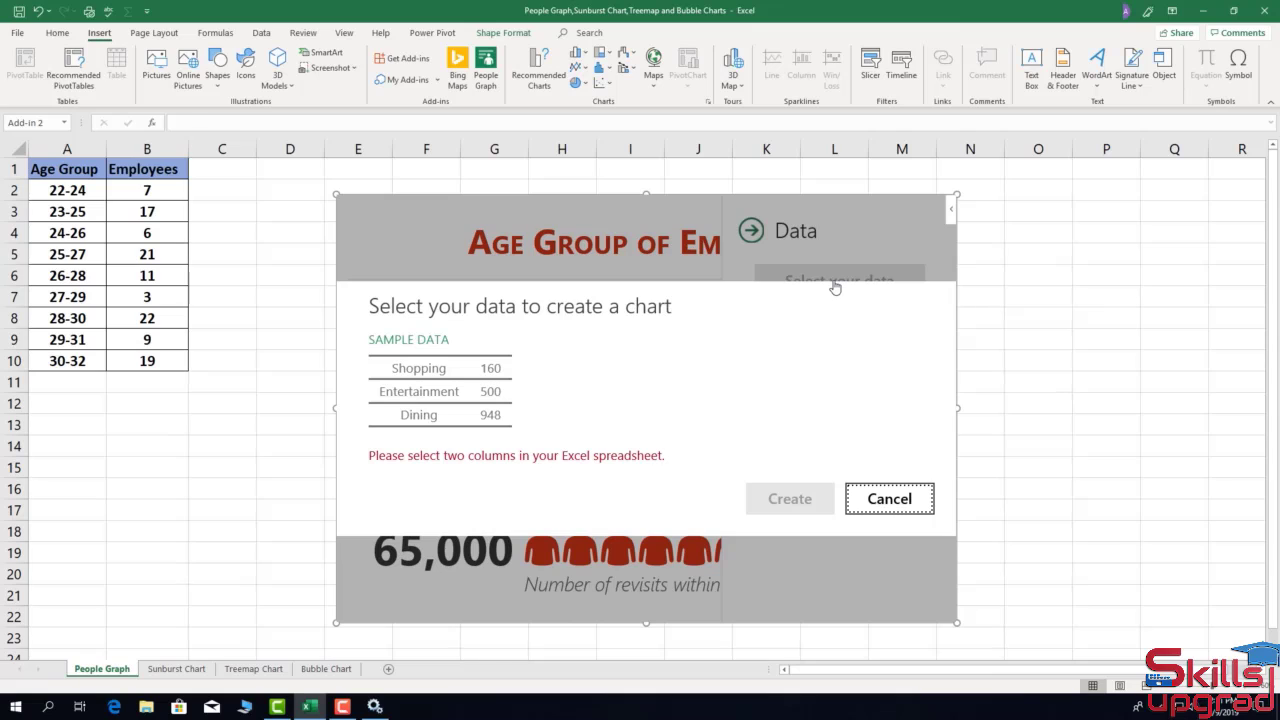
drag(67, 190, 180, 366)
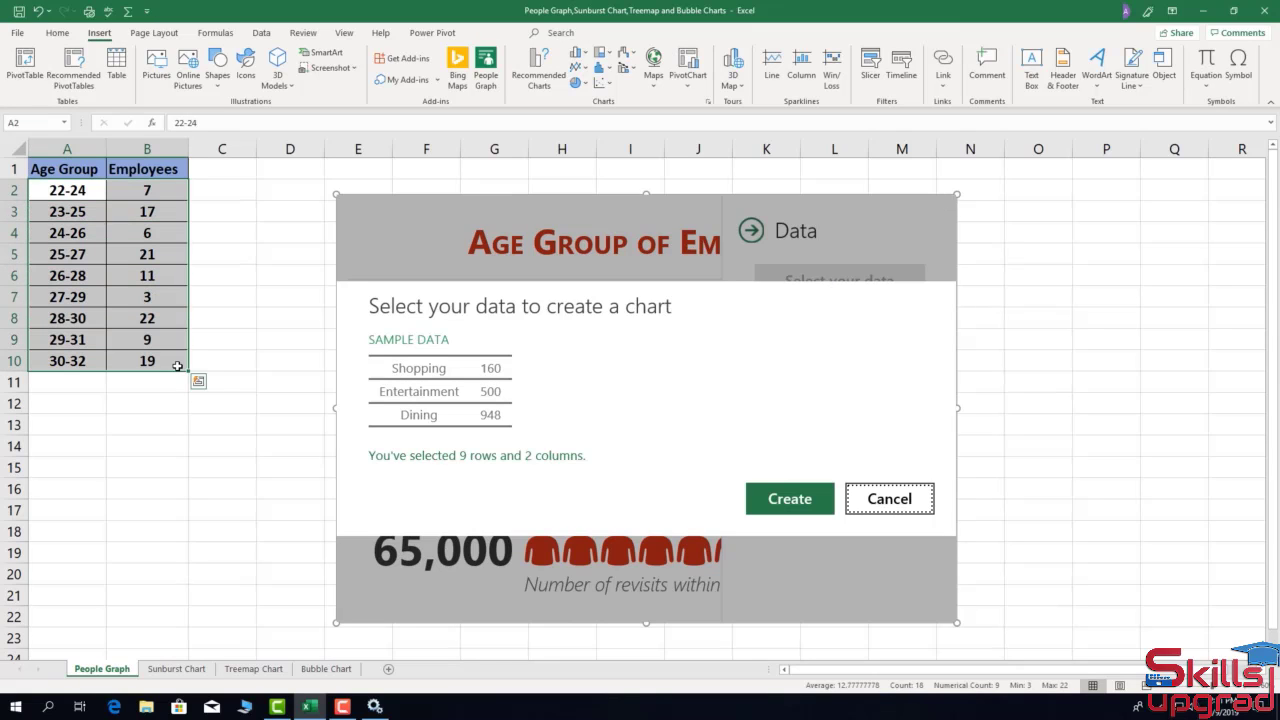
click(757, 504)
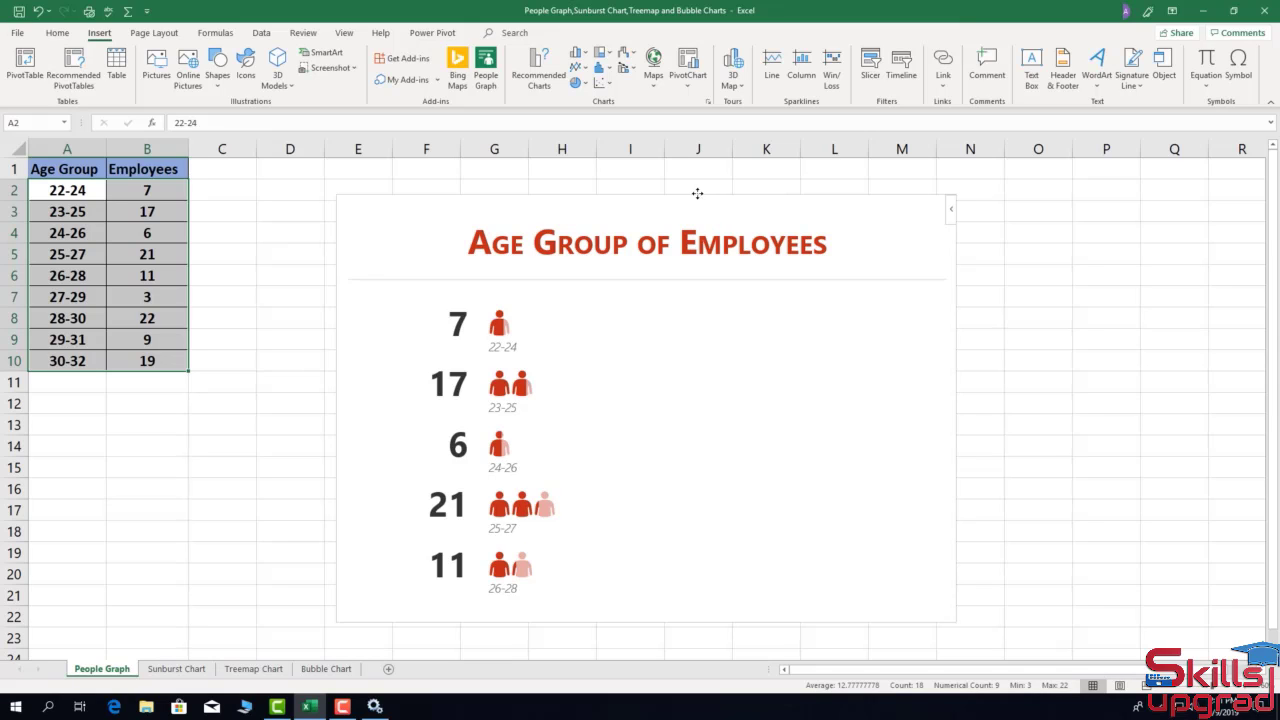
Move the graph beside the data table and enlarge it to span columns C to O and rows 1 to 32.
drag(697, 193, 561, 157)
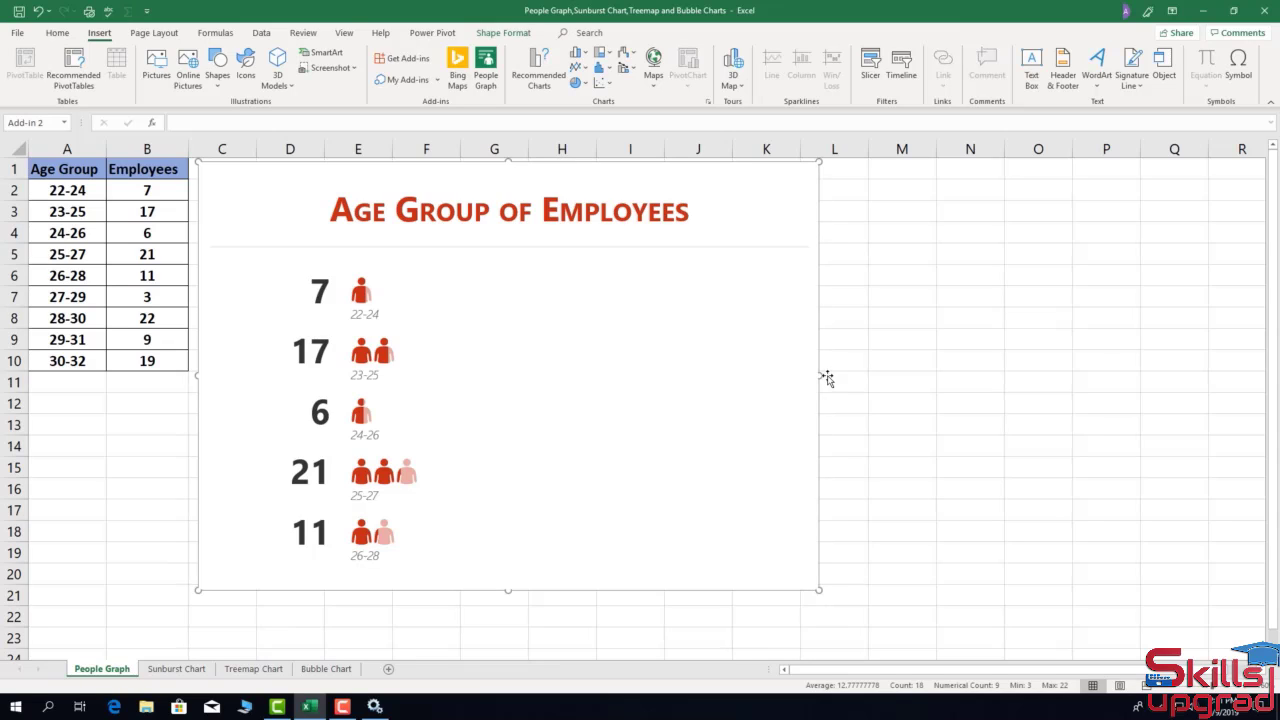
drag(820, 373, 1069, 366)
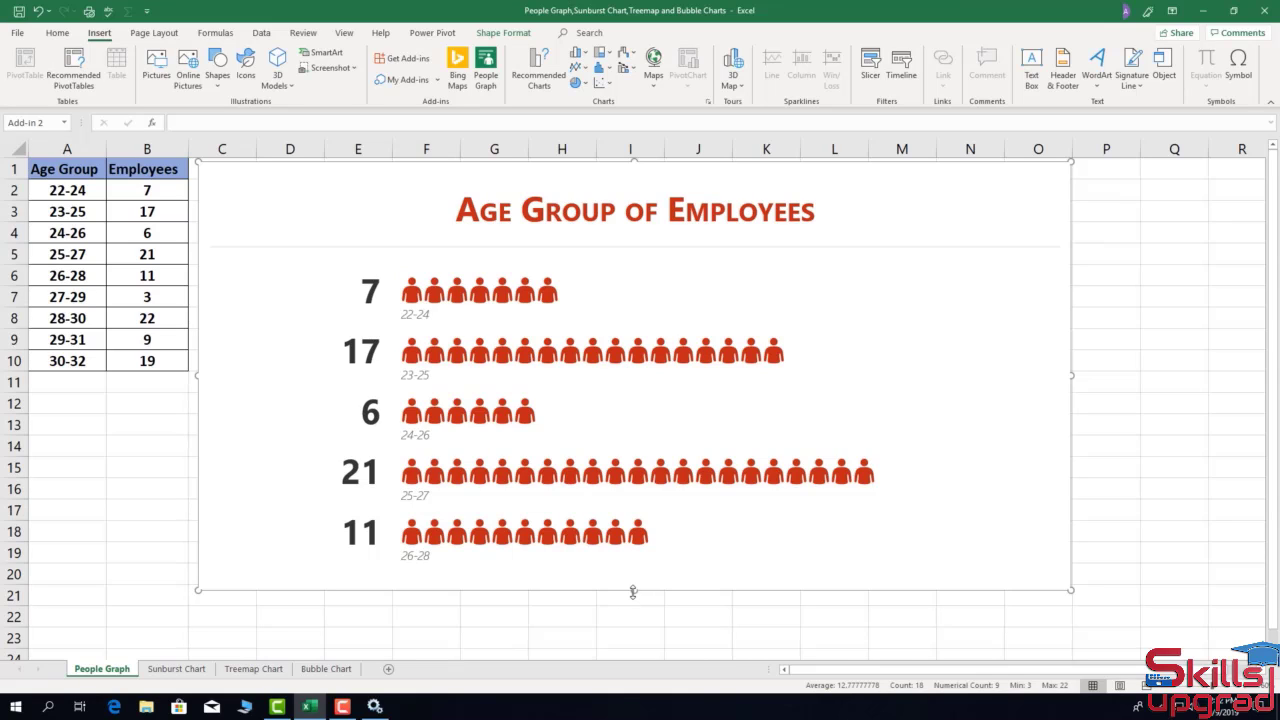
scroll(636, 660, down, 1)
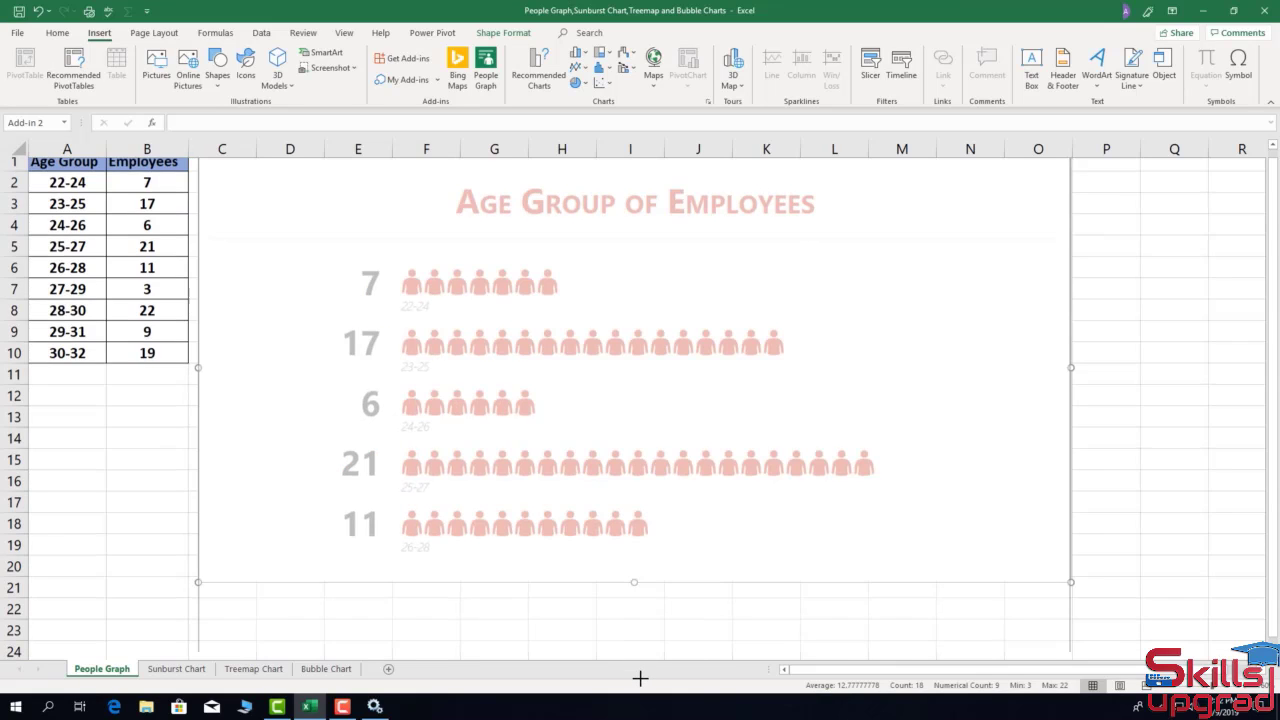
drag(640, 679, 640, 680)
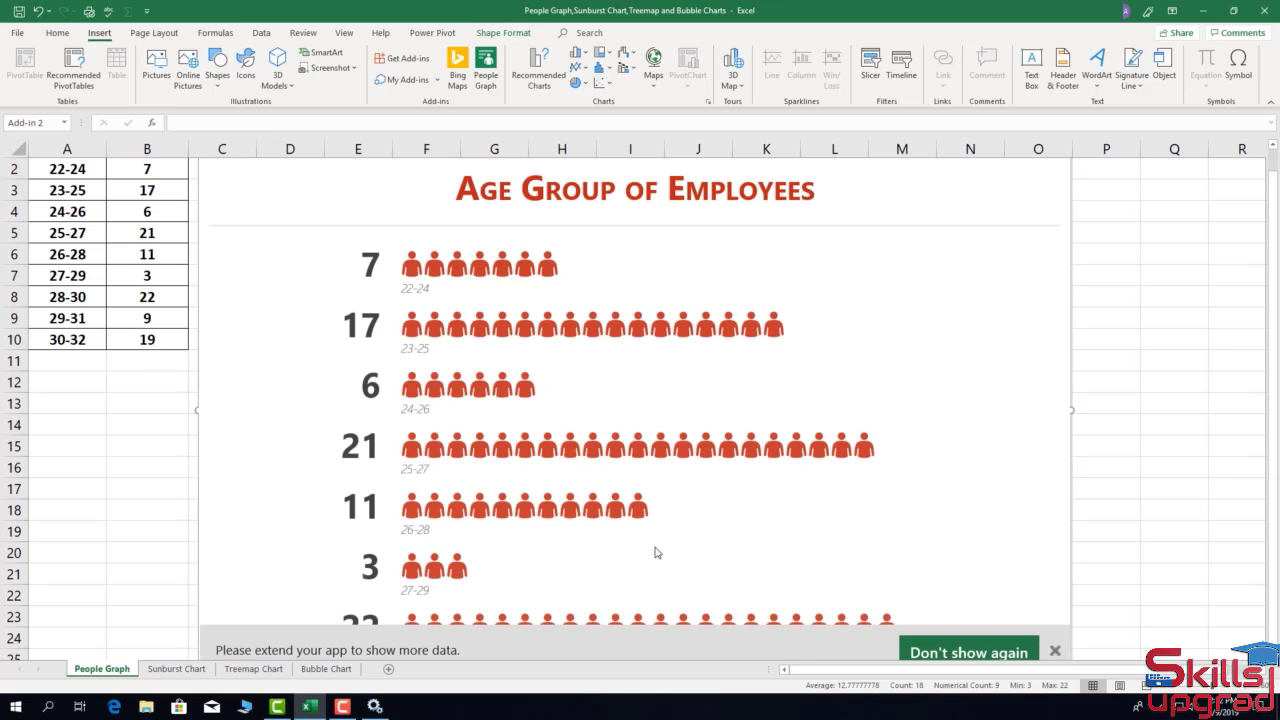
scroll(1160, 448, down, 2)
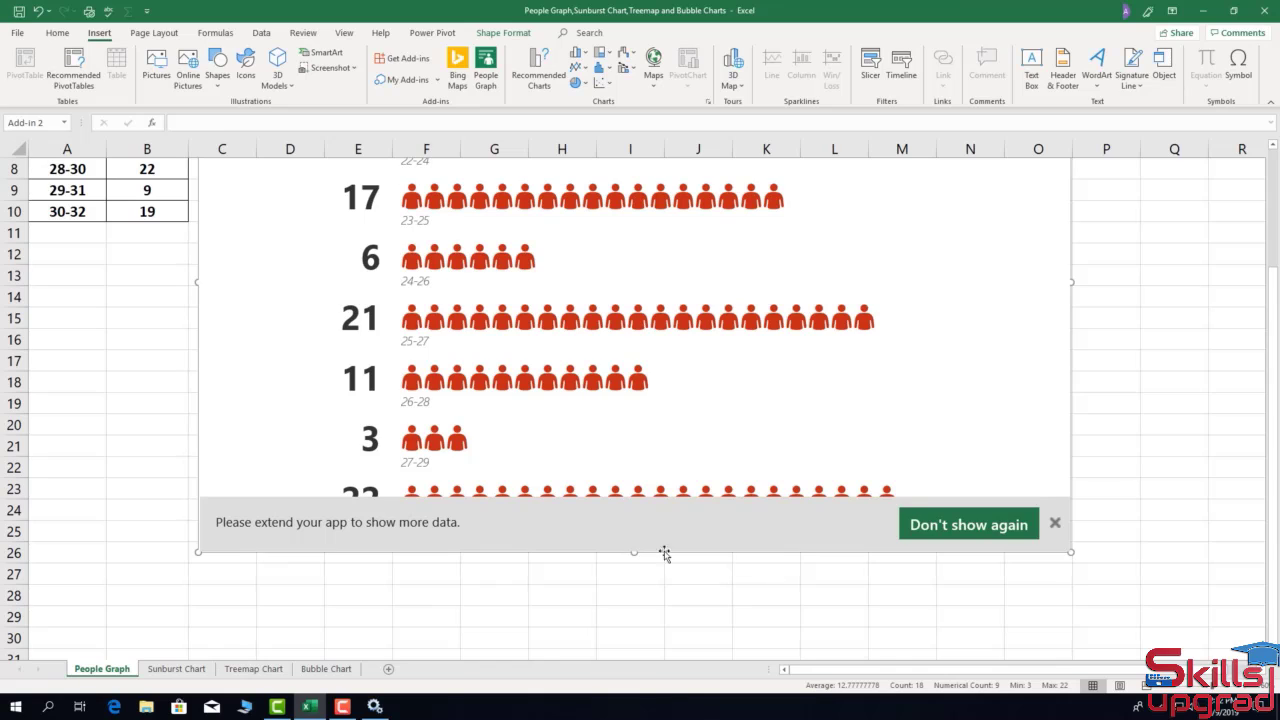
click(1056, 524)
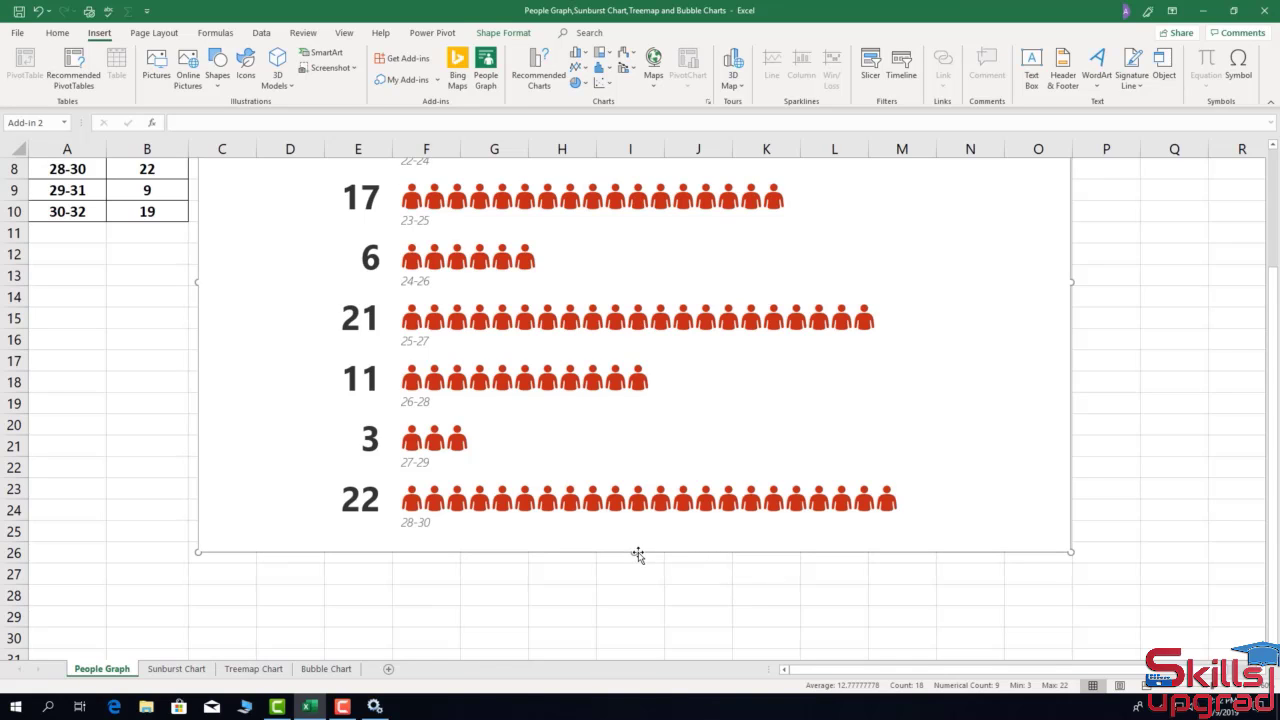
drag(637, 552, 653, 642)
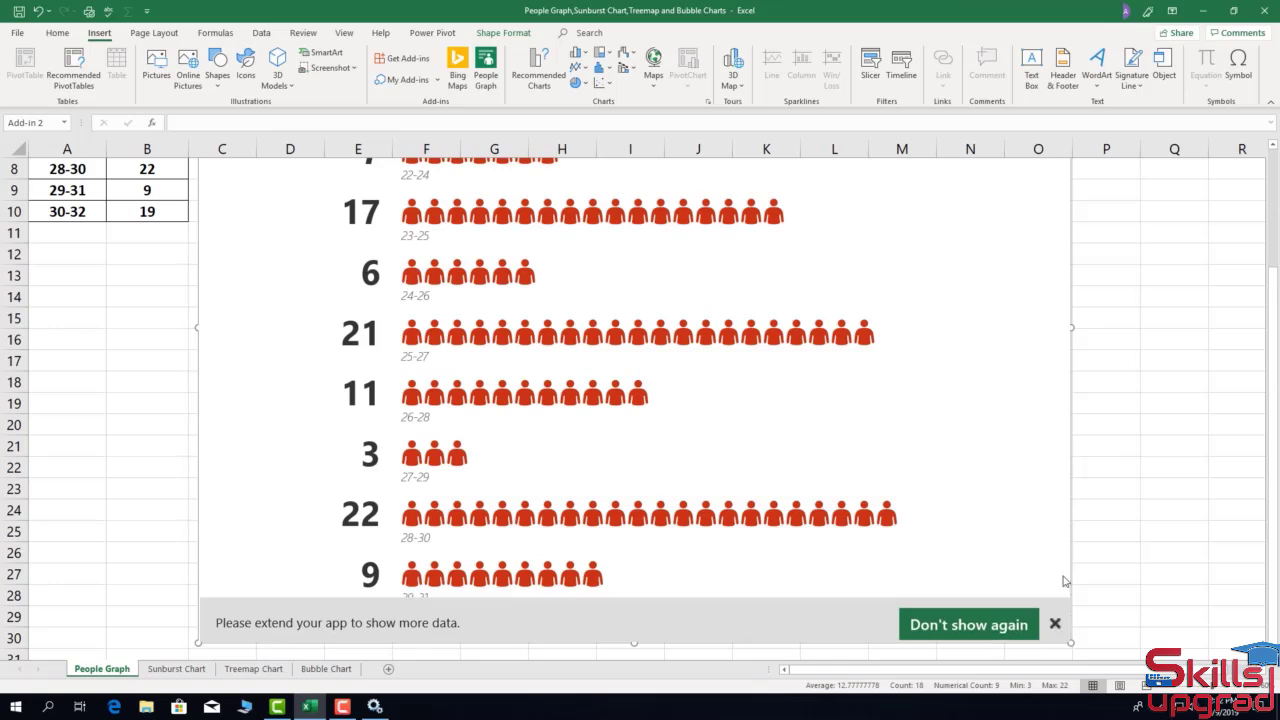
scroll(623, 634, down, 3)
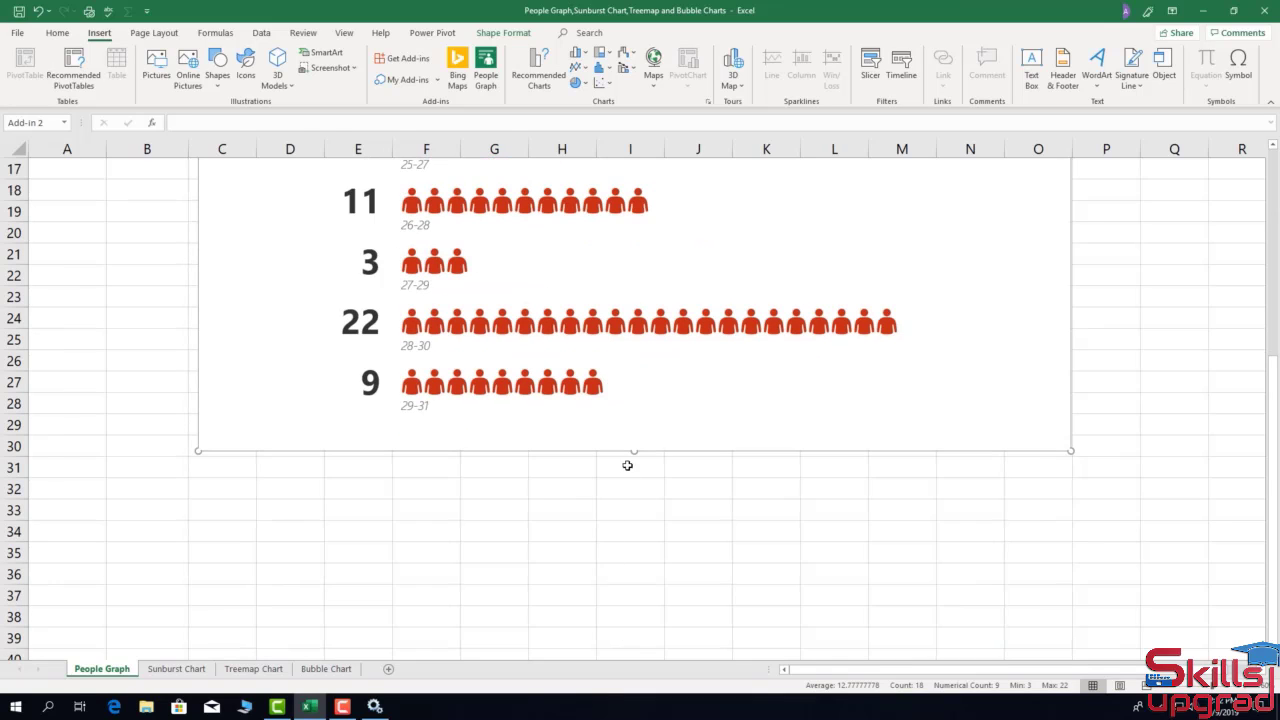
drag(634, 451, 637, 495)
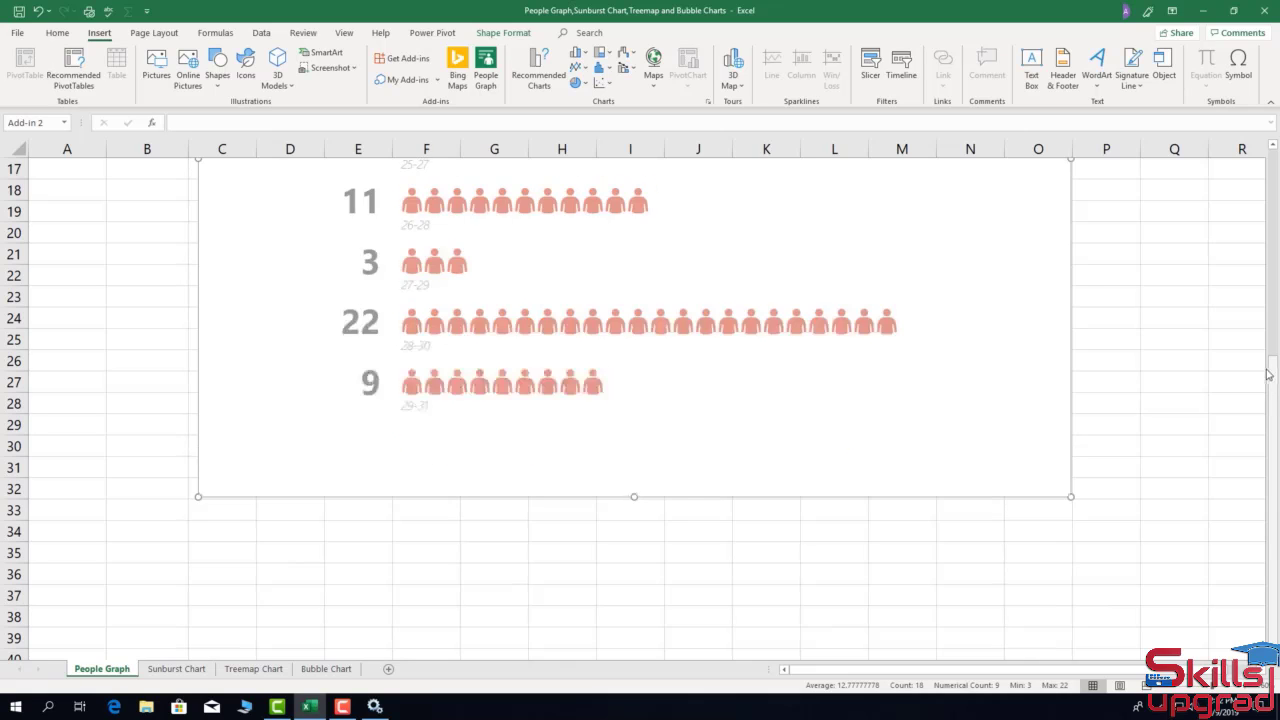
Try the yellow Theme 4 on the people graph, and settle on the magenta Theme 6 with white figures.
scroll(1268, 374, up, 3)
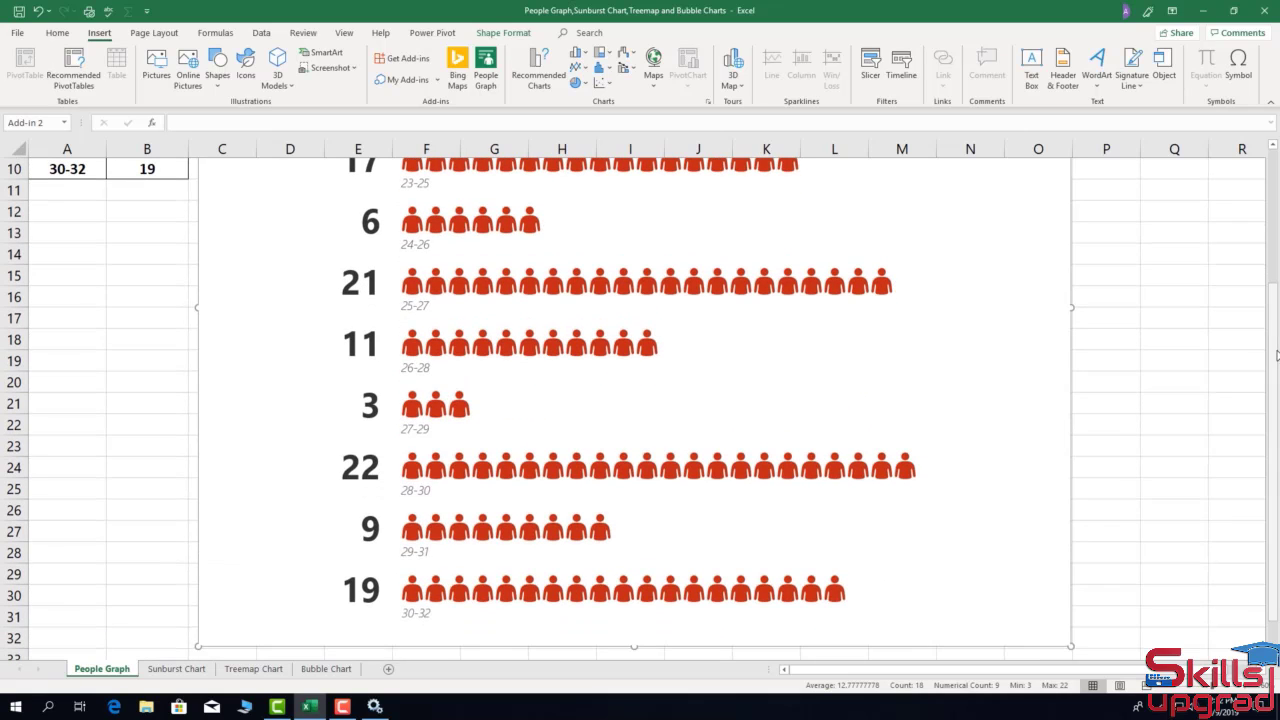
scroll(1274, 298, up, 2)
drag(1275, 298, 1275, 222)
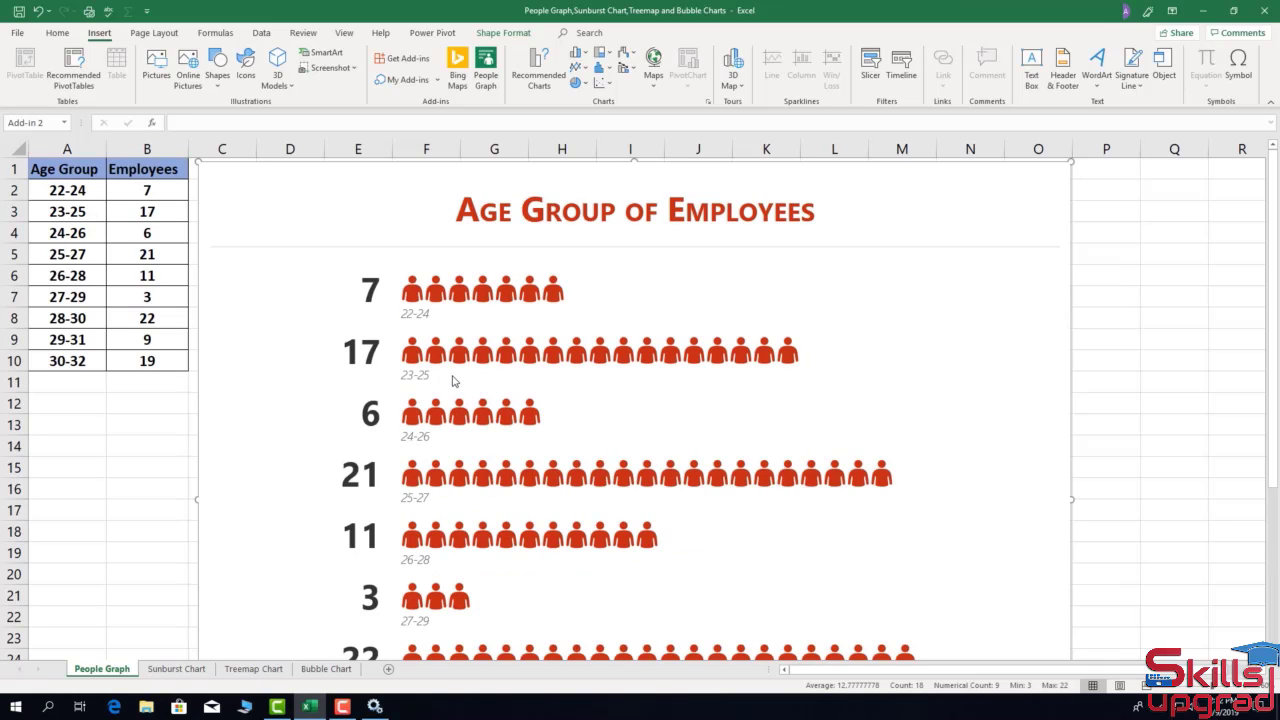
drag(1272, 226, 1268, 289)
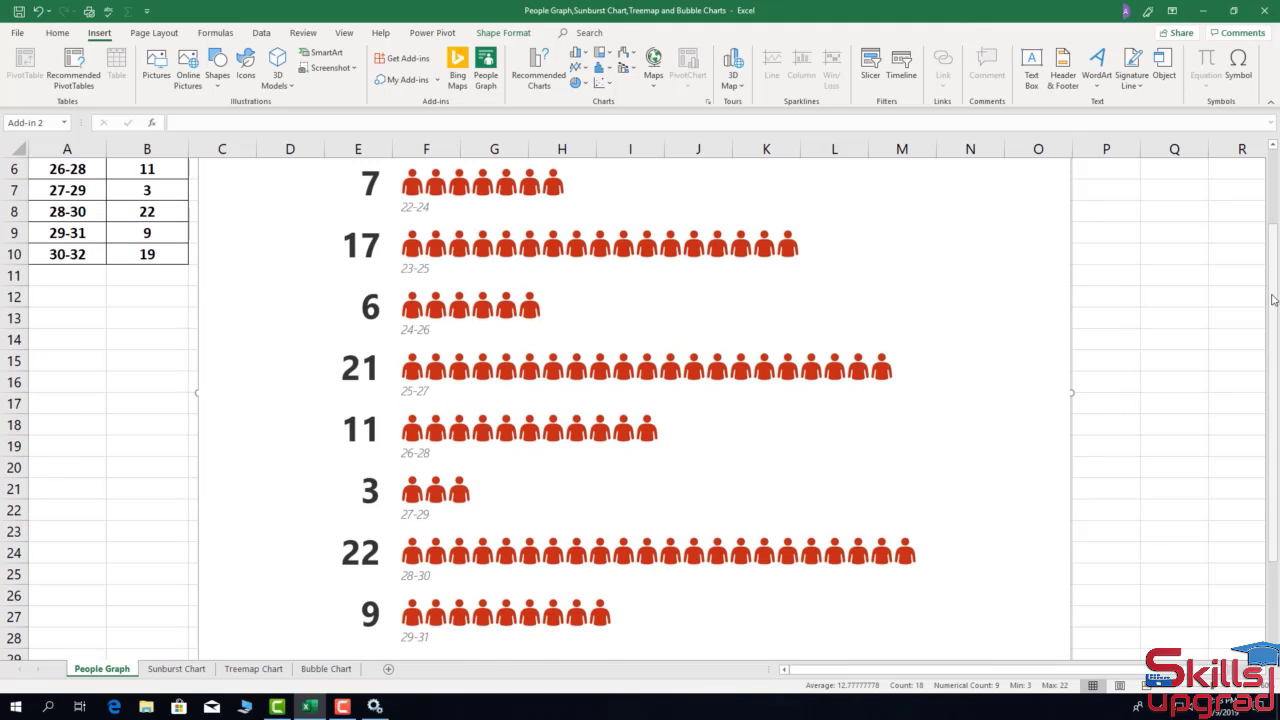
drag(1273, 300, 1274, 190)
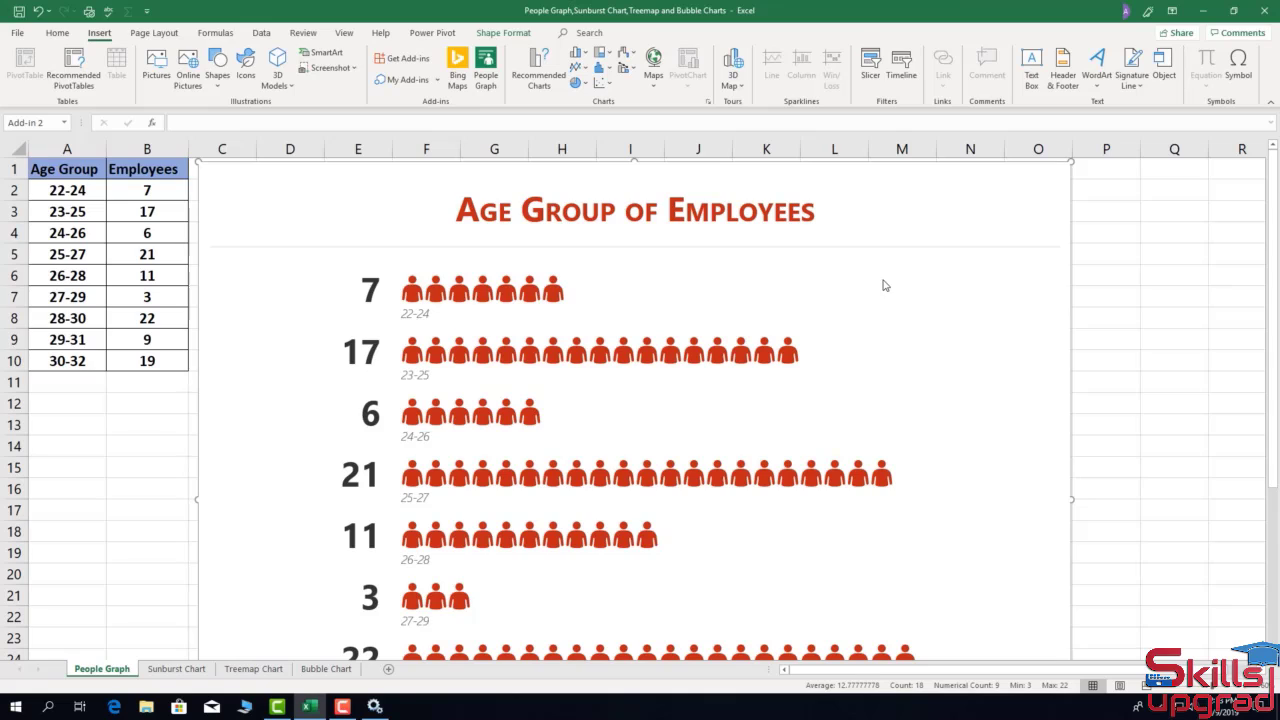
mouse_move(886, 337)
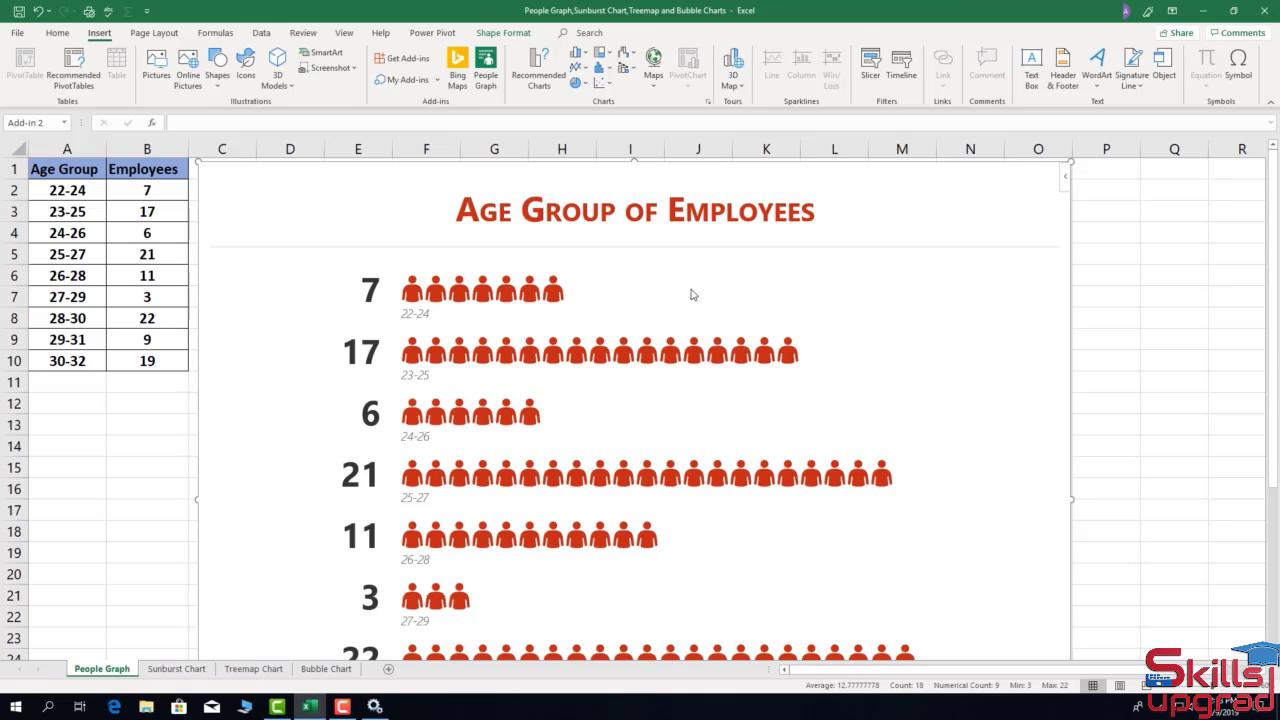
click(1003, 193)
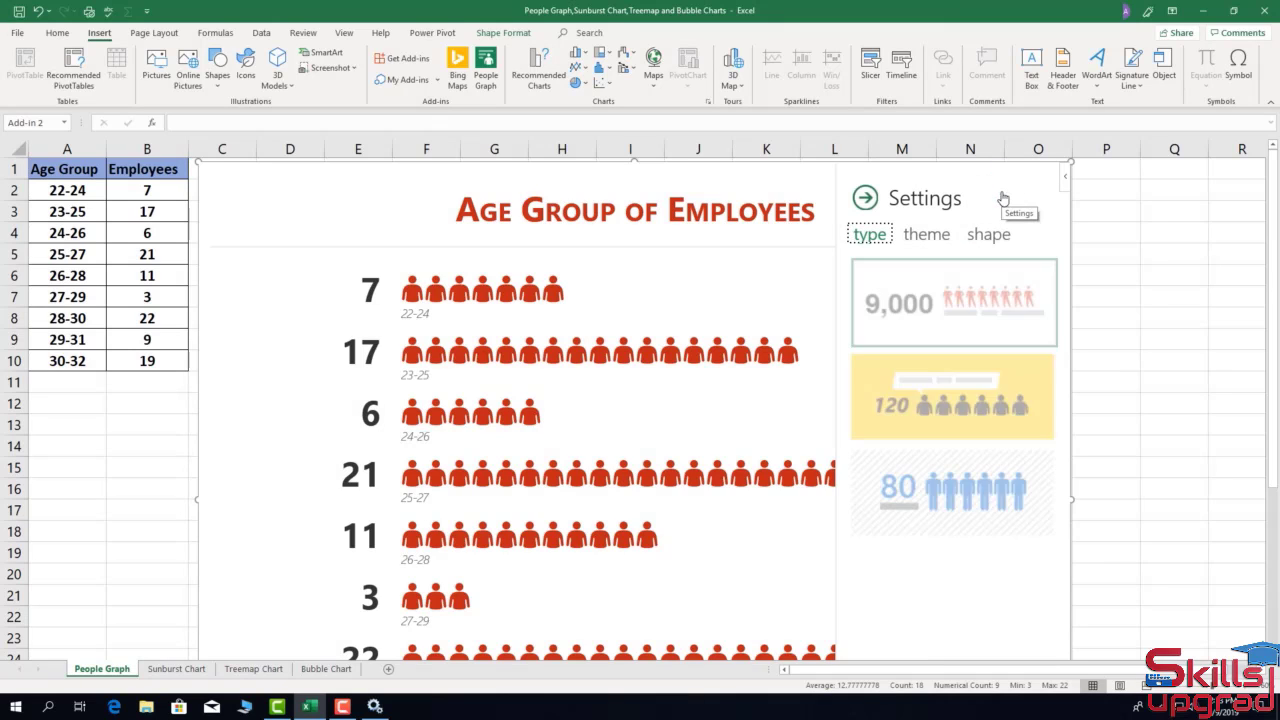
click(941, 240)
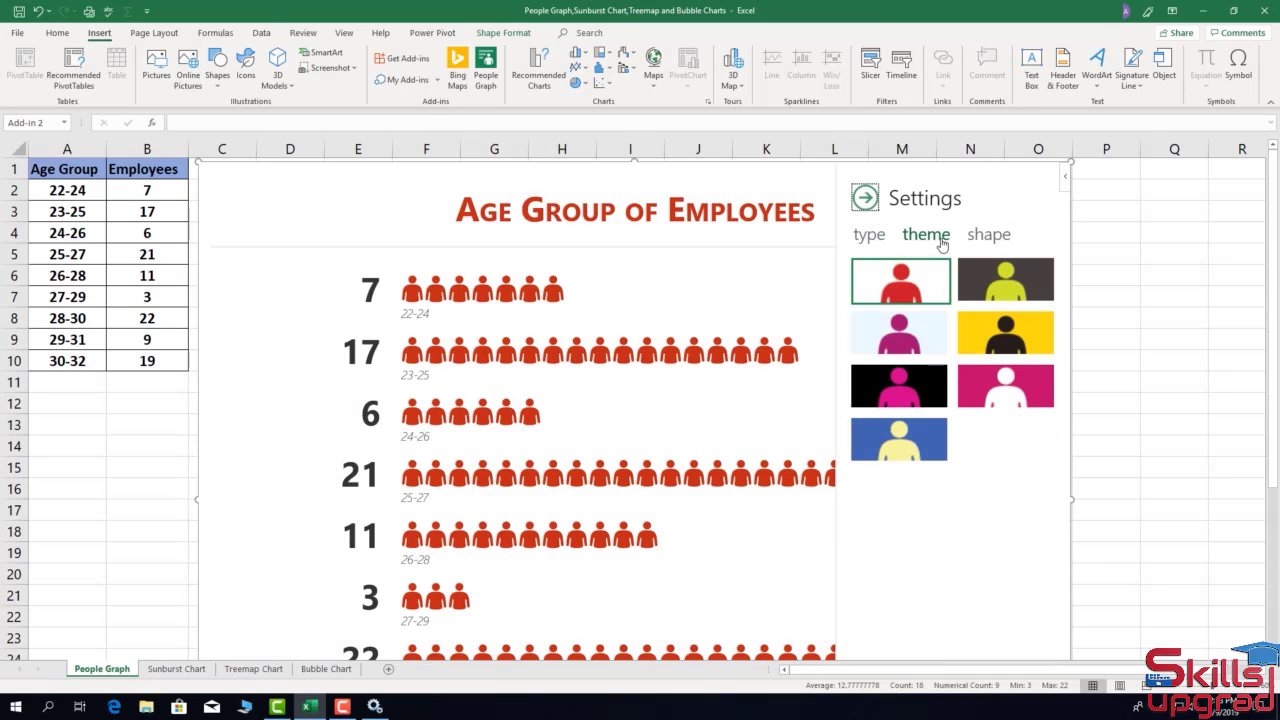
click(983, 333)
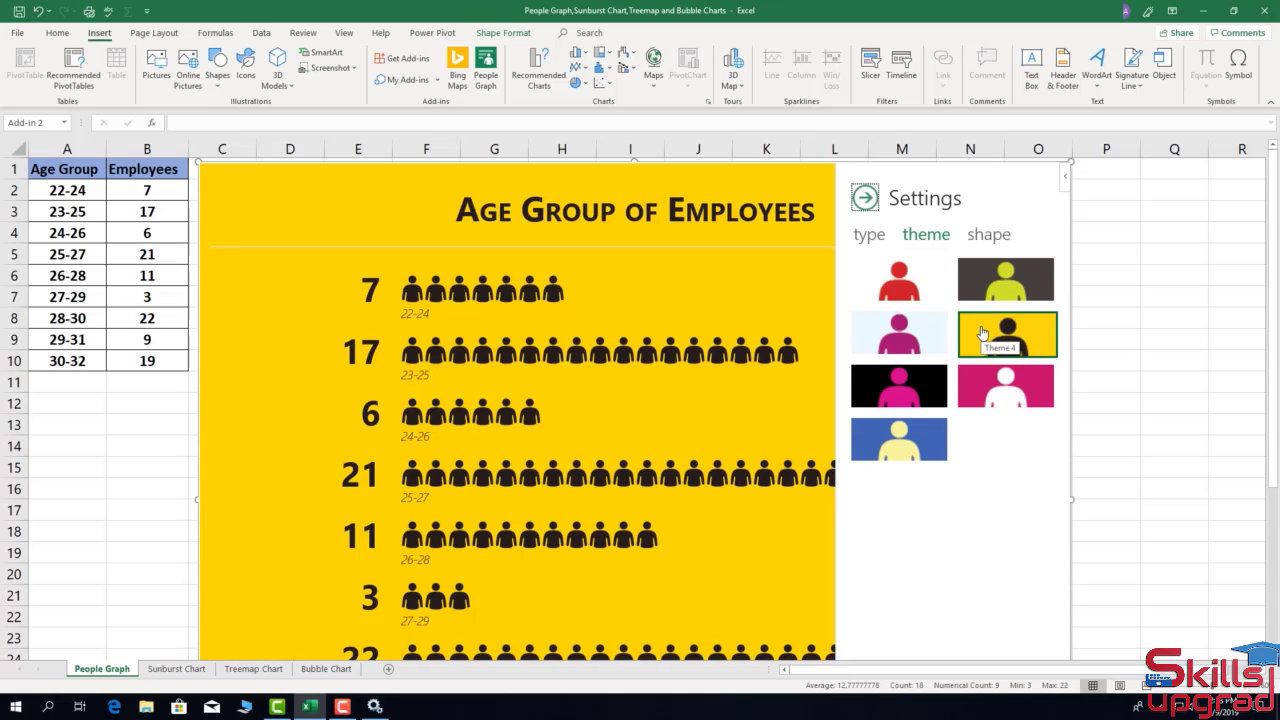
click(991, 393)
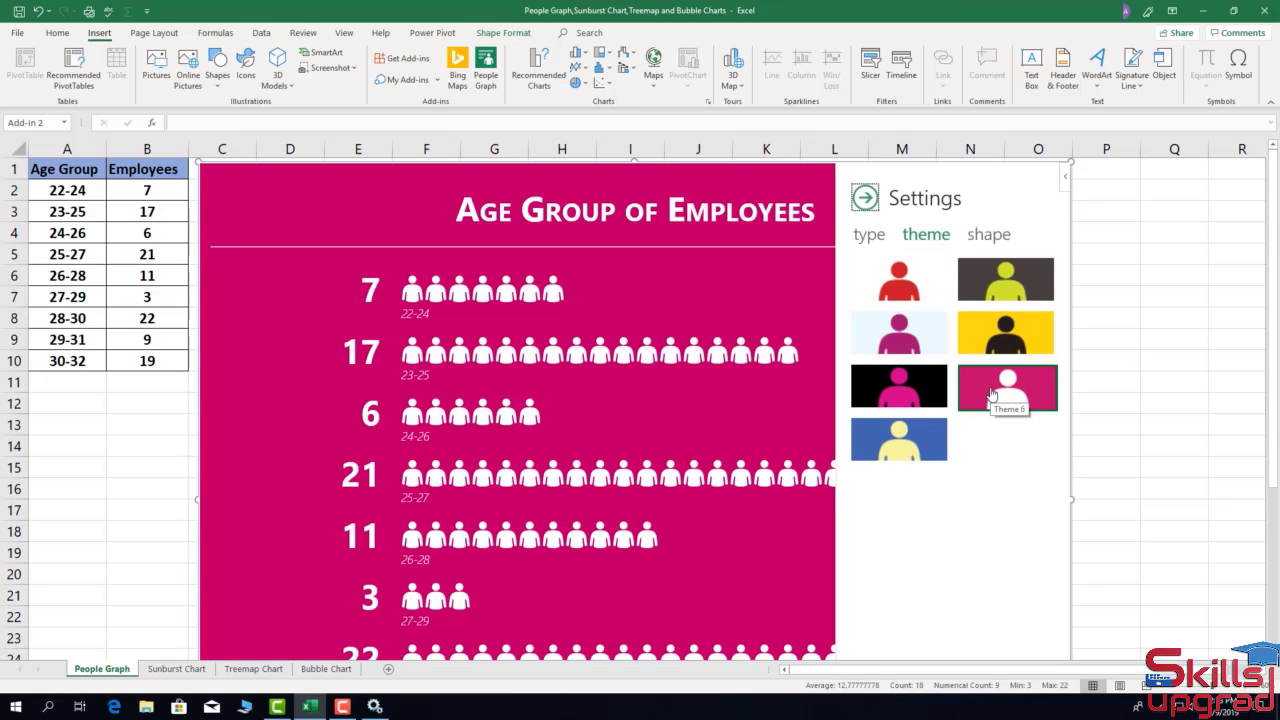
Try several icon shapes such as the money bag and watch, settle on Shape 3, the slim standing figure, and close the graph settings.
click(988, 238)
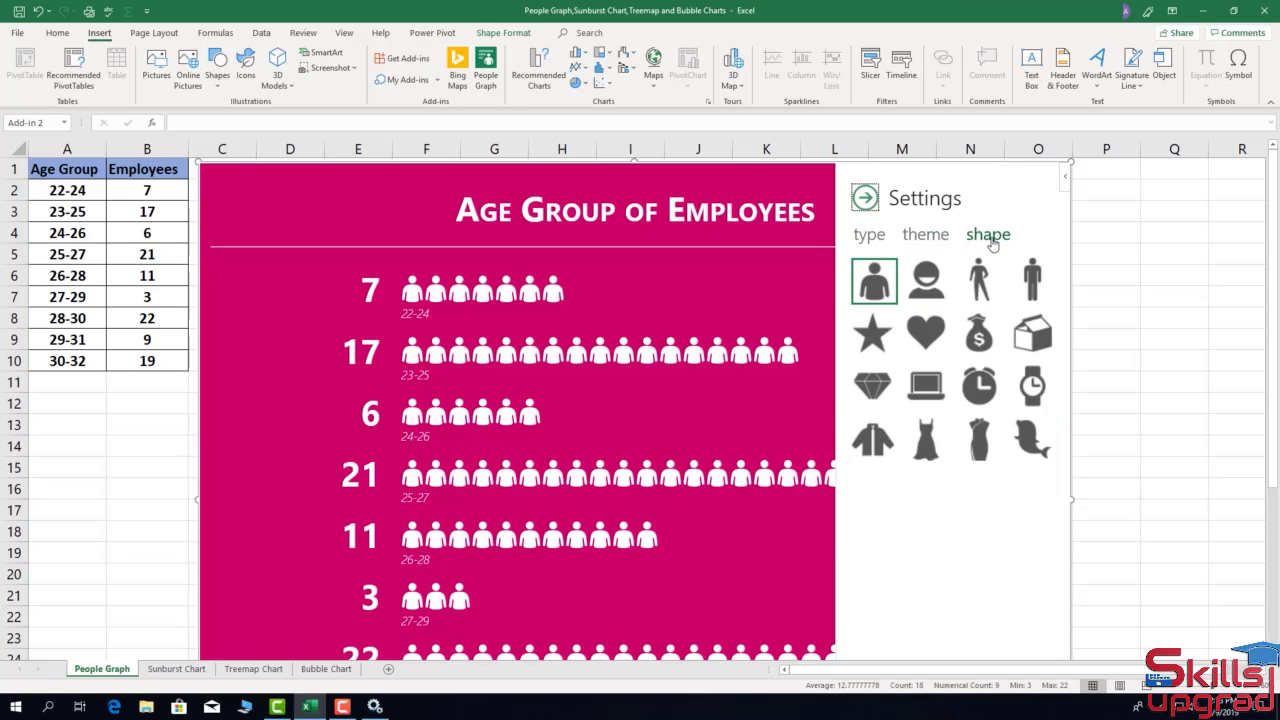
click(983, 340)
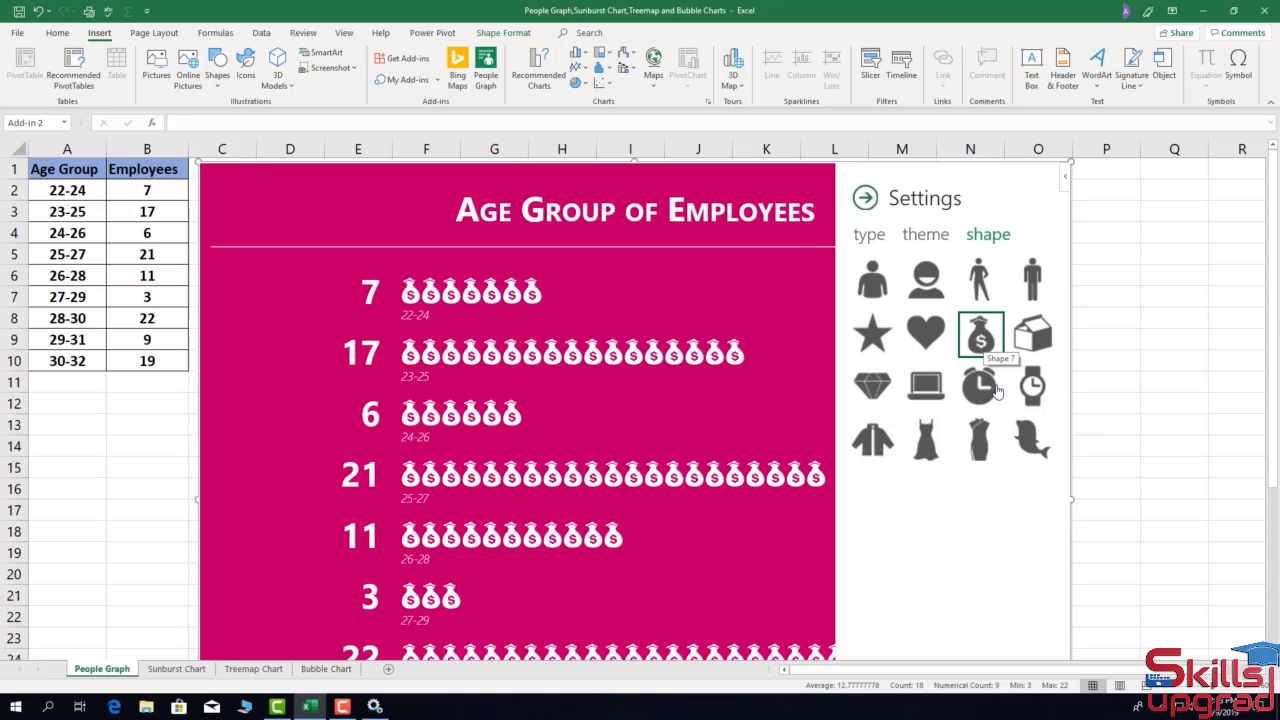
click(1029, 390)
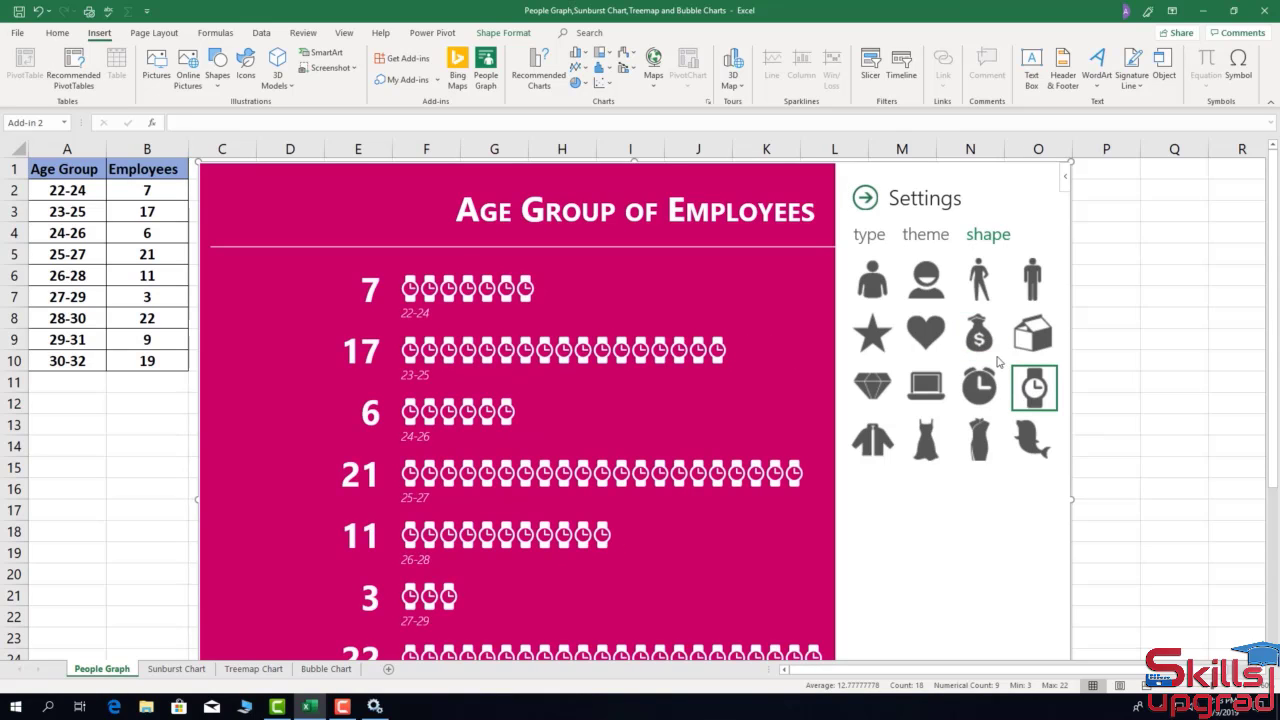
click(869, 287)
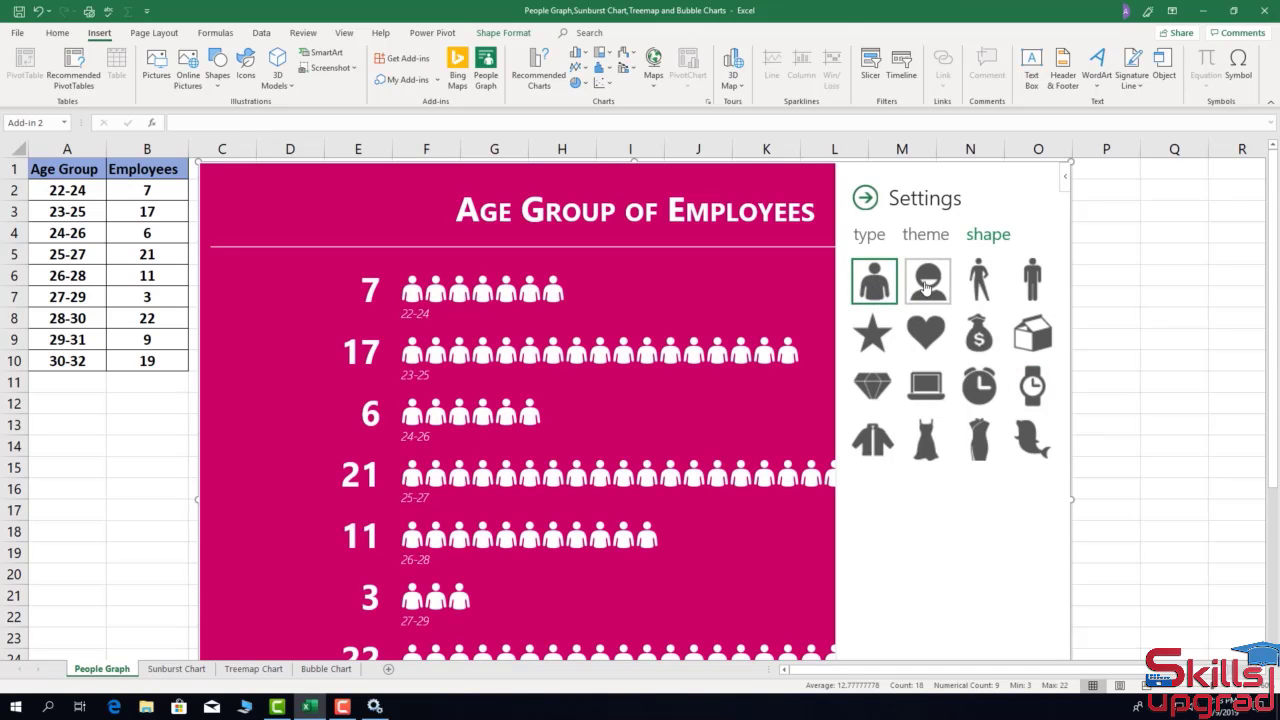
click(926, 282)
click(980, 284)
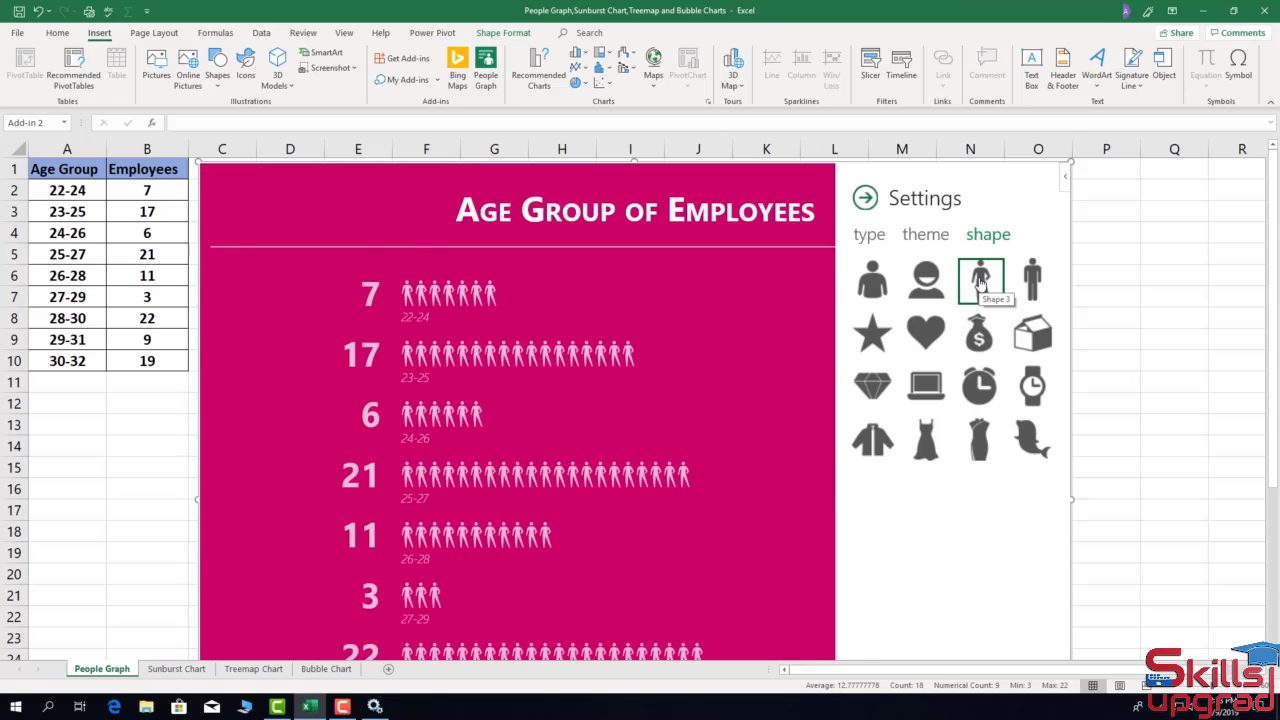
click(866, 199)
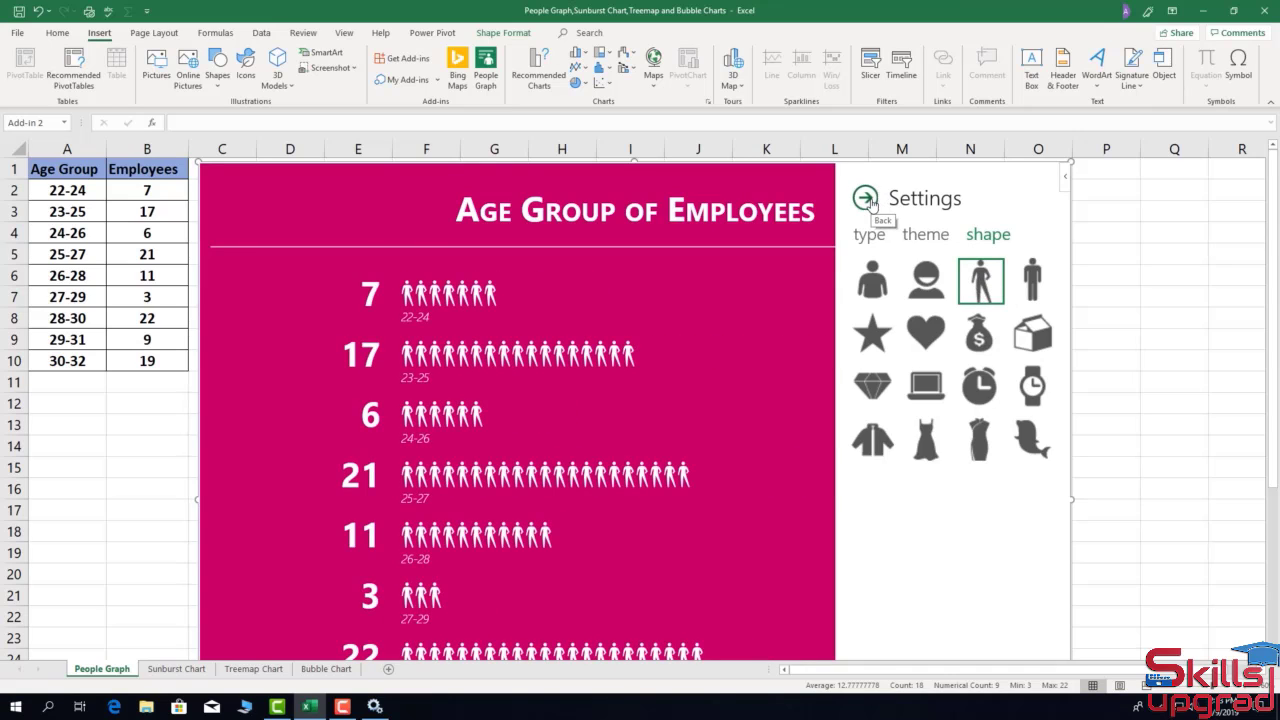
scroll(1189, 376, down, 2)
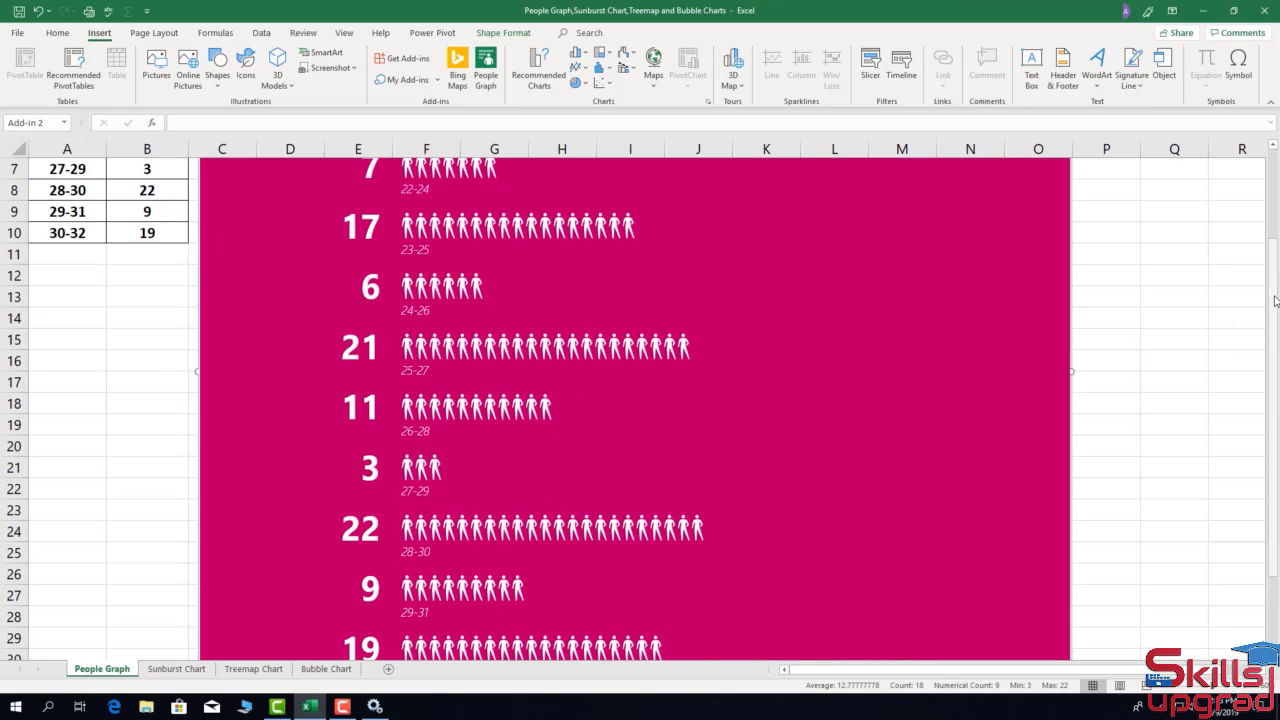
On the Sunburst Chart sheet, create a sunburst chart from A1:D16 and enlarge it to span columns E to N and rows 1 to 19.
drag(1276, 302, 1277, 195)
click(1159, 233)
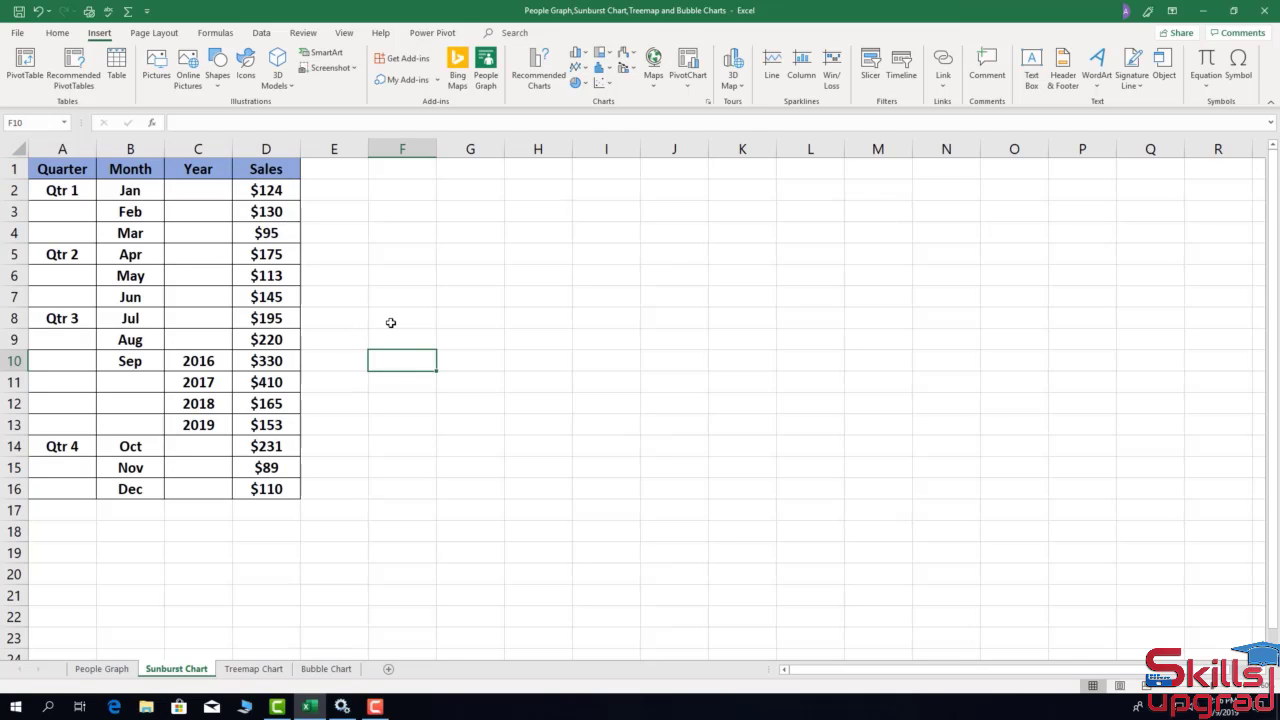
drag(50, 168, 266, 490)
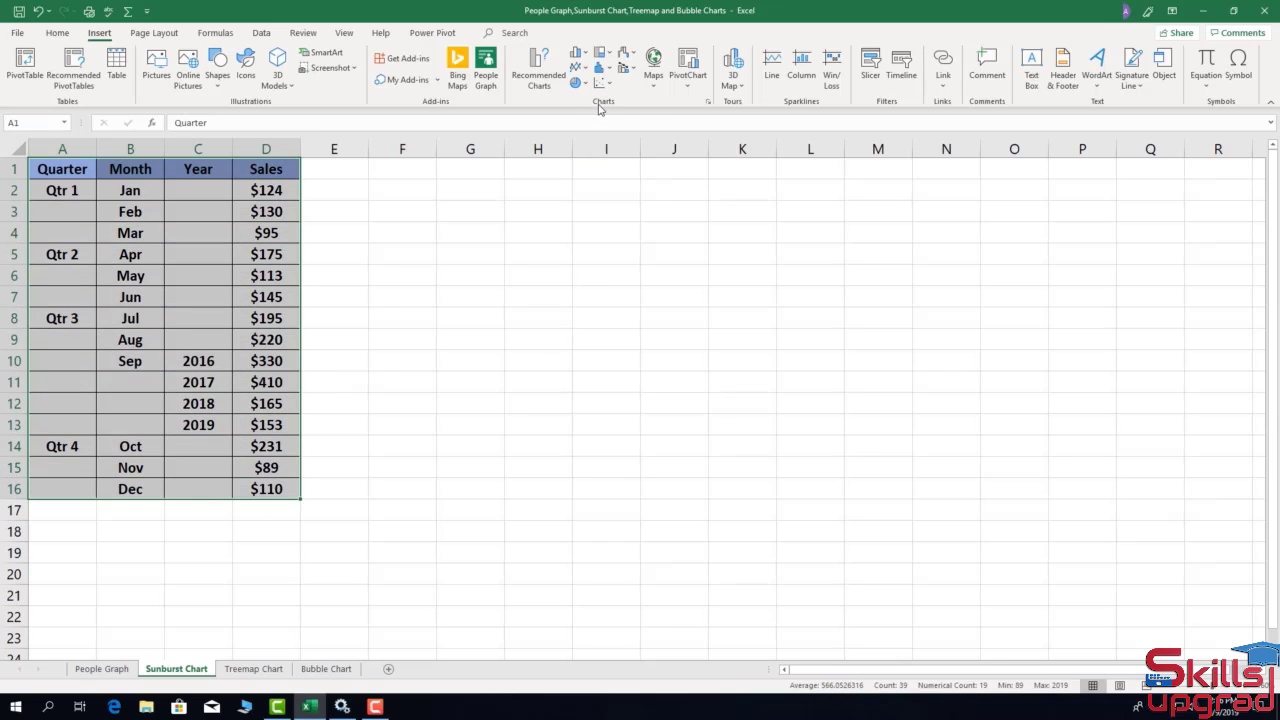
click(601, 52)
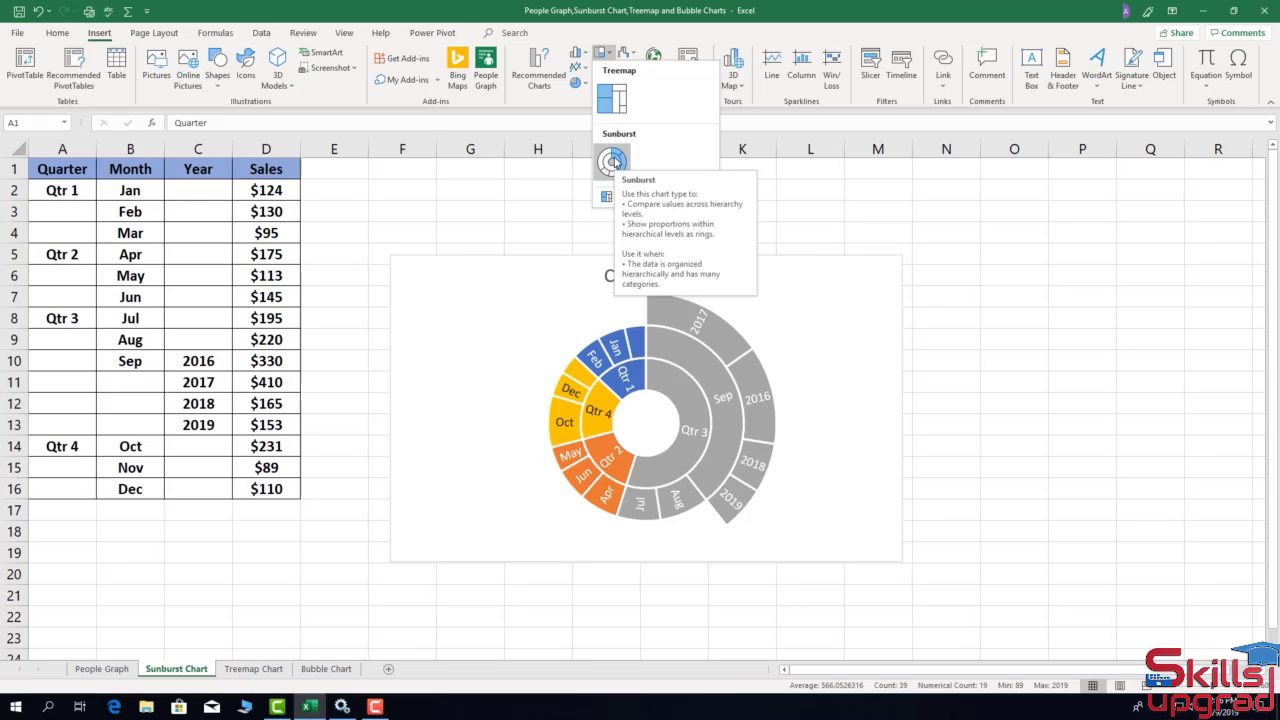
click(614, 162)
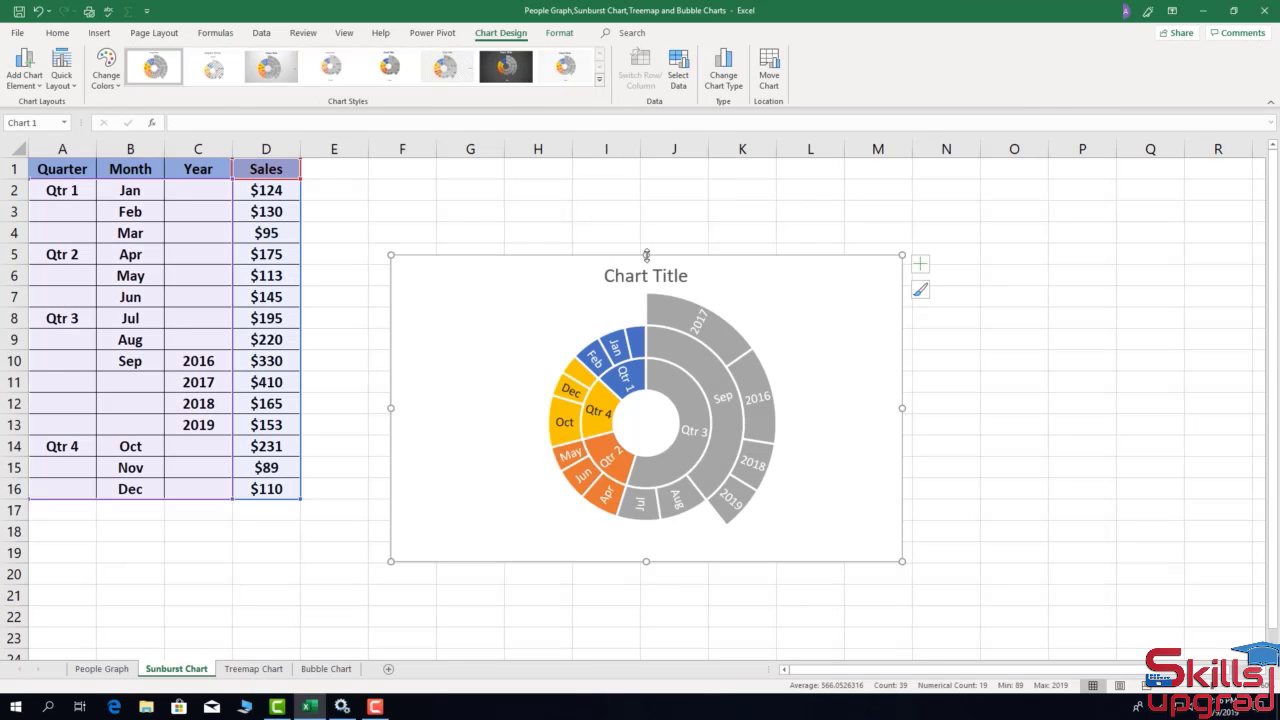
drag(646, 255, 627, 176)
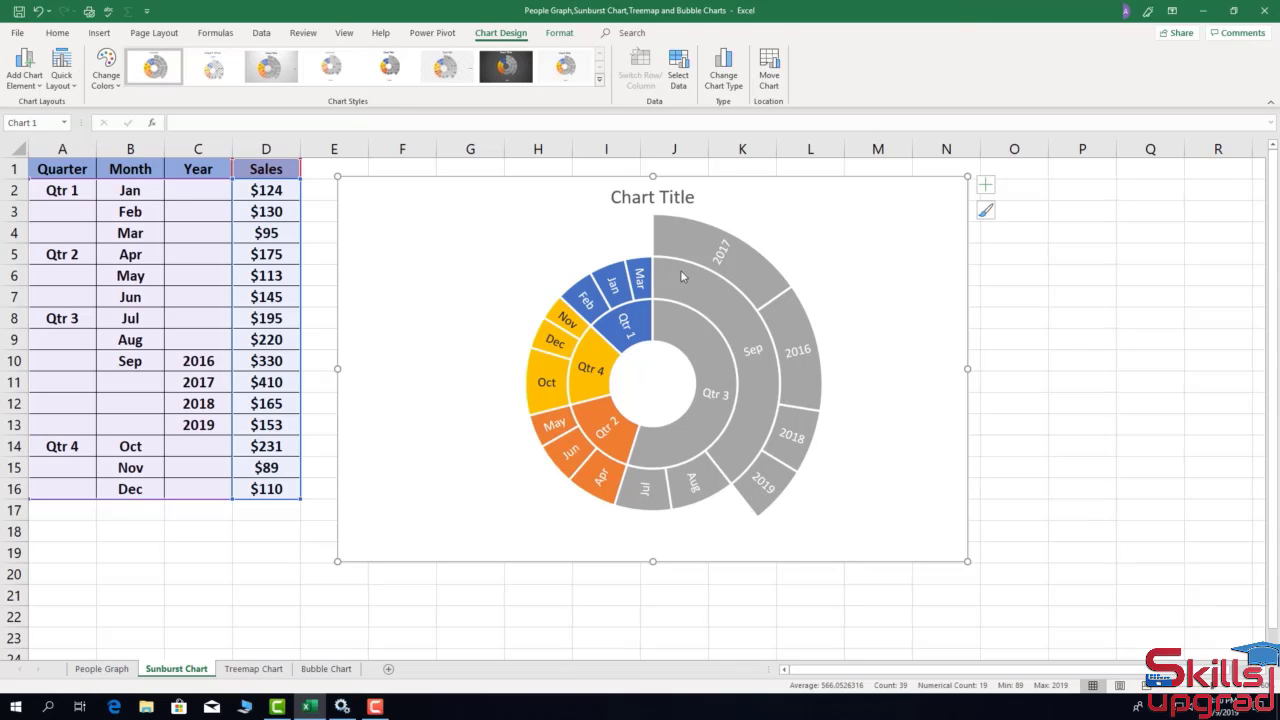
Try the sunburst chart without its title and preview the available chart styles.
click(652, 197)
key(Delete)
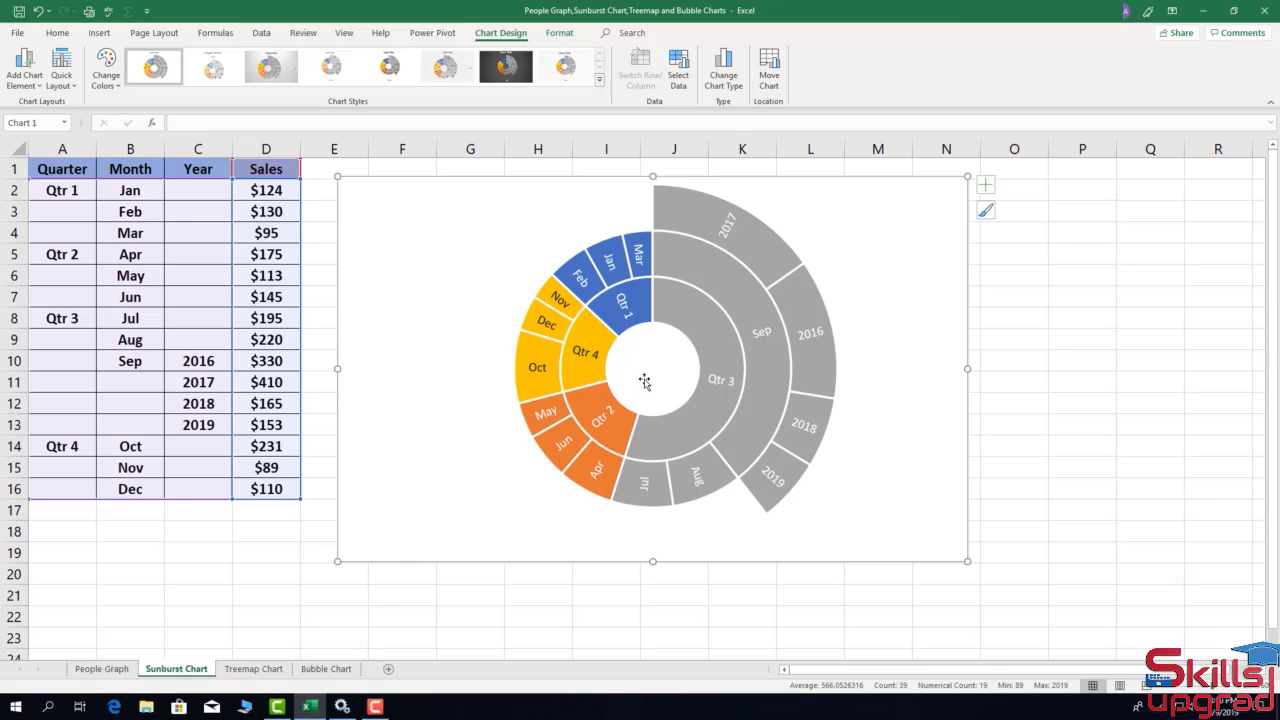
click(987, 211)
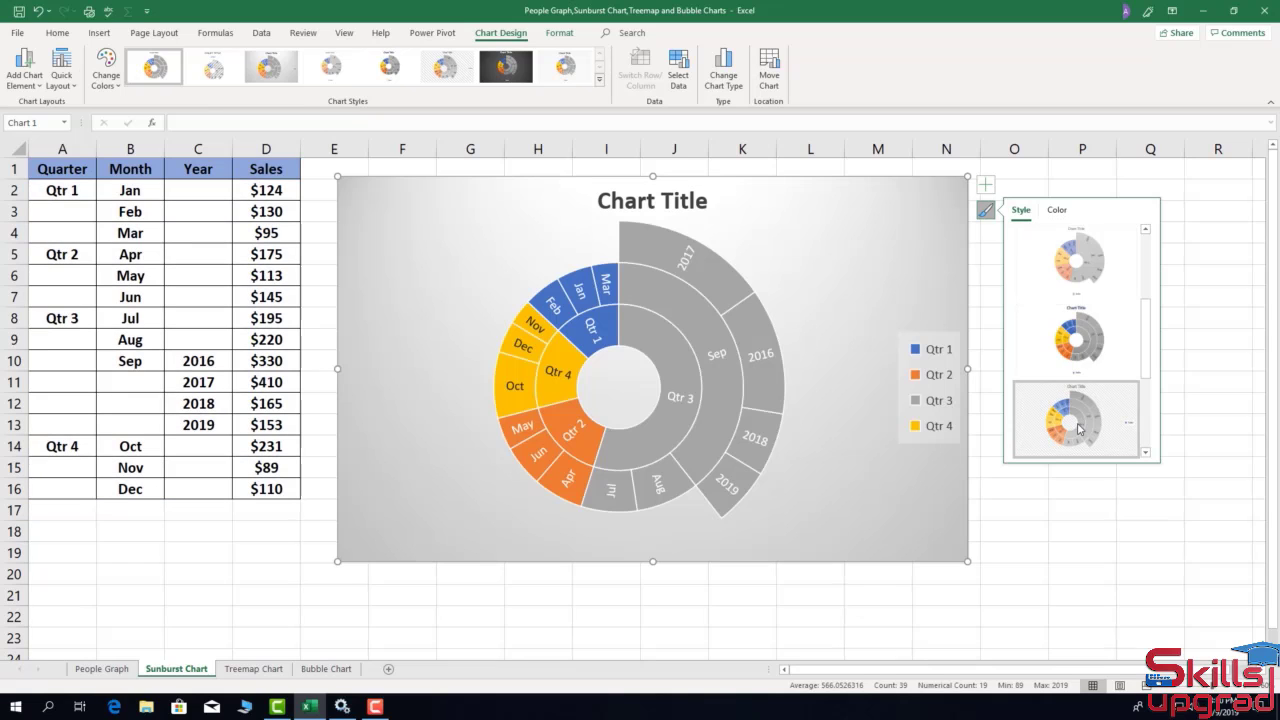
scroll(1078, 428, down, 2)
scroll(1078, 430, up, 2)
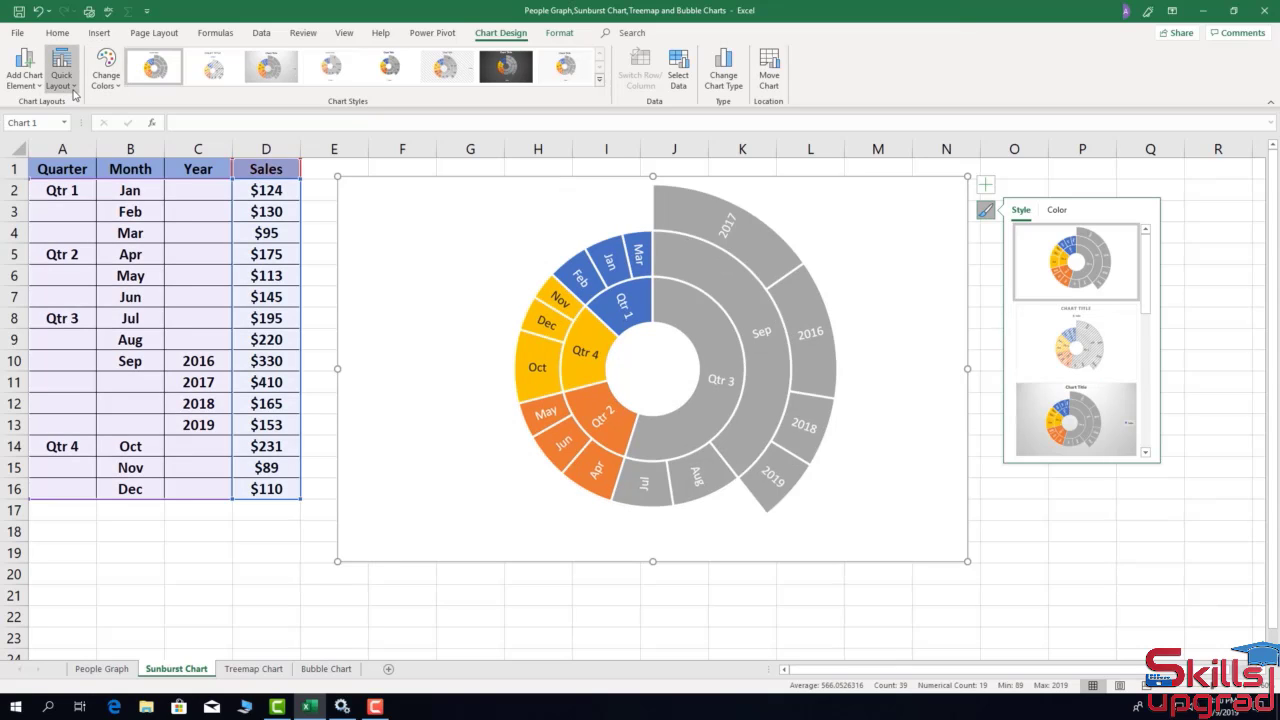
Try Layout 2, with category and value data labels, on the sunburst chart and look over the other quick layouts.
click(75, 90)
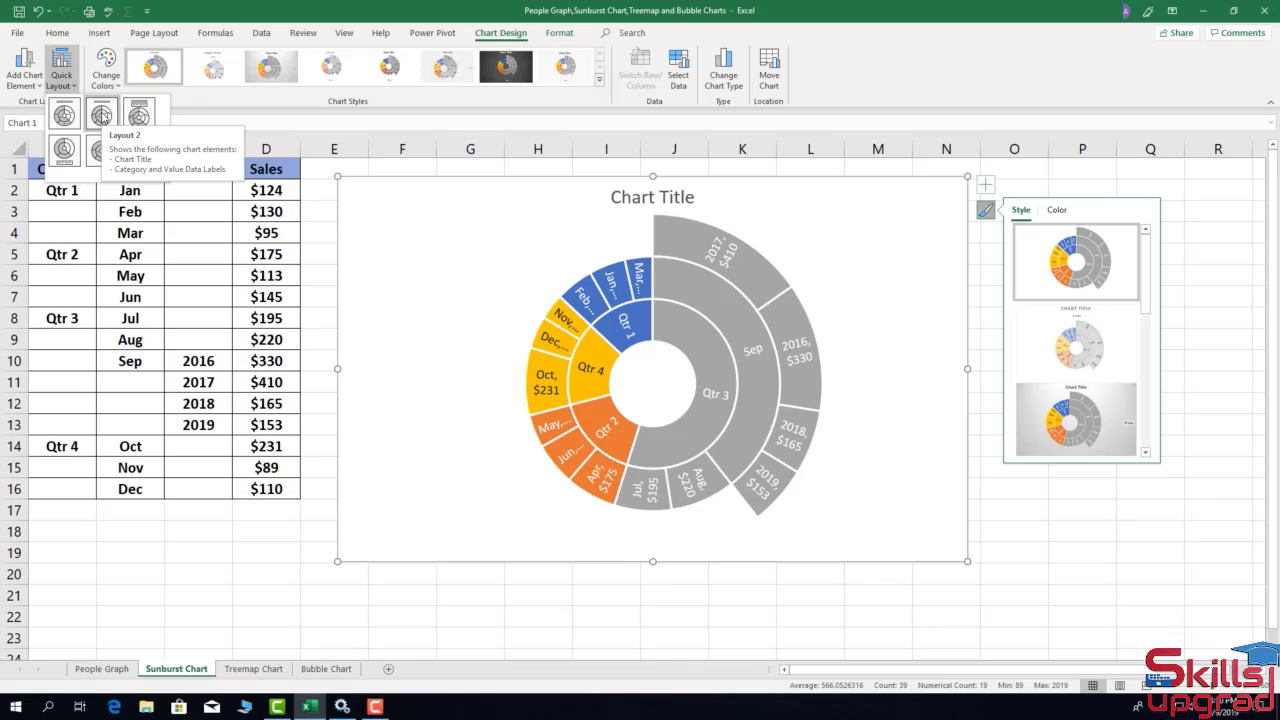
click(101, 116)
click(62, 72)
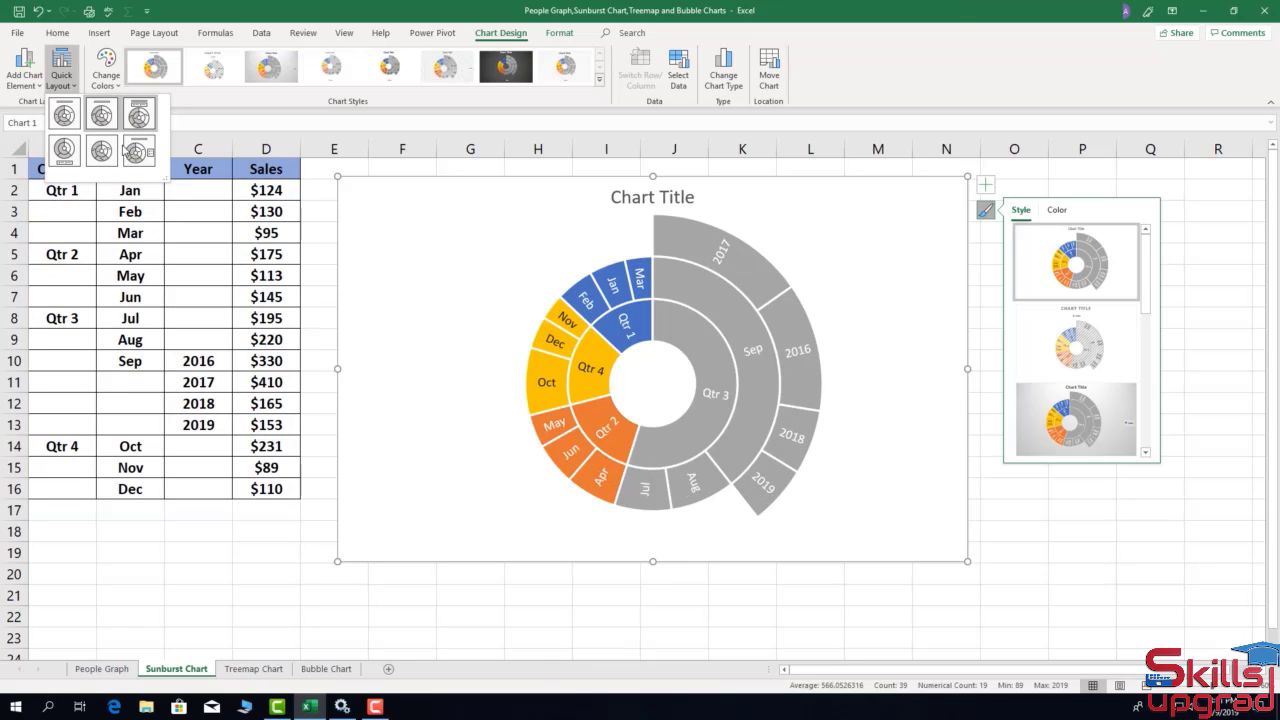
Recolour the sunburst chart with the fourth colourful palette, starting with green, and apply the first quick layout.
click(116, 84)
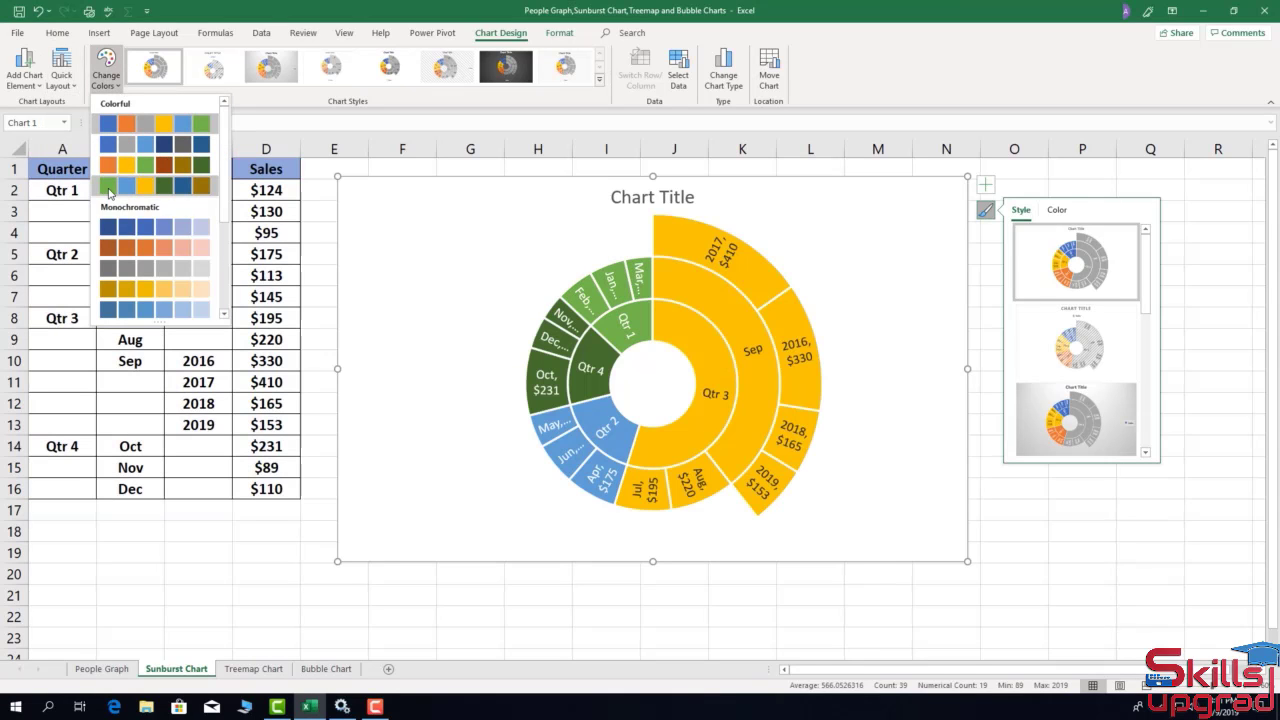
click(109, 190)
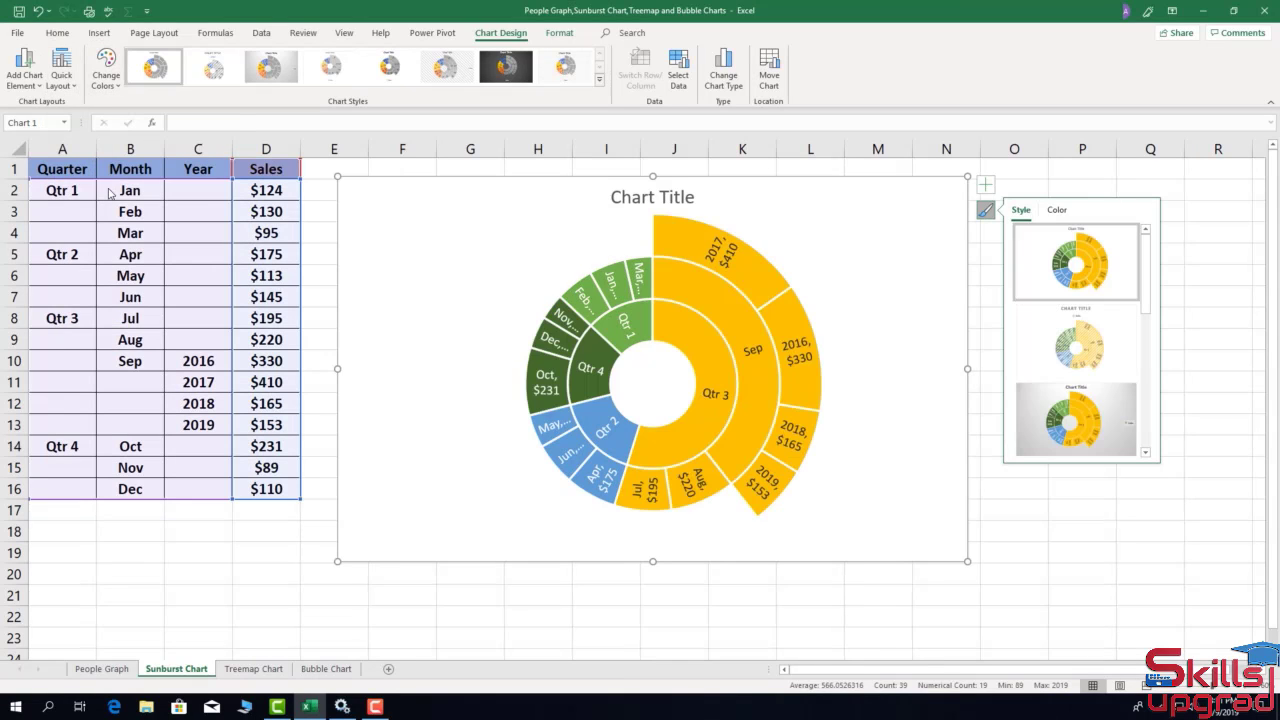
click(61, 78)
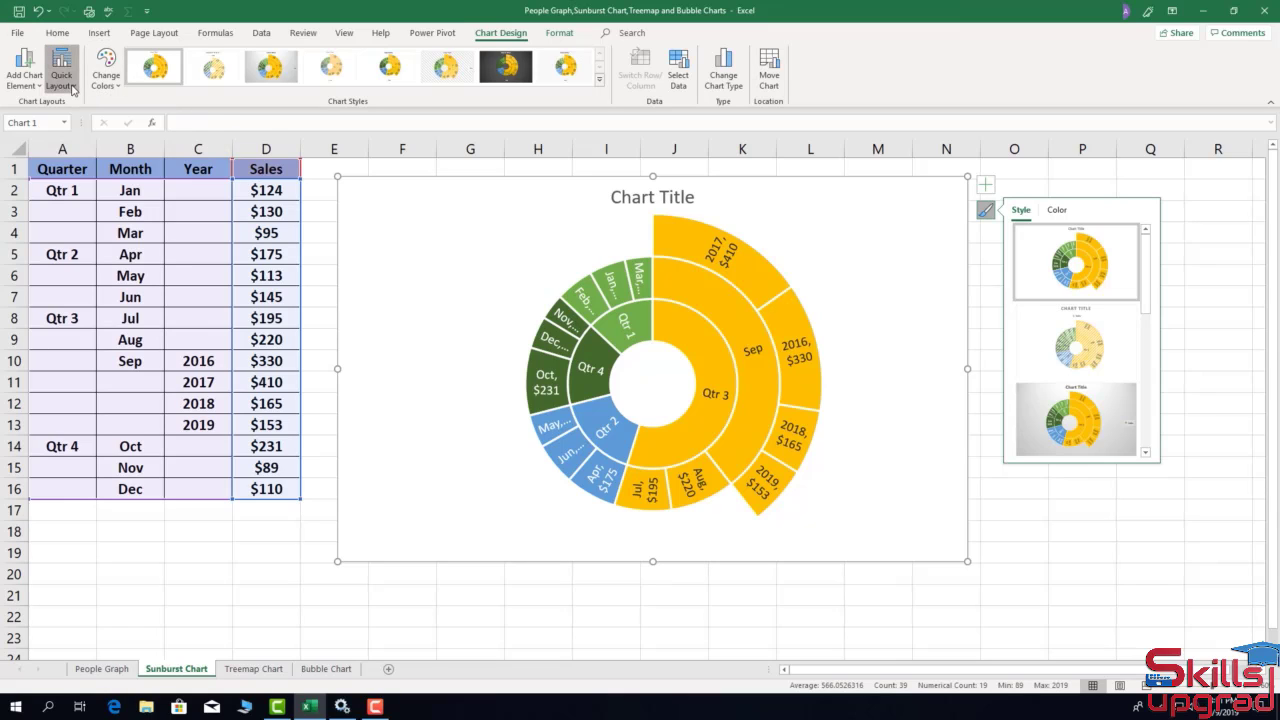
click(66, 116)
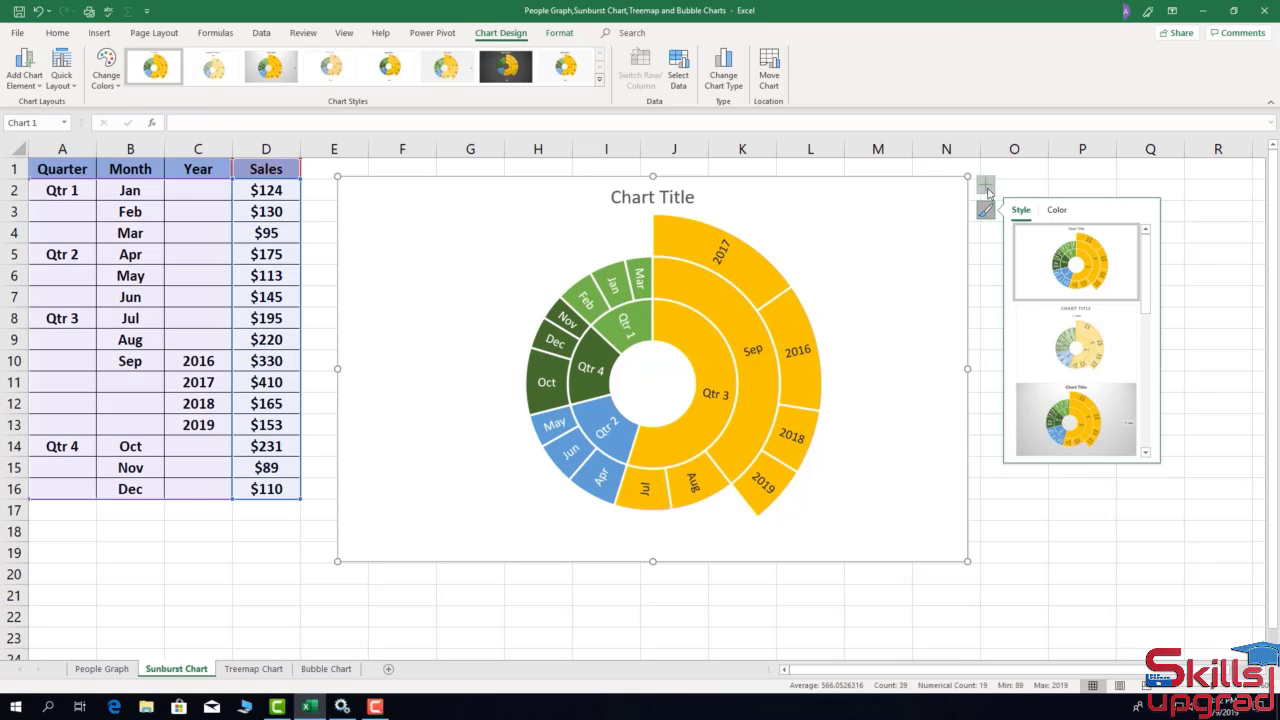
Try the sunburst chart without data labels and with a legend, and revert both changes.
click(986, 186)
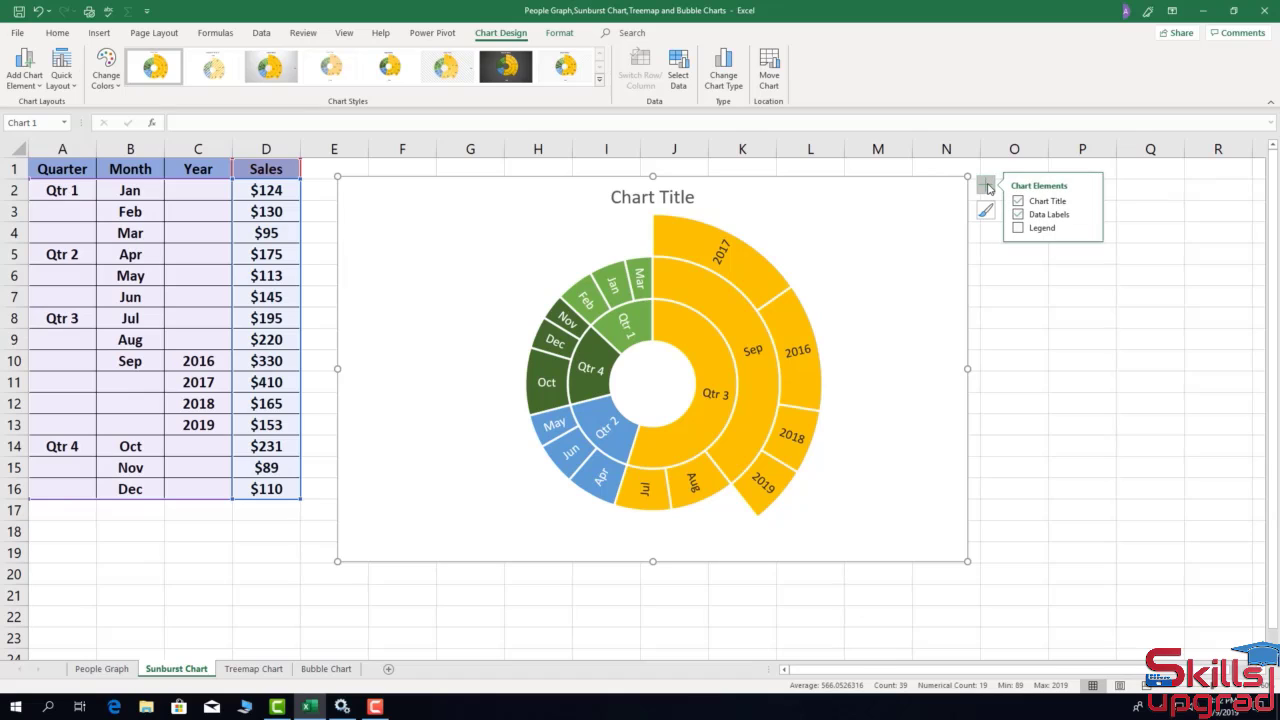
click(1018, 214)
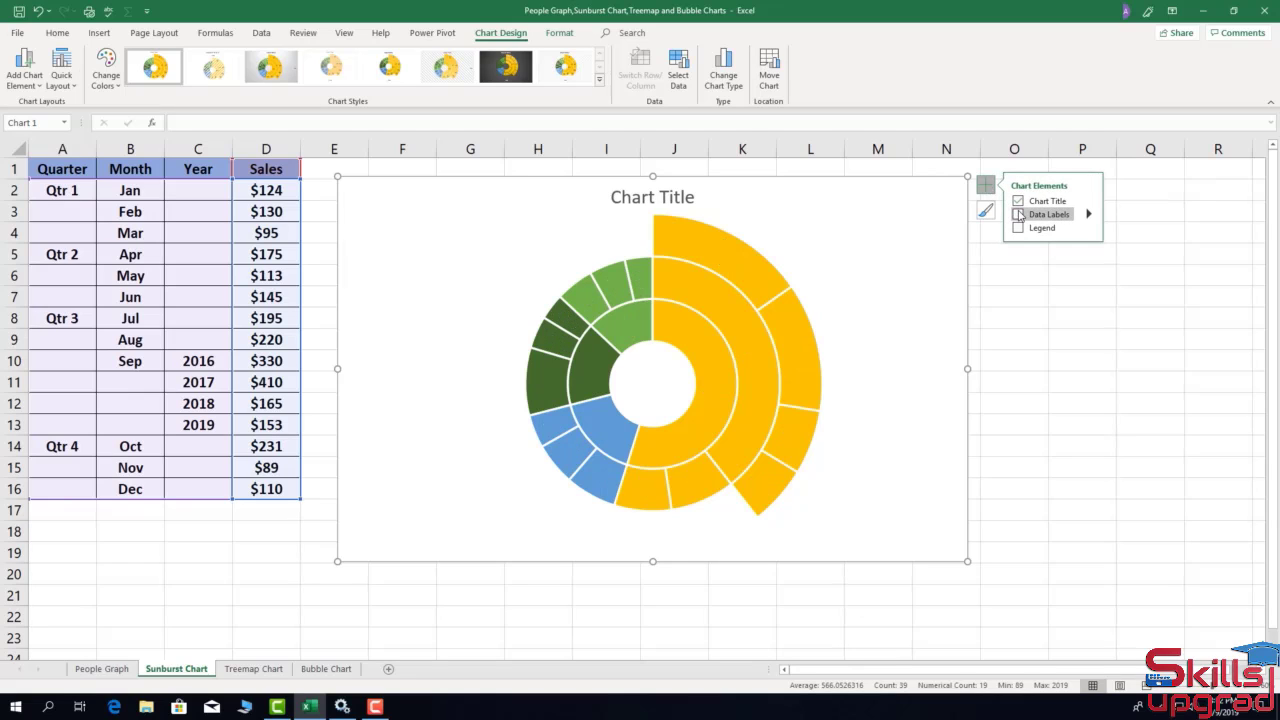
click(1018, 214)
click(1018, 228)
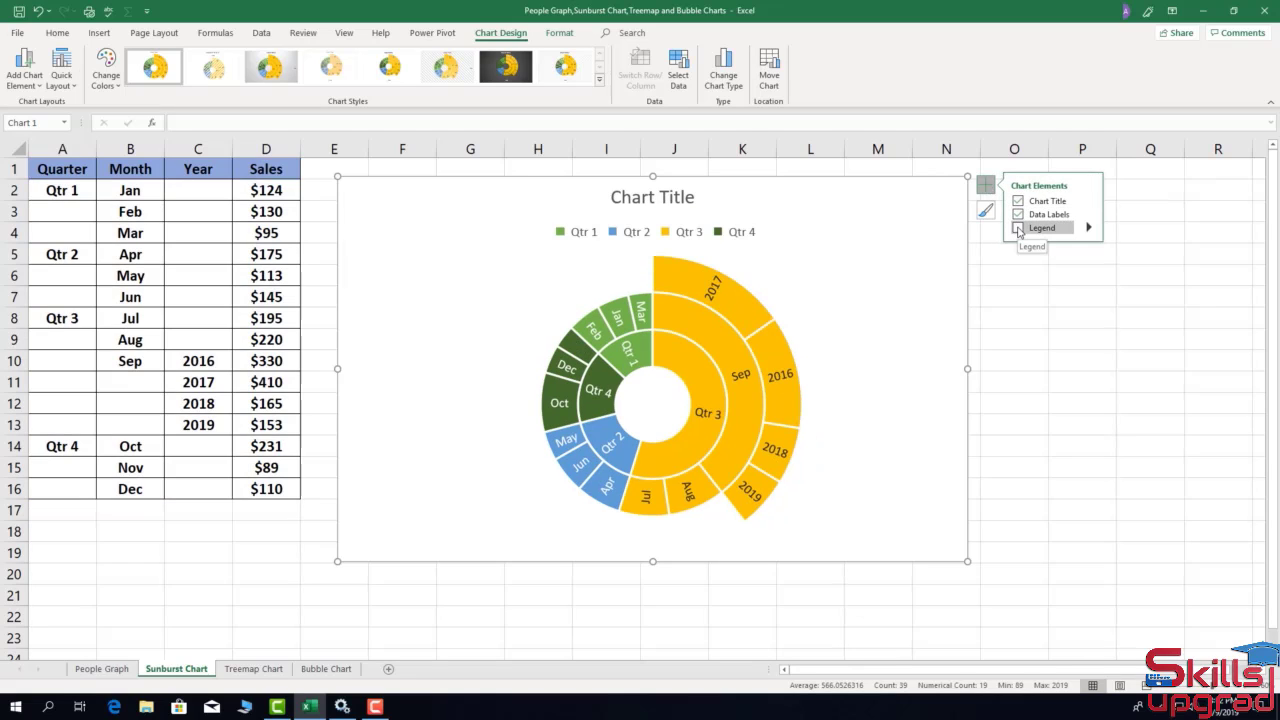
click(1018, 228)
click(1018, 228)
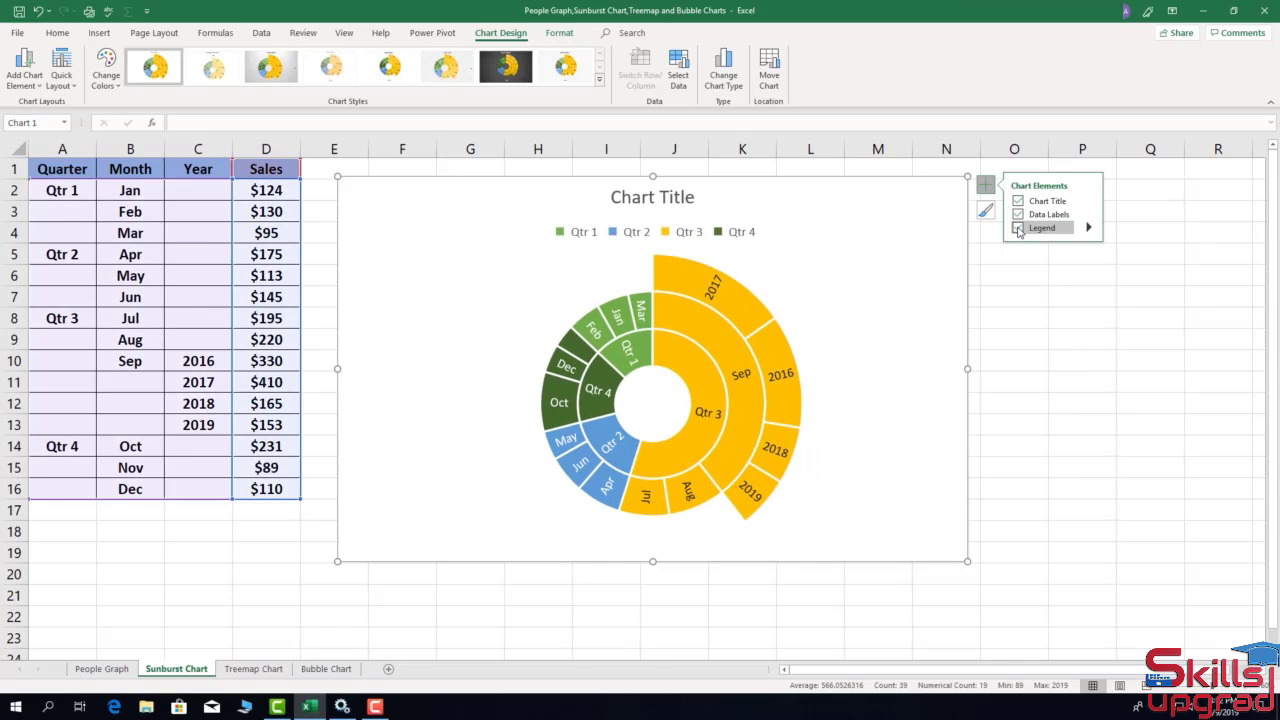
click(1018, 228)
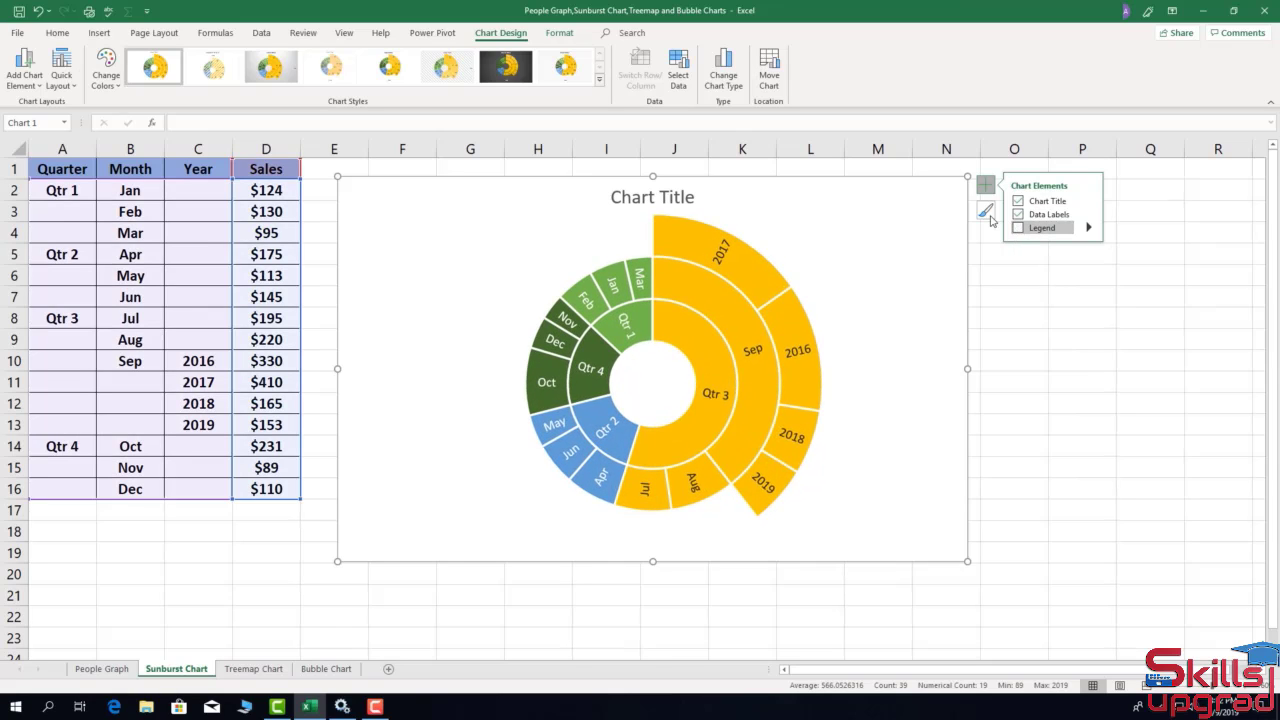
Open the formatting options for the sunburst's whole data series and give it a solid fill.
click(919, 224)
double_click(919, 224)
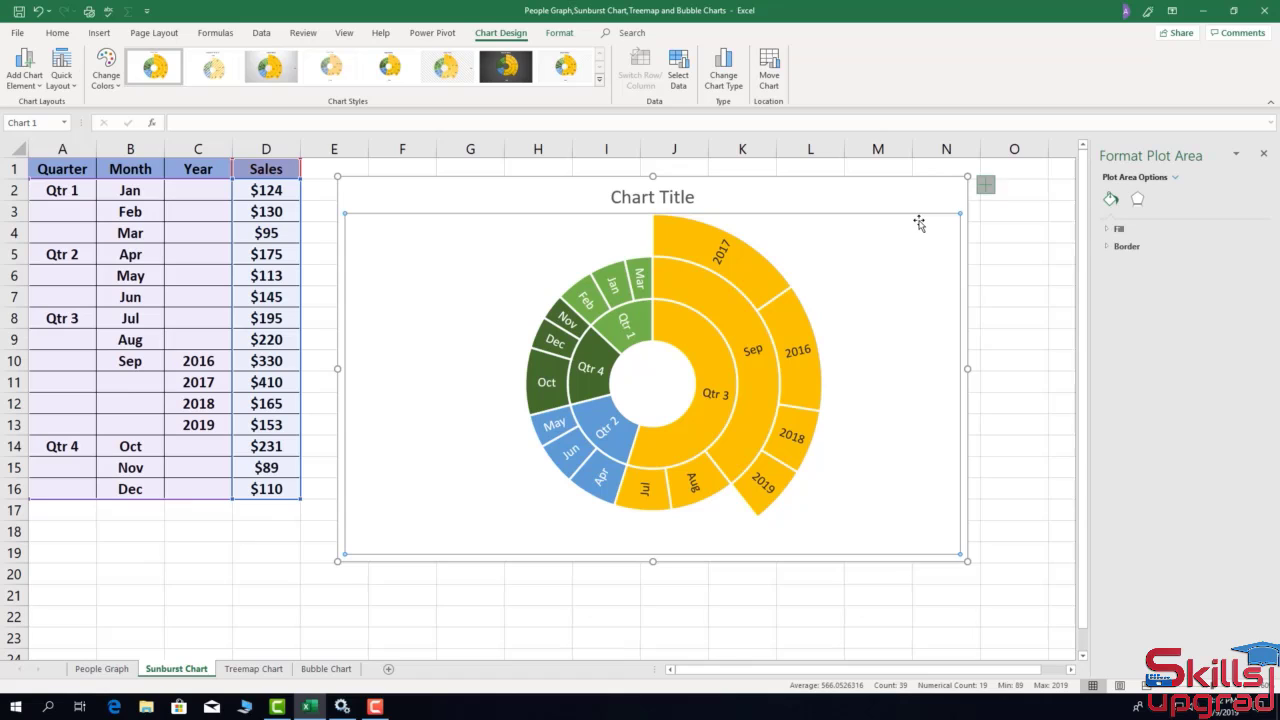
click(723, 310)
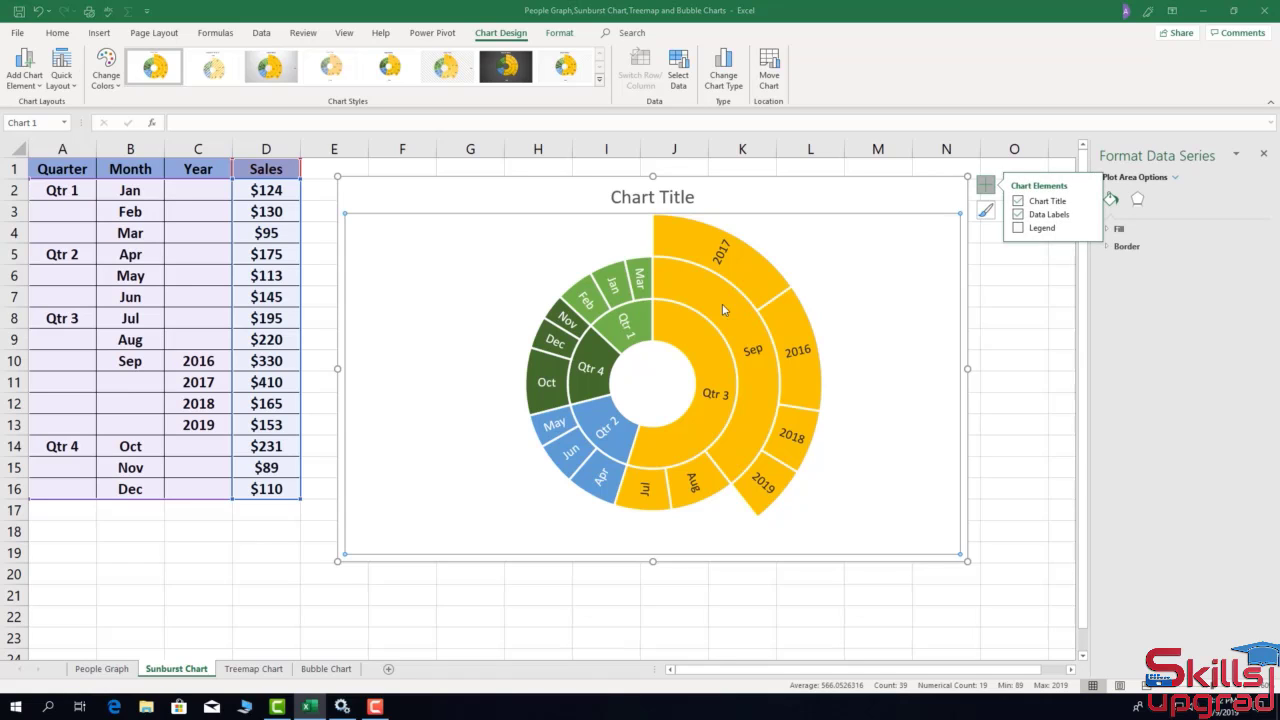
click(1163, 199)
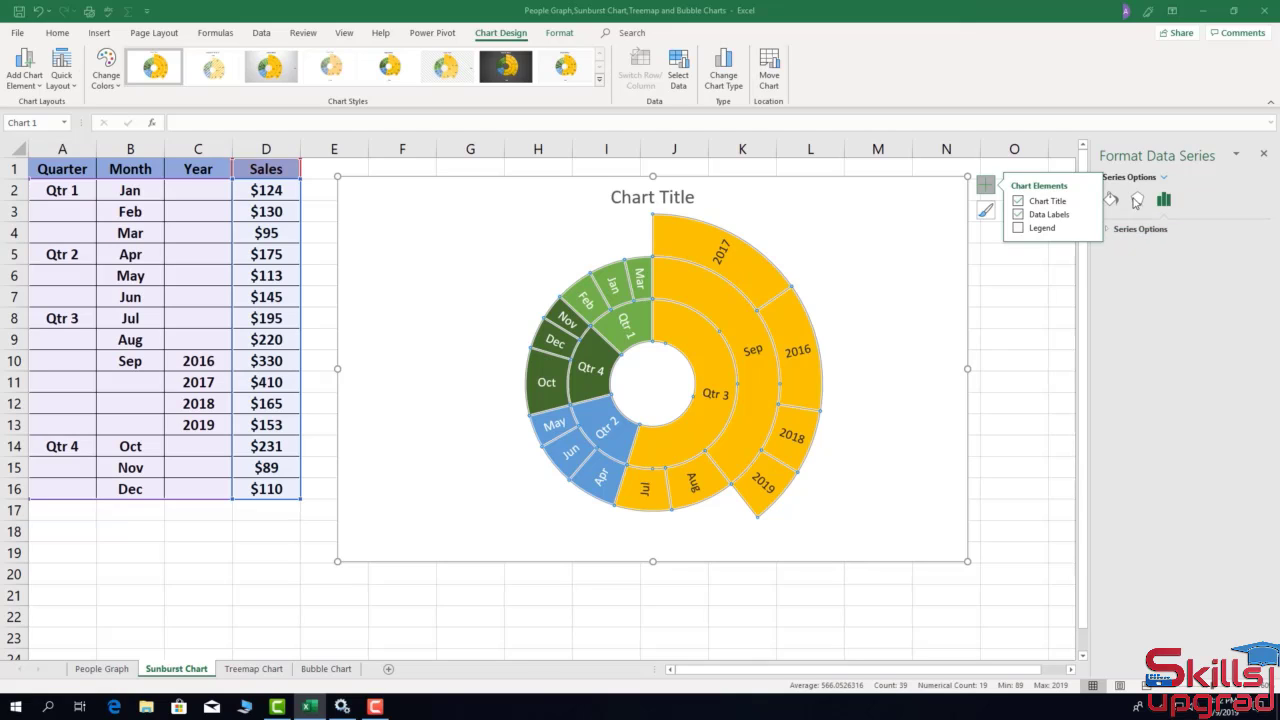
click(986, 188)
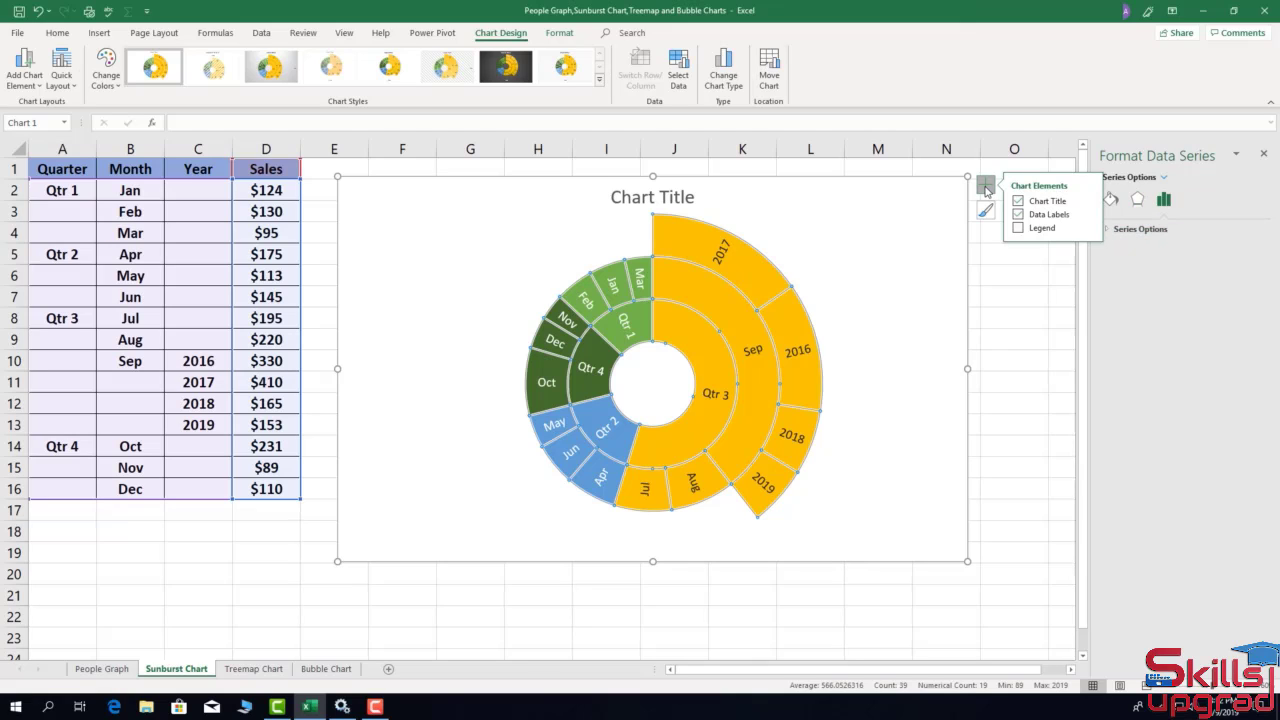
click(1110, 199)
click(1113, 229)
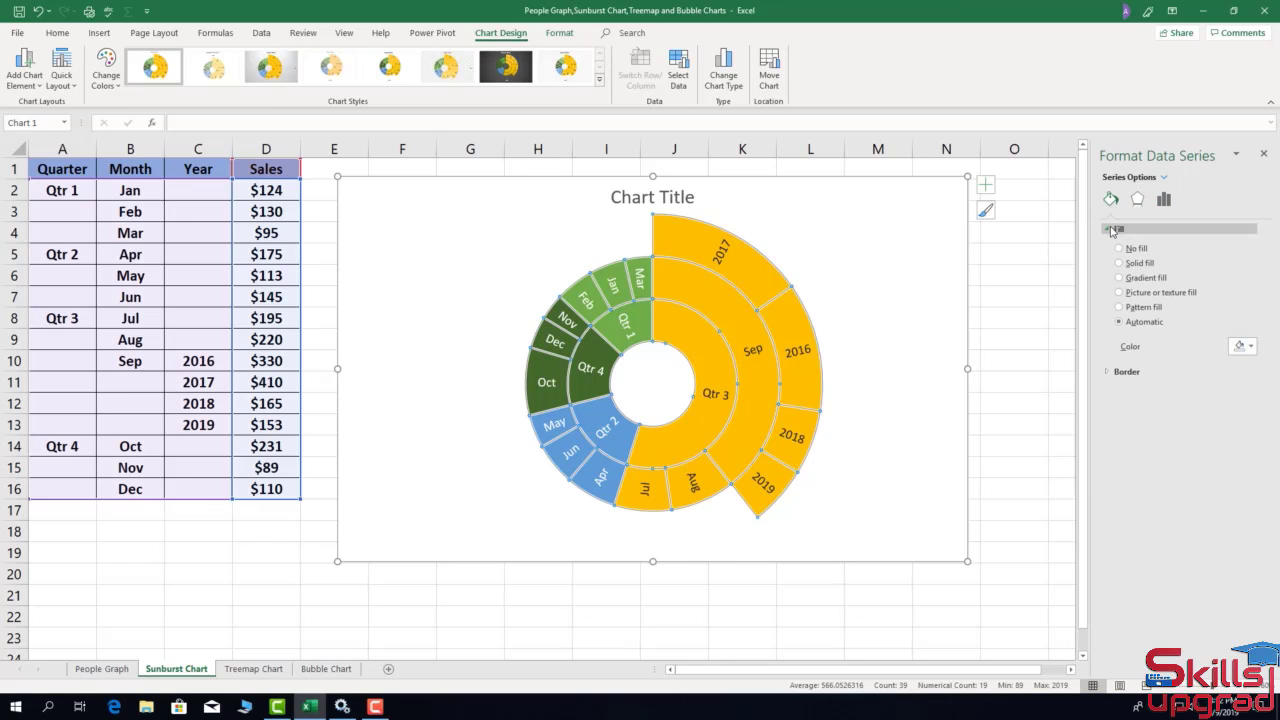
click(1119, 263)
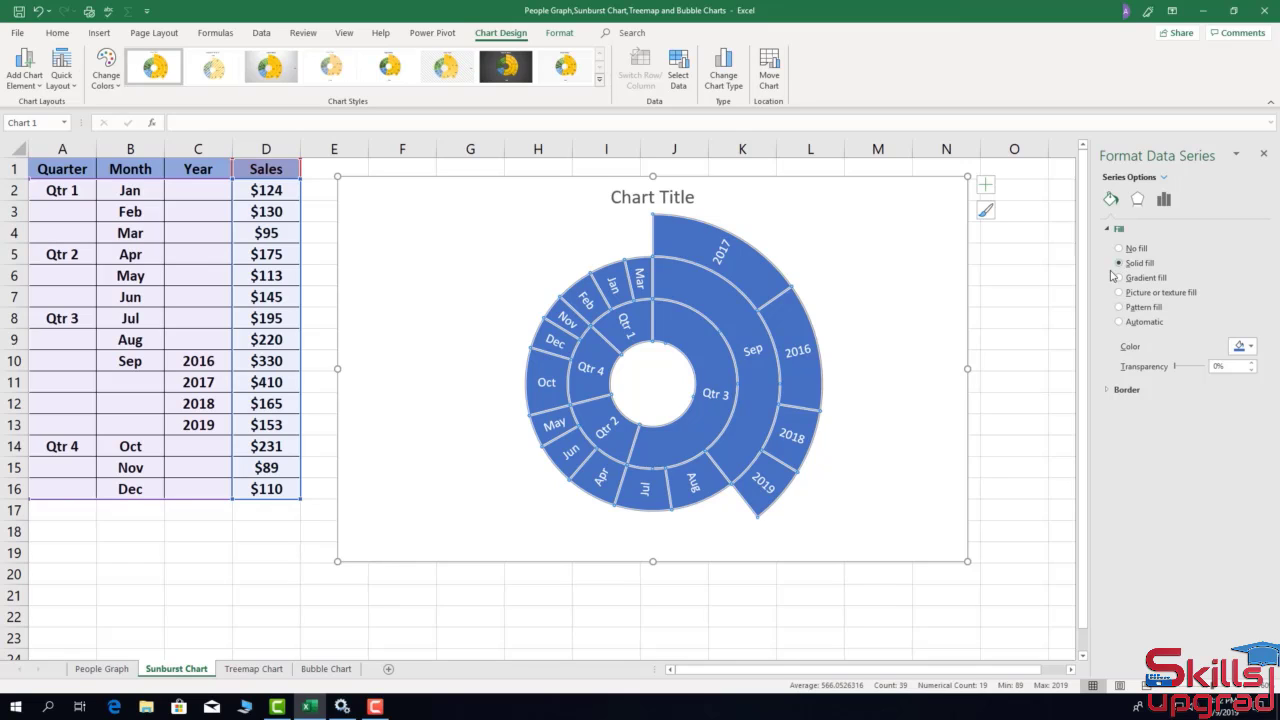
Fill the Qtr 3 branch of the sunburst with standard purple and the Qtr 1 branch with theme orange.
click(747, 257)
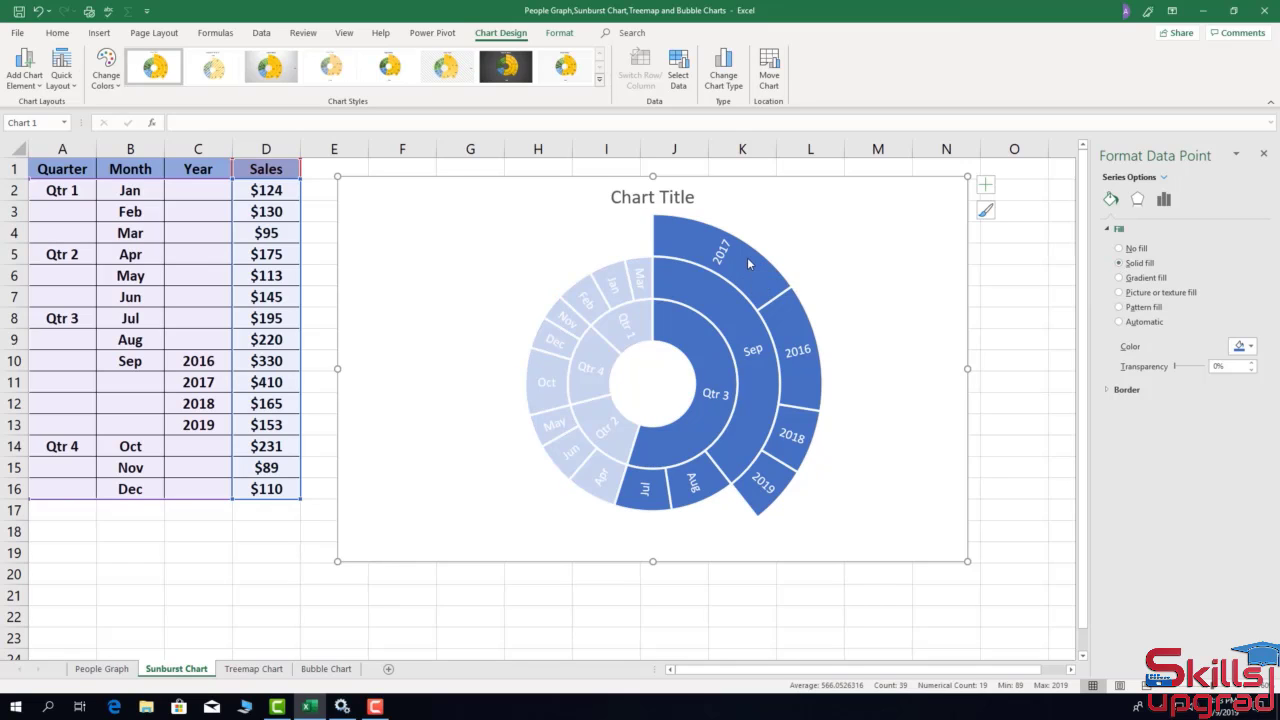
click(1241, 346)
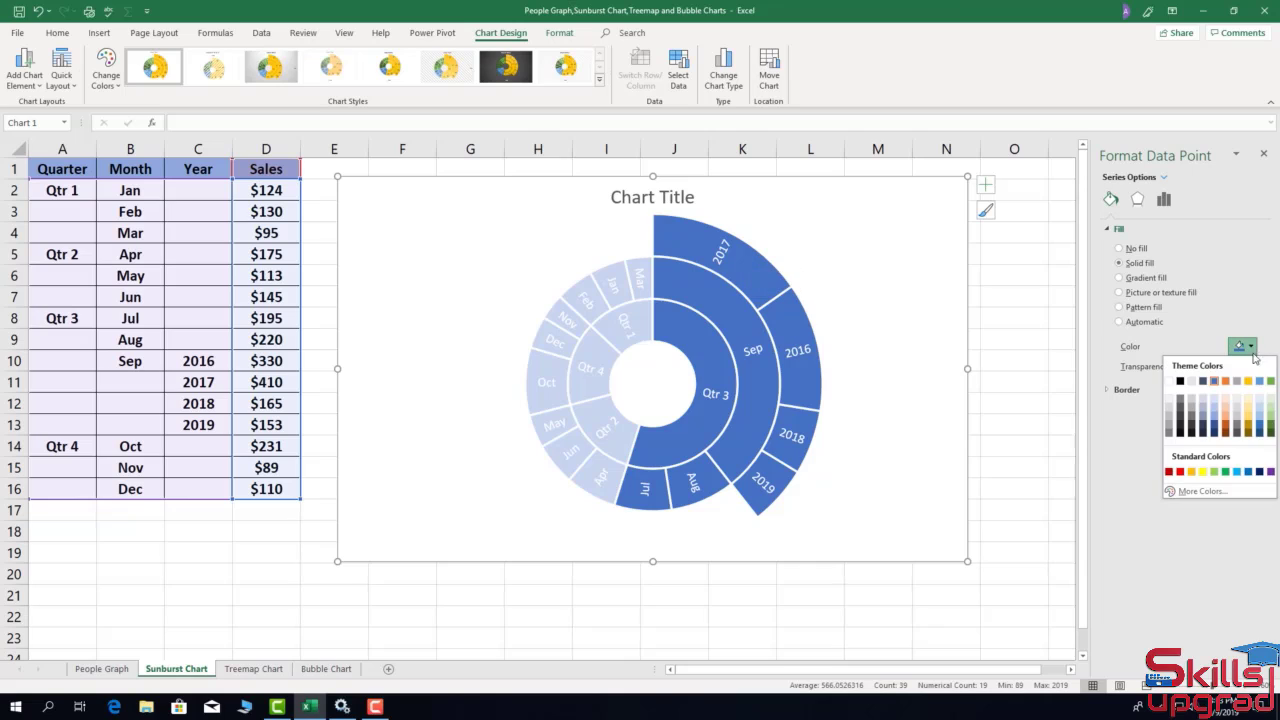
click(1271, 472)
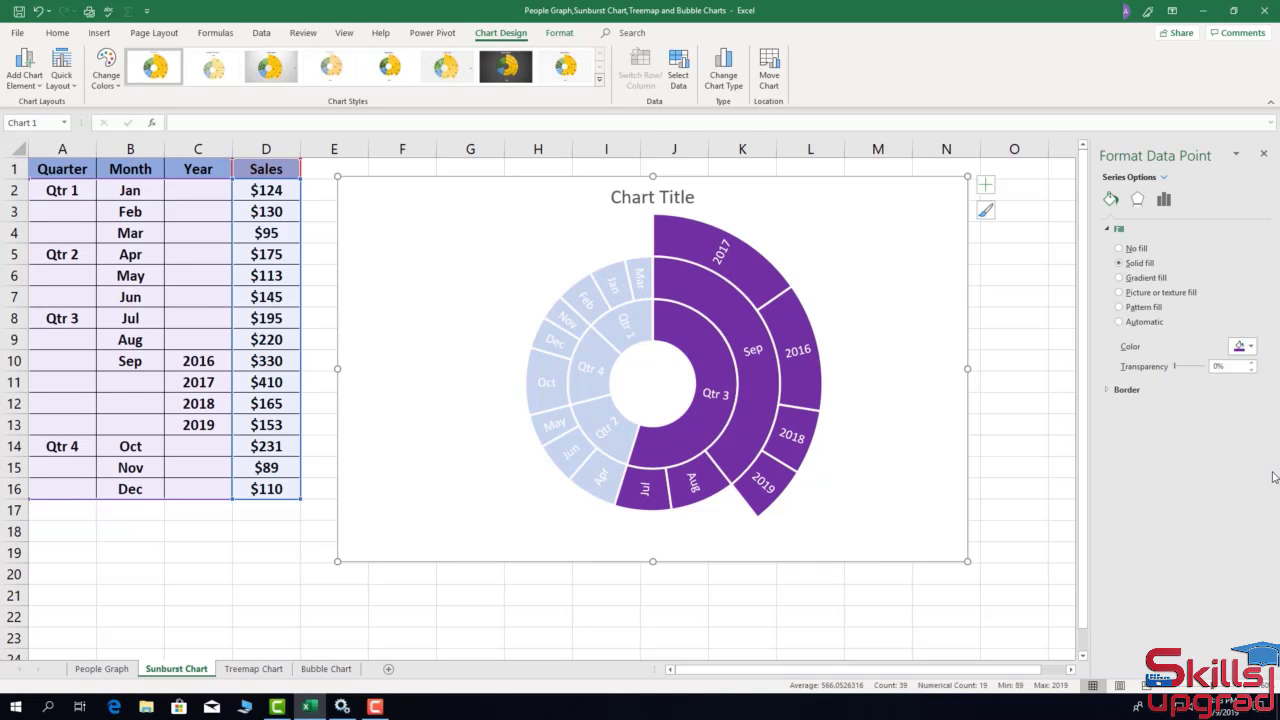
click(612, 304)
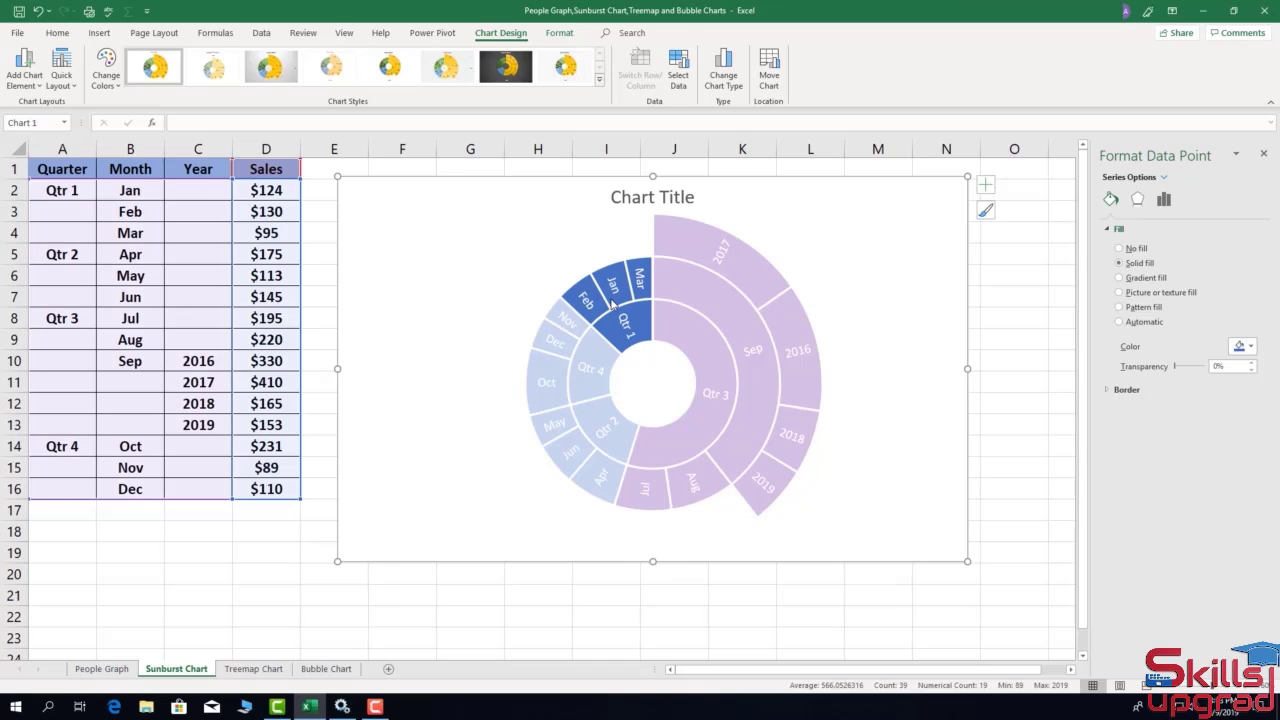
click(1243, 346)
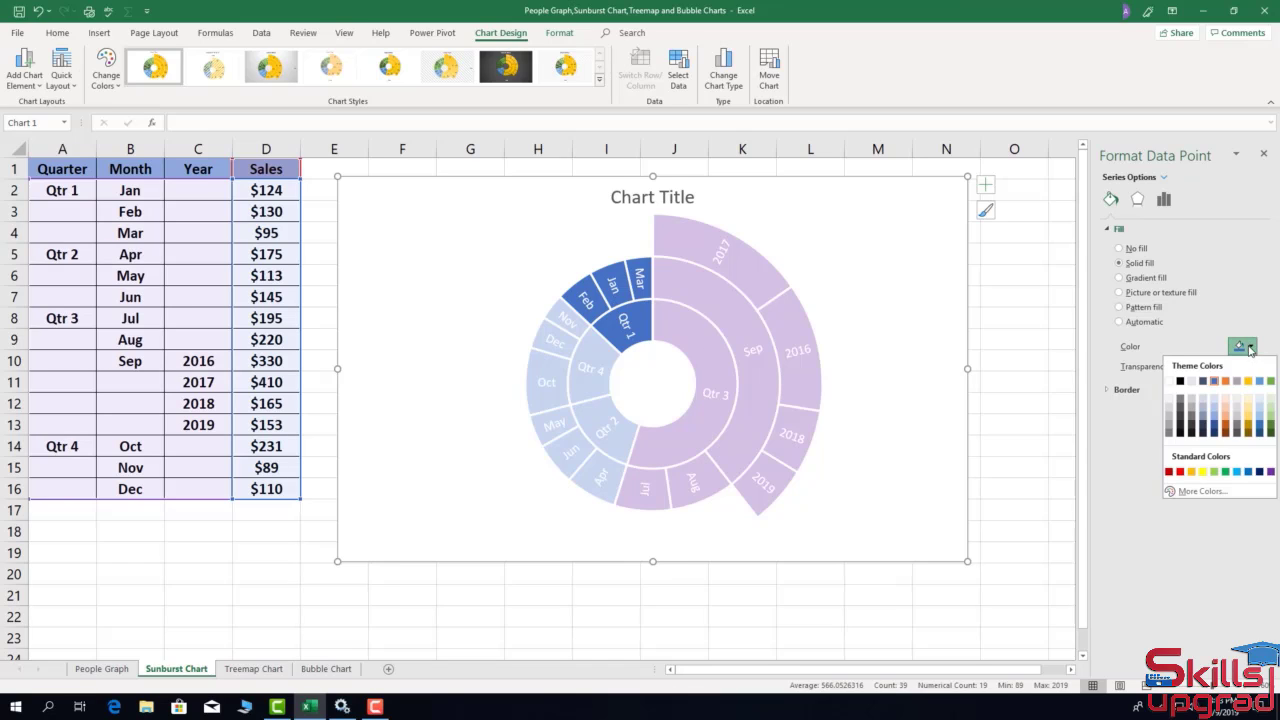
click(1226, 381)
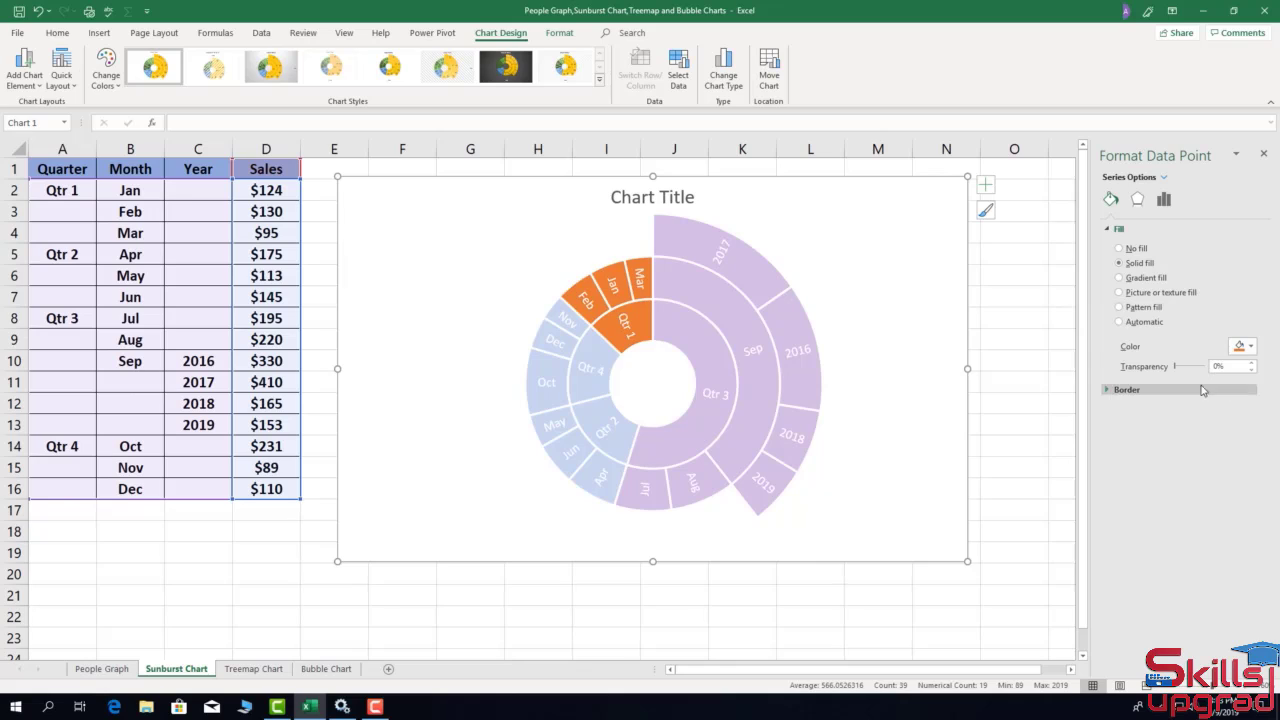
Fill the Qtr 4 branch of the sunburst with standard red.
click(581, 383)
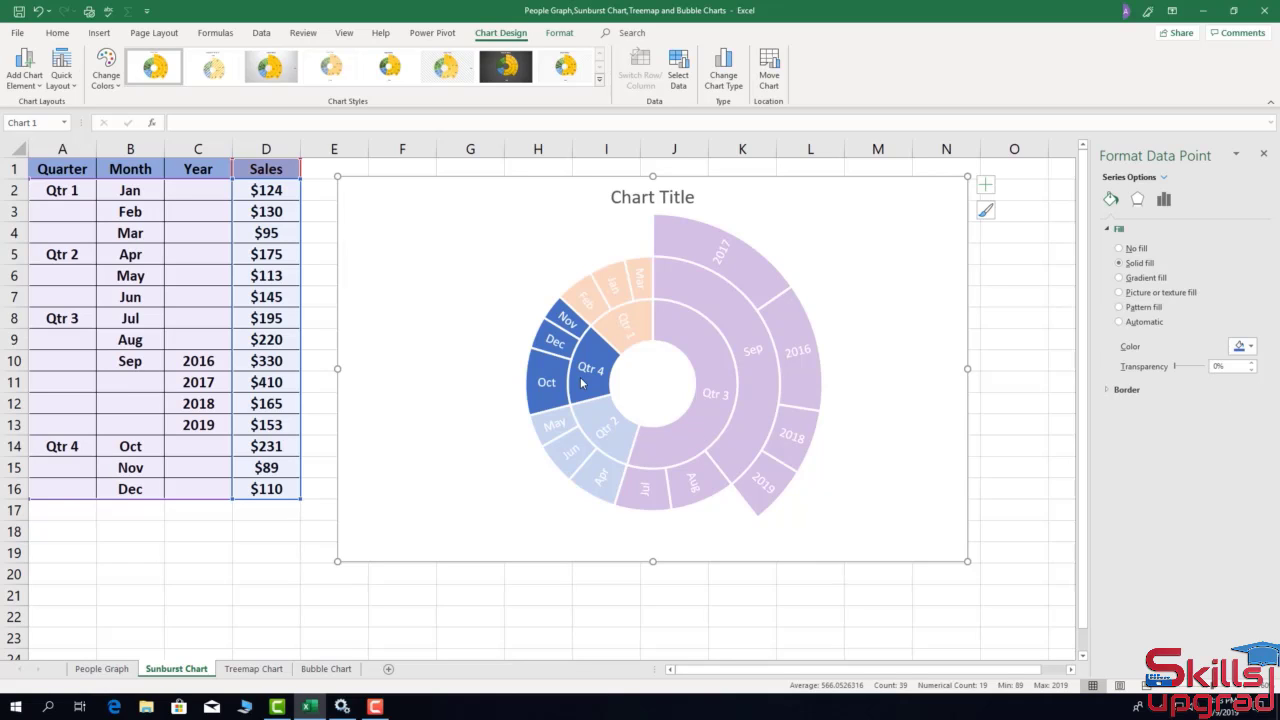
click(1243, 346)
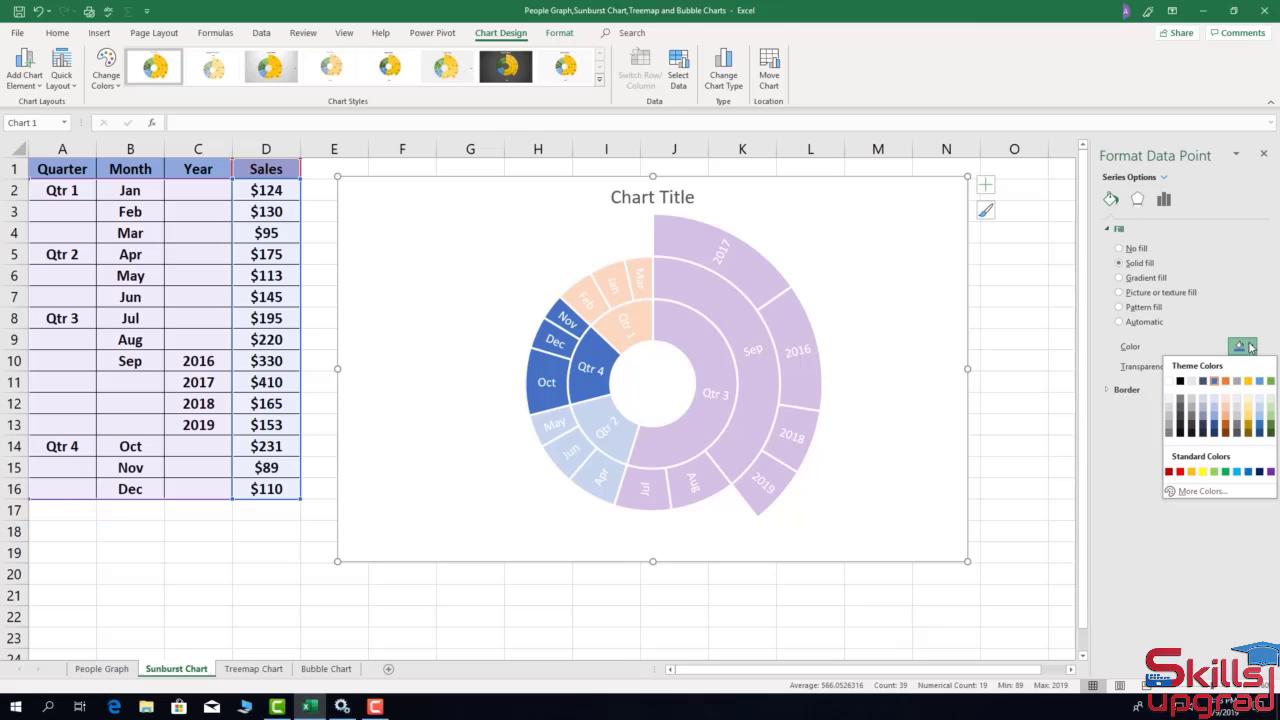
click(1180, 471)
Fill the Qtr 2 branch of the sunburst with a custom magenta, about RGB 248, 16, 254.
click(589, 438)
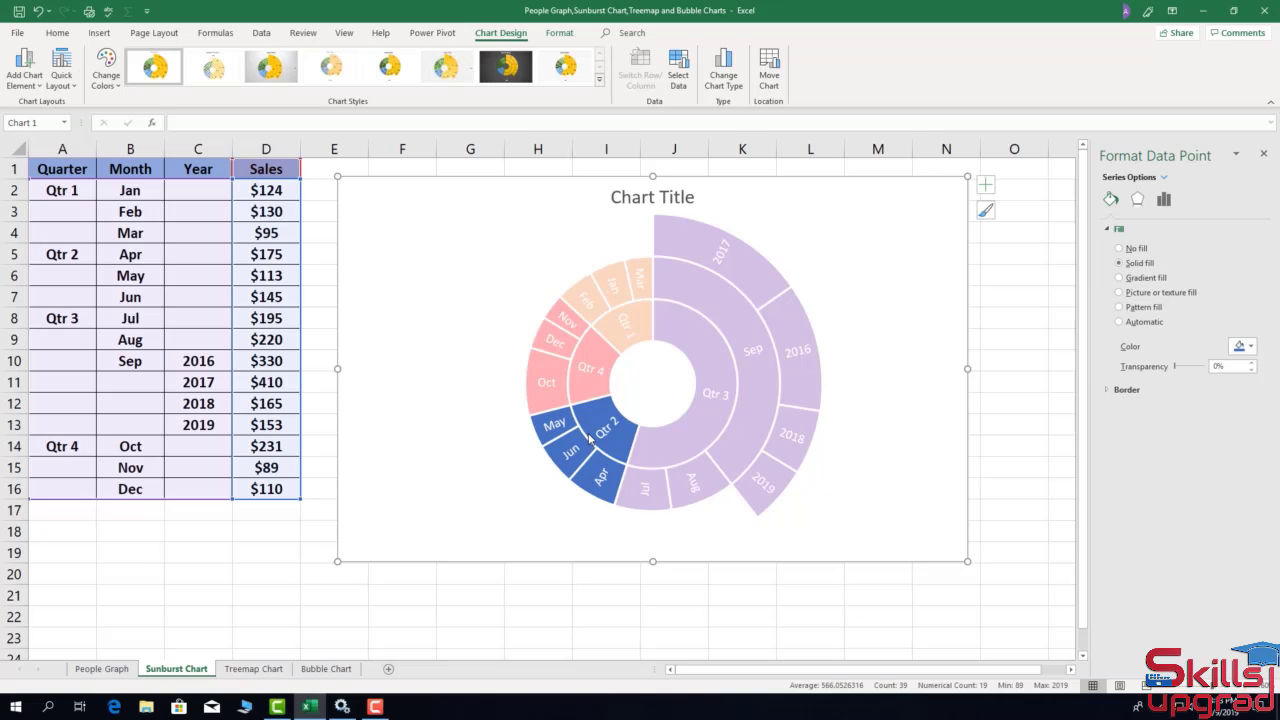
click(1249, 347)
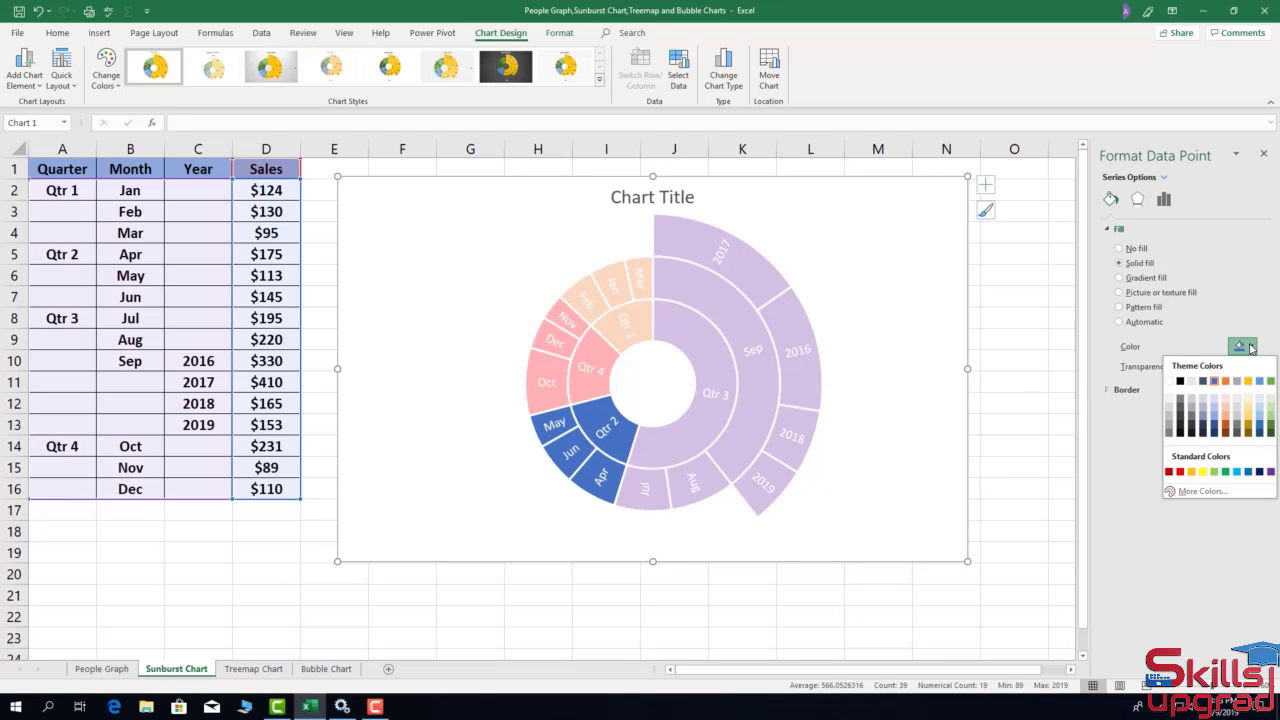
click(1203, 491)
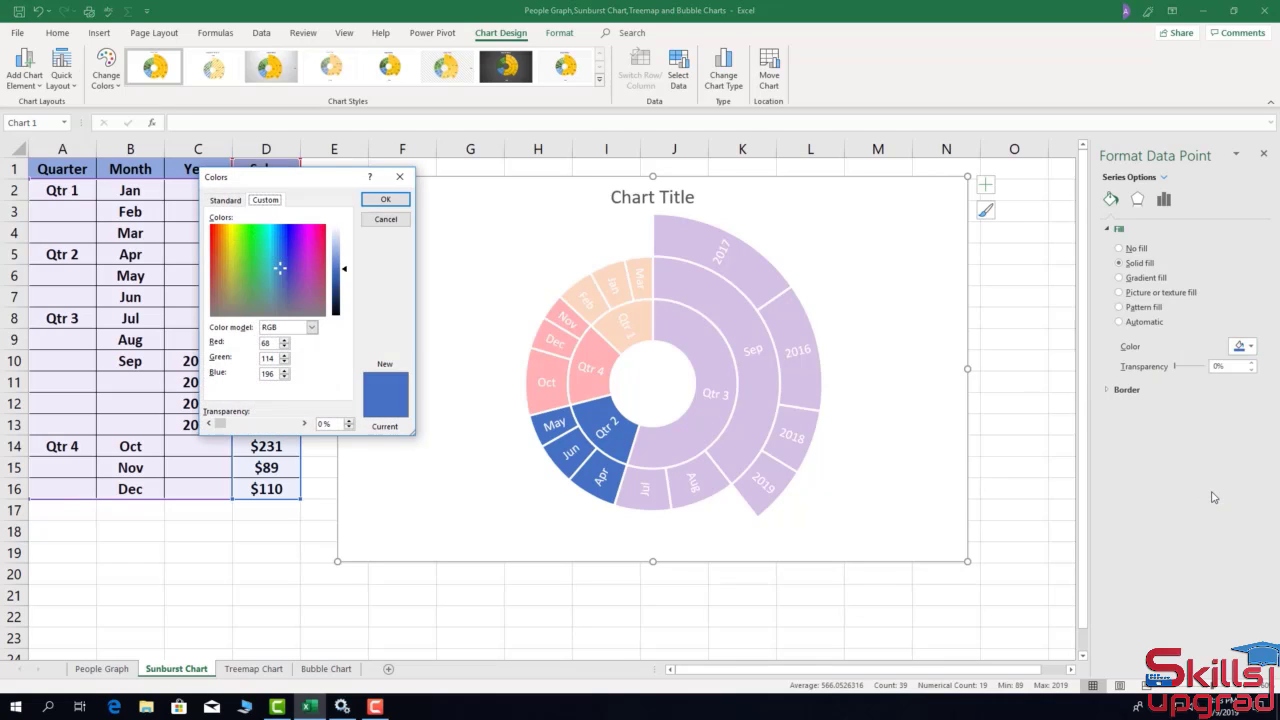
click(306, 231)
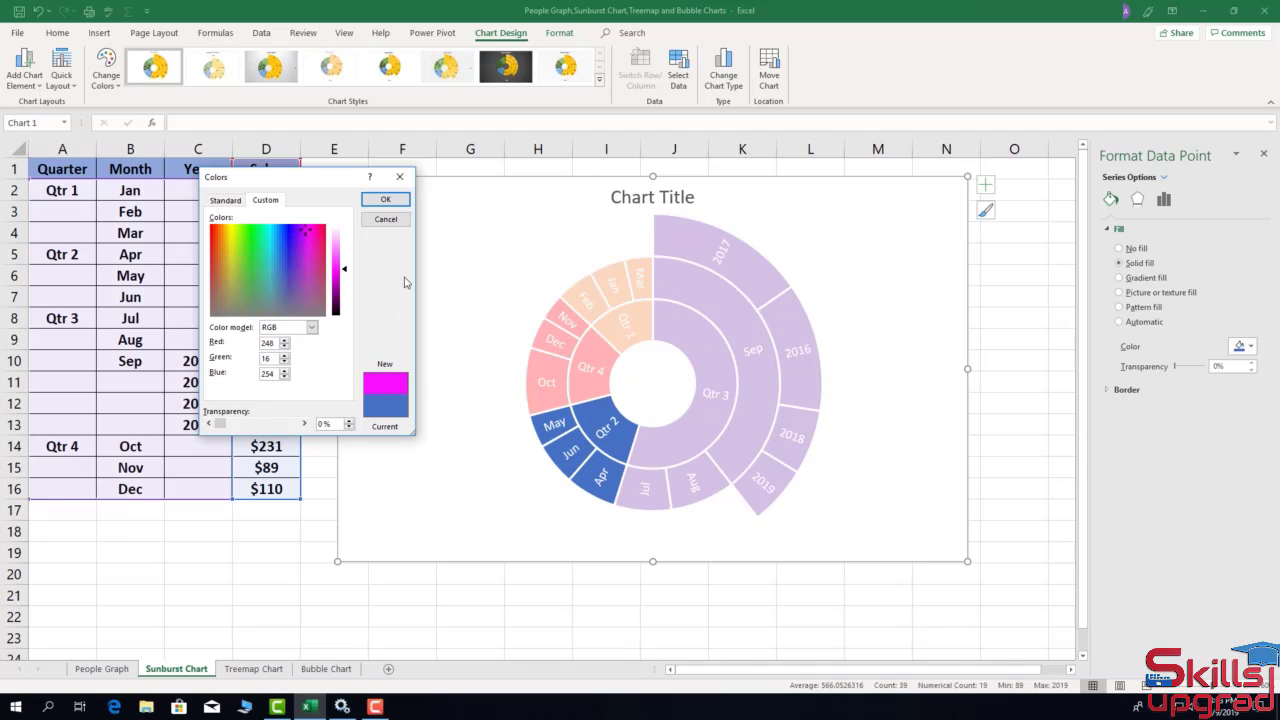
click(385, 199)
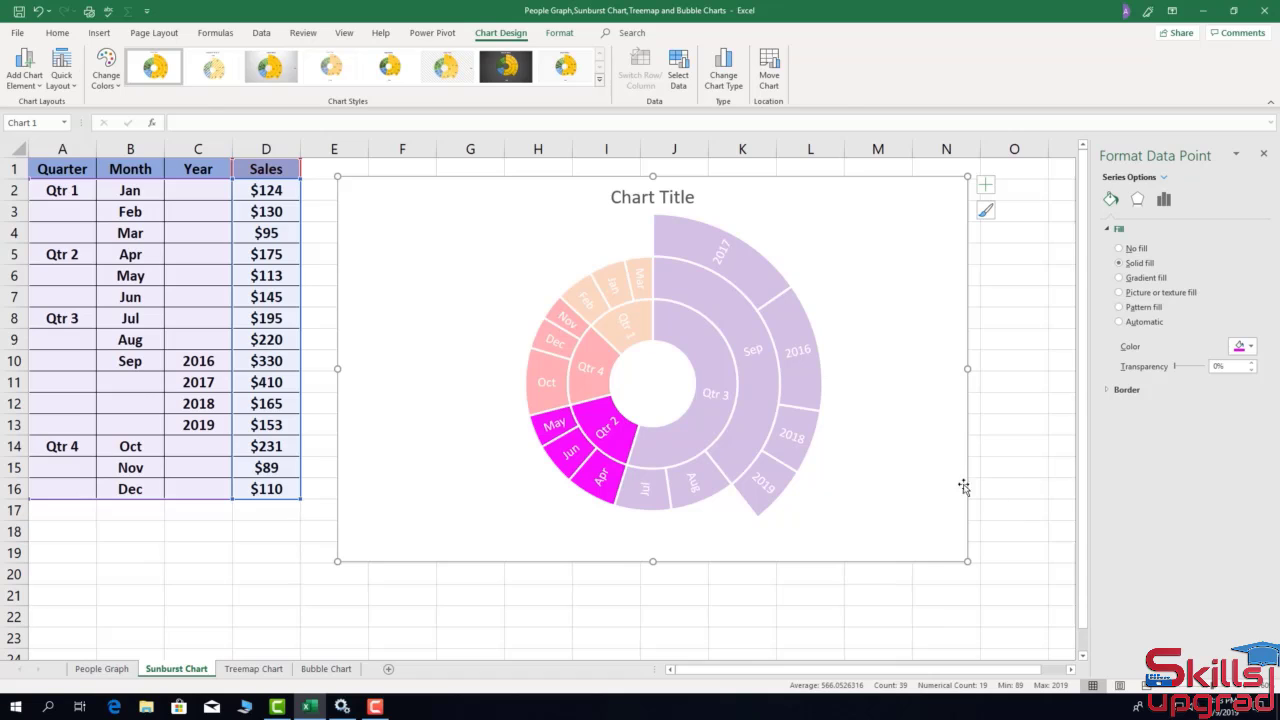
click(896, 244)
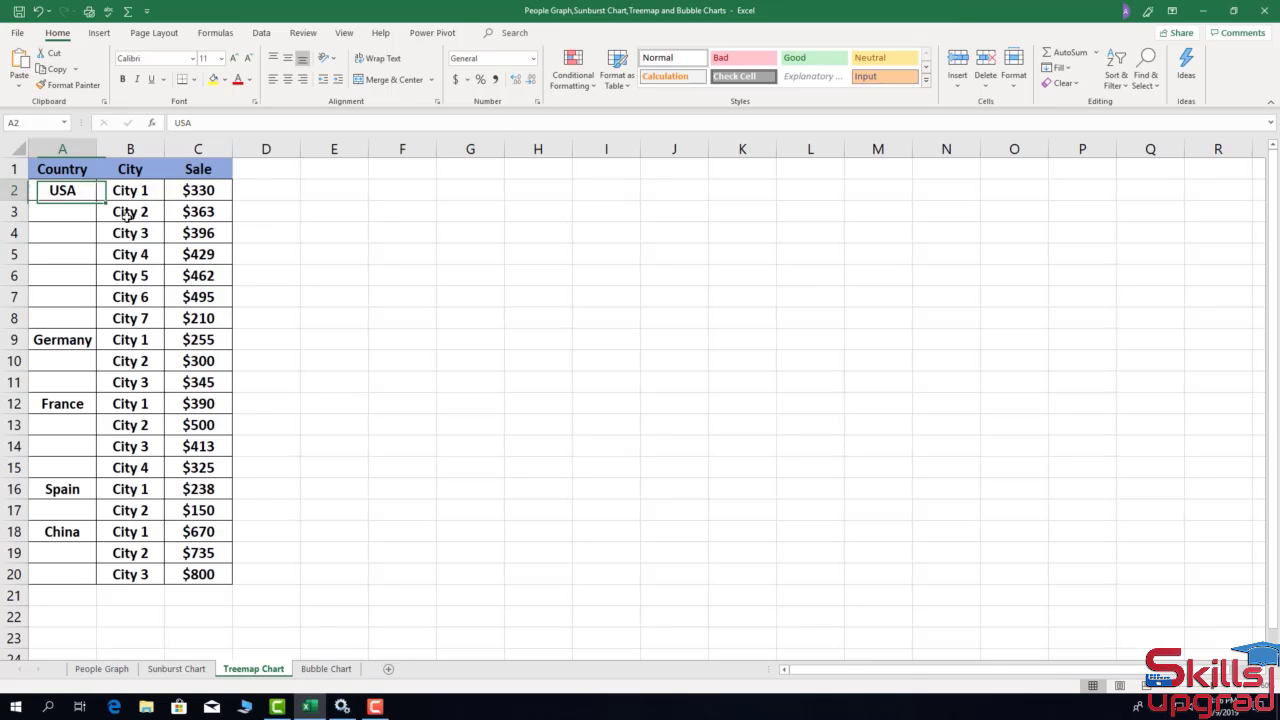
Insert a Treemap chart from A2:C20 on the Treemap Chart sheet and enlarge it upward and toward the data table.
drag(52, 191, 213, 580)
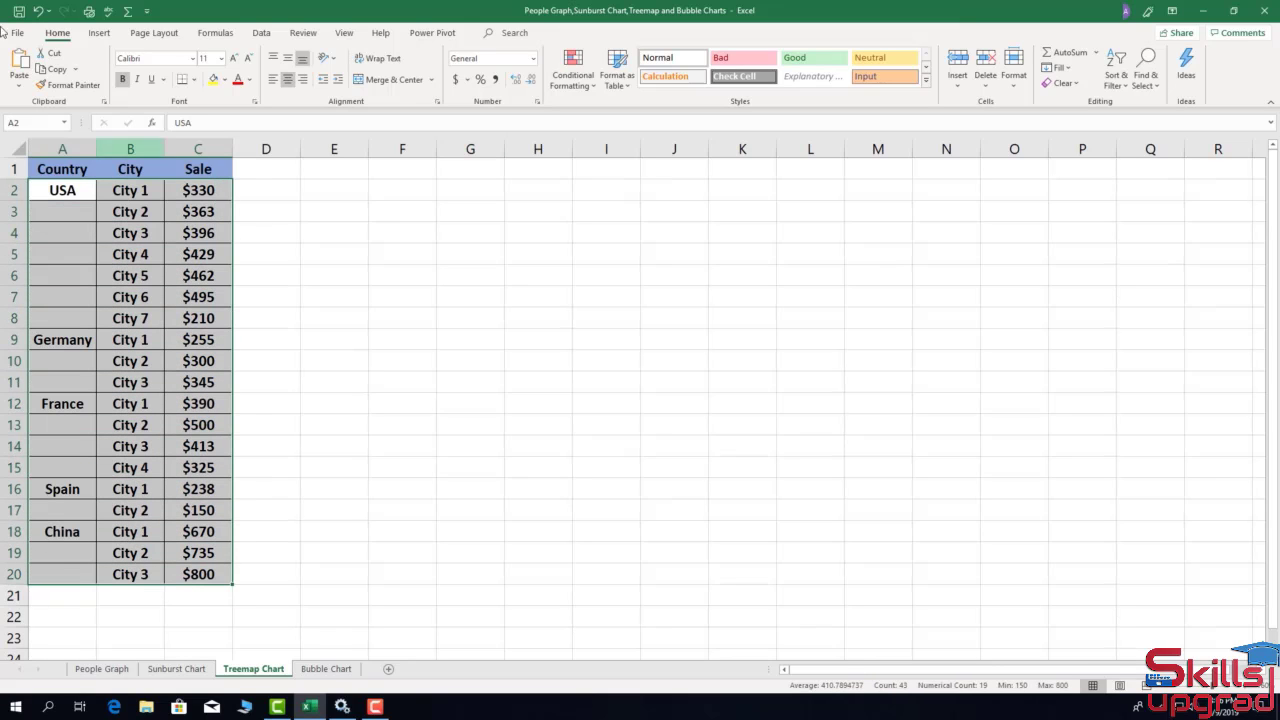
click(99, 33)
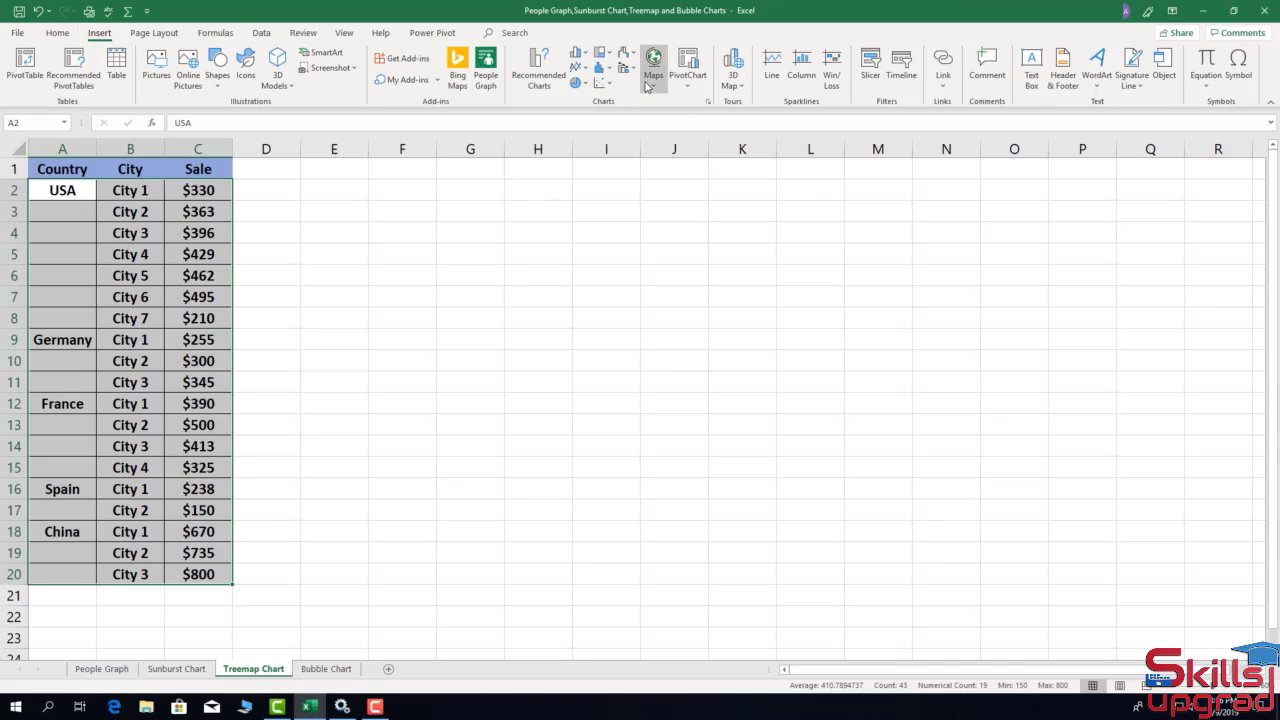
click(610, 56)
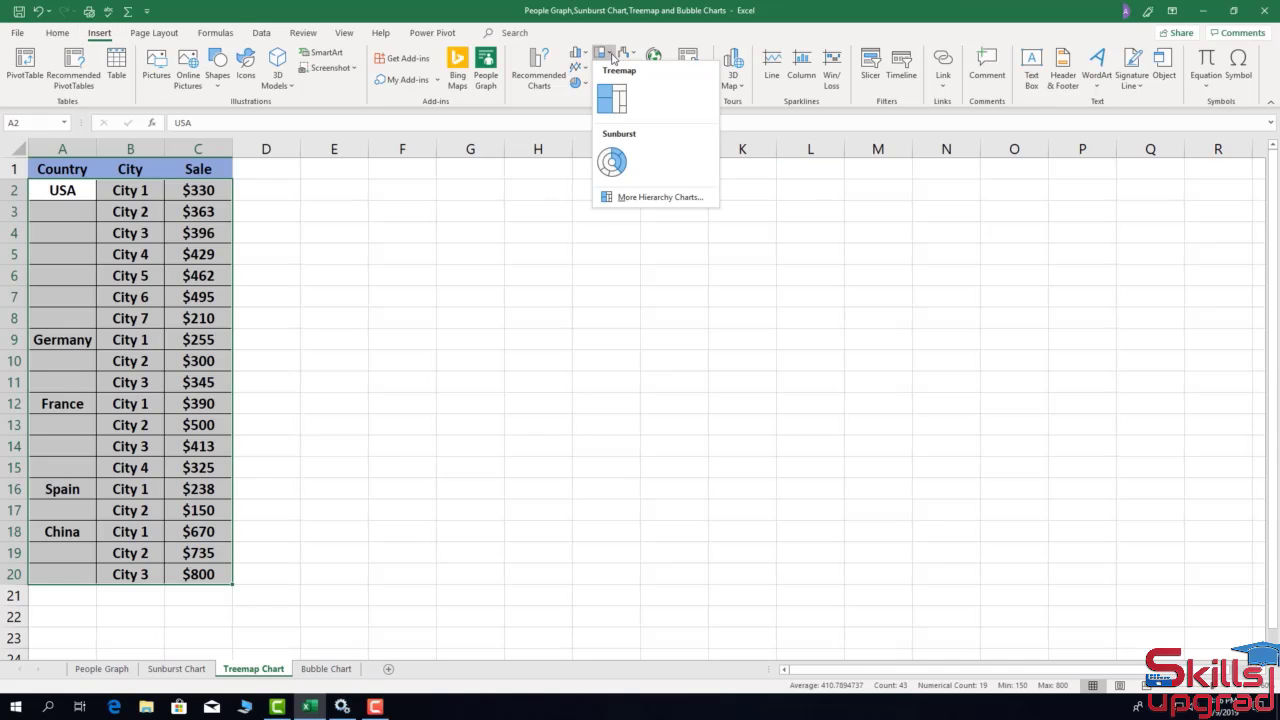
click(612, 97)
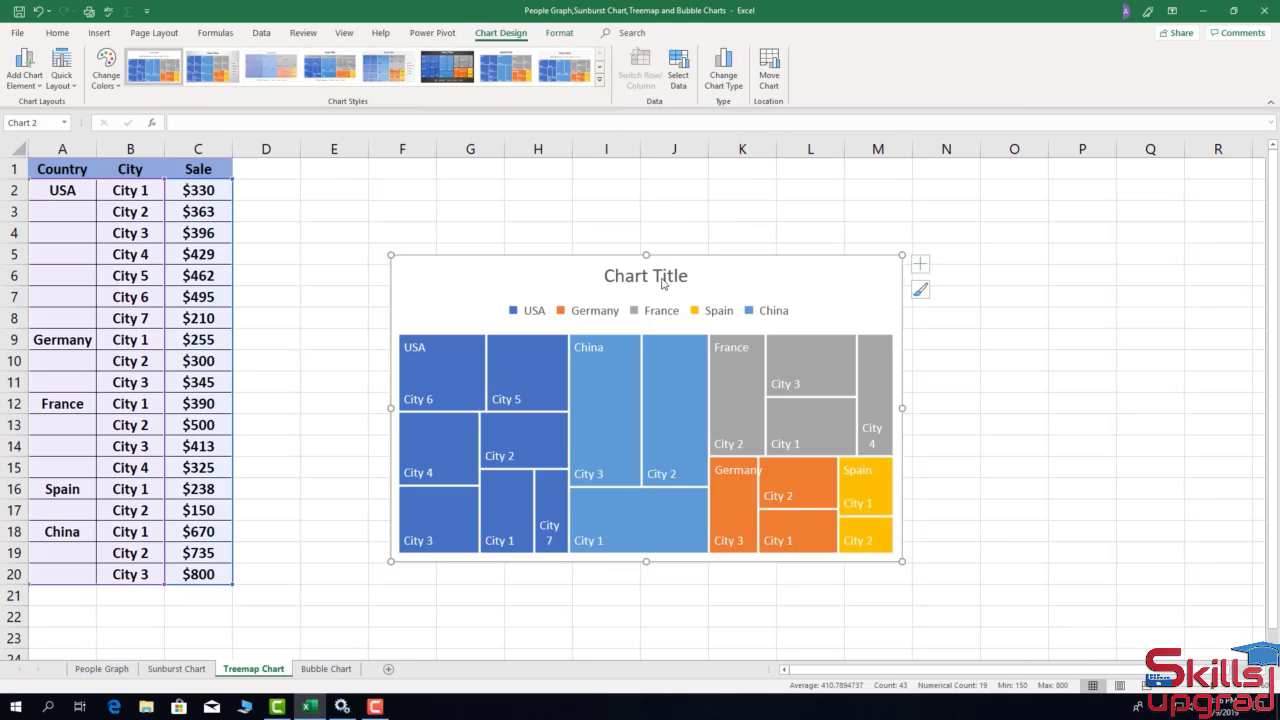
drag(623, 172, 623, 167)
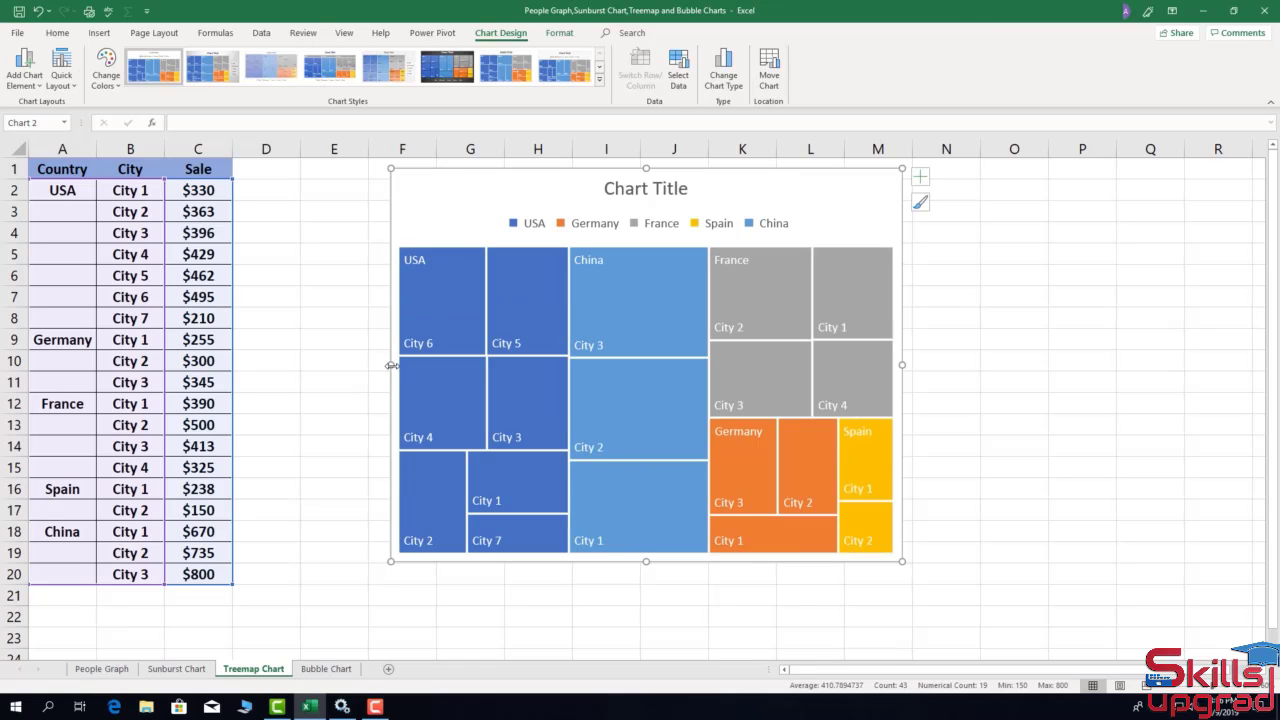
drag(361, 369, 241, 372)
Delete the chart title and the legend from the treemap.
click(604, 188)
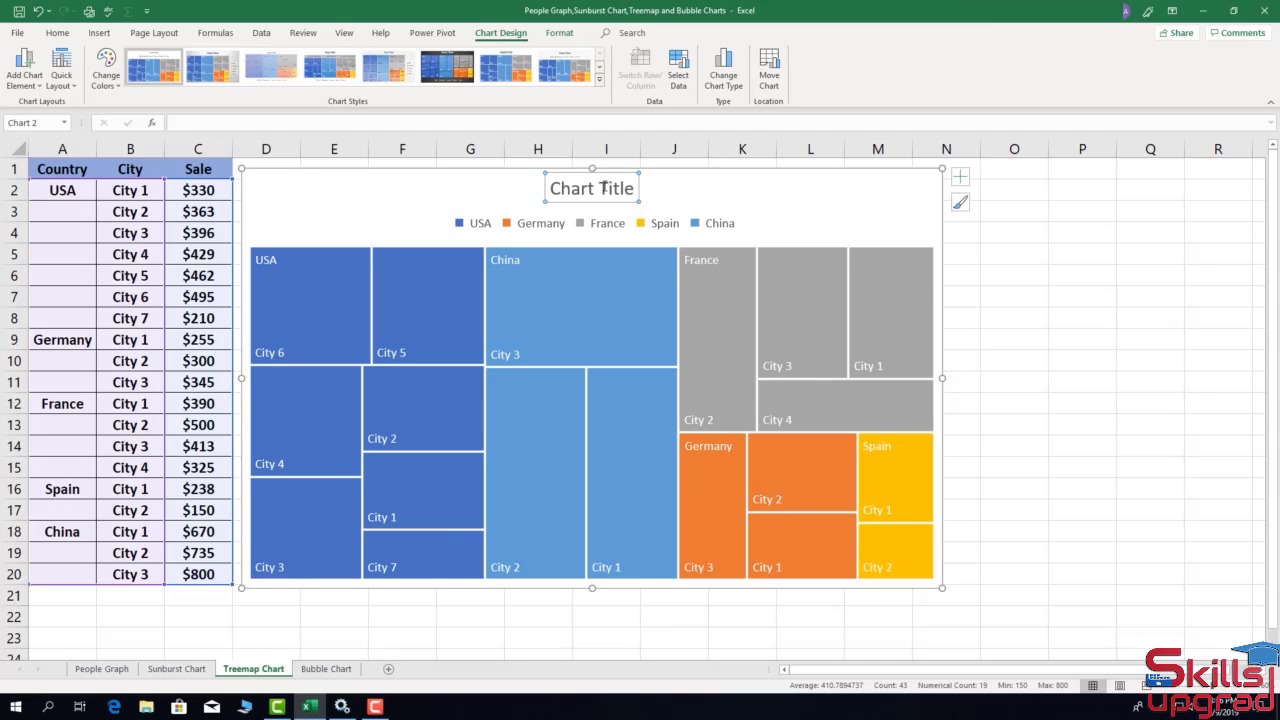
key(Delete)
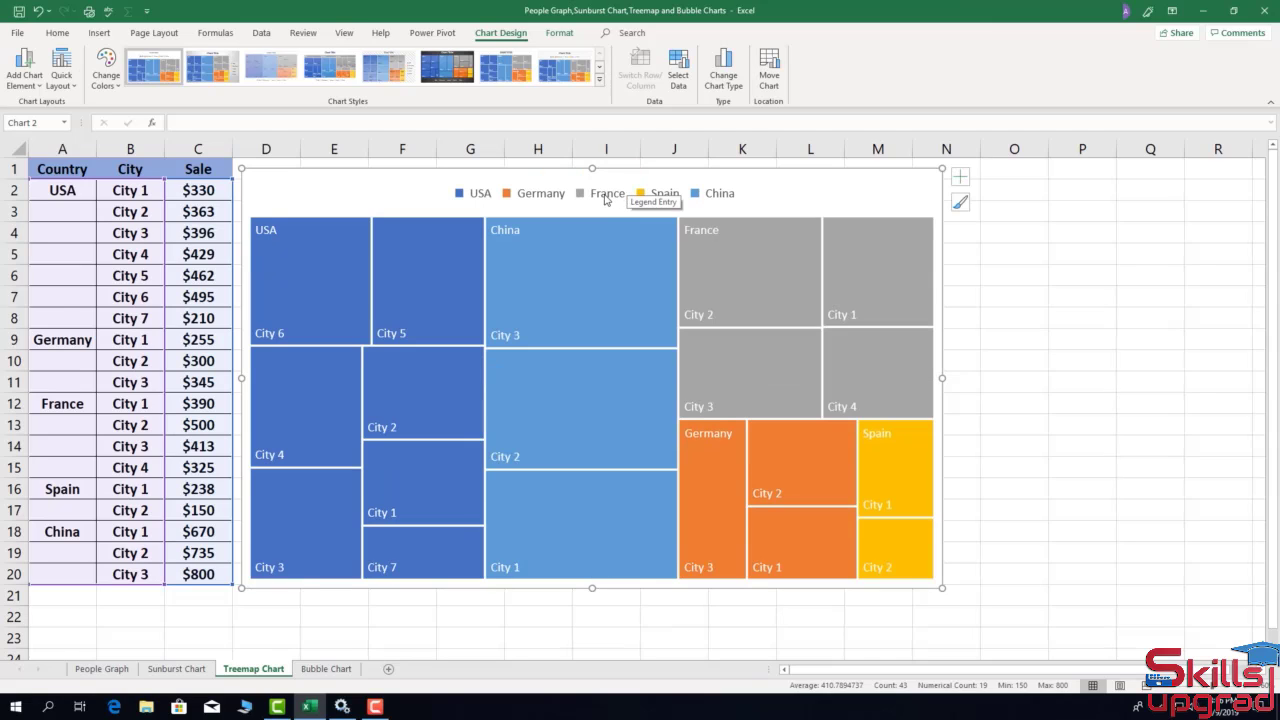
click(605, 199)
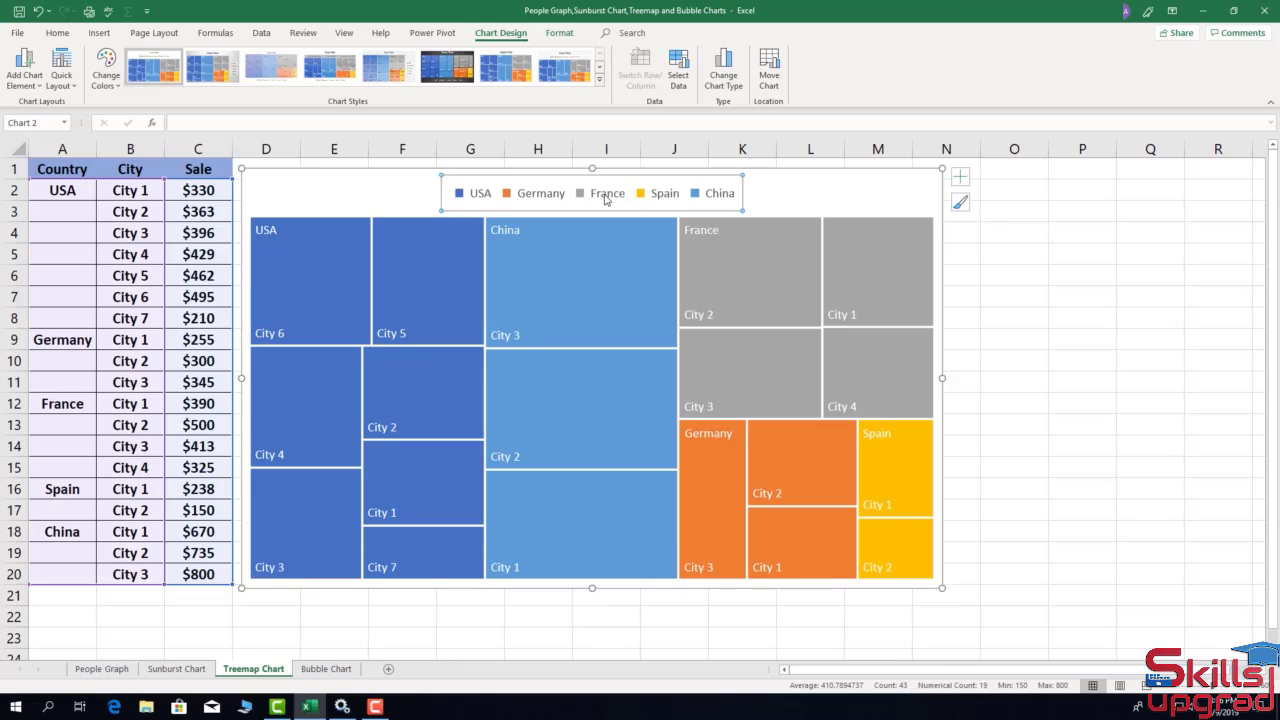
key(Delete)
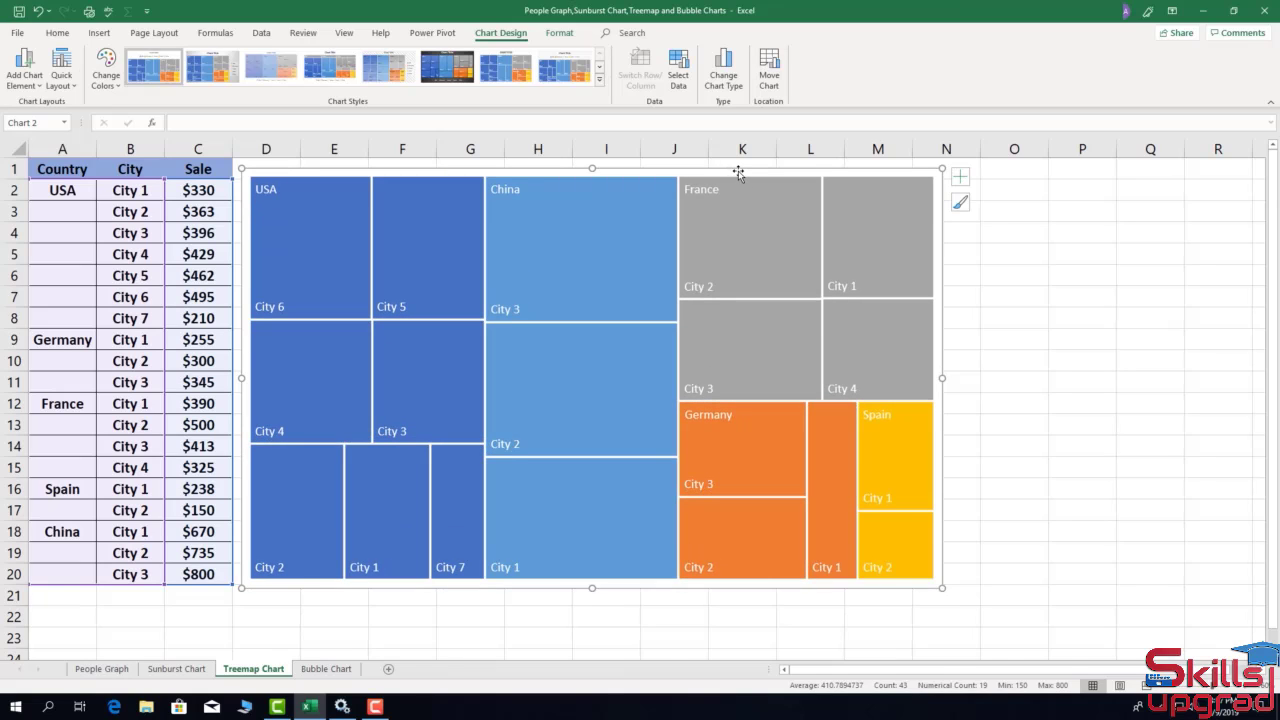
Open the series options for the treemap's data series and try the Banner label option.
double_click(738, 174)
click(1164, 199)
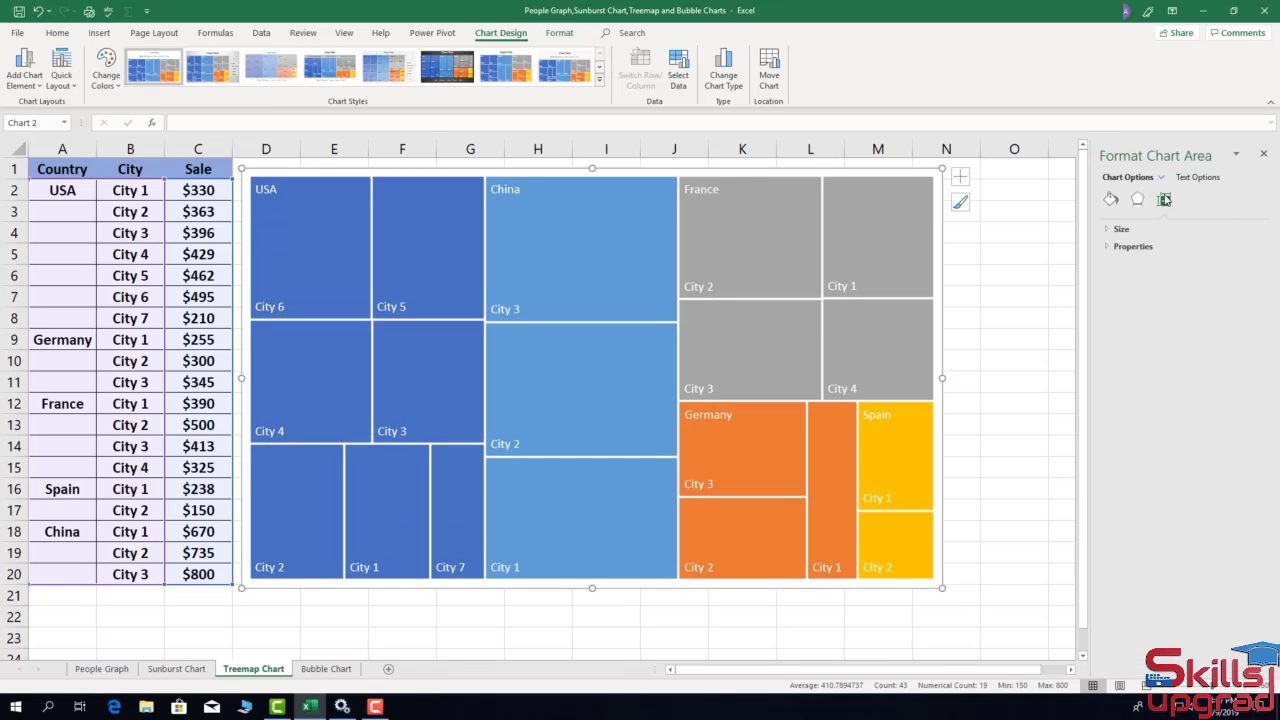
click(1121, 229)
click(900, 217)
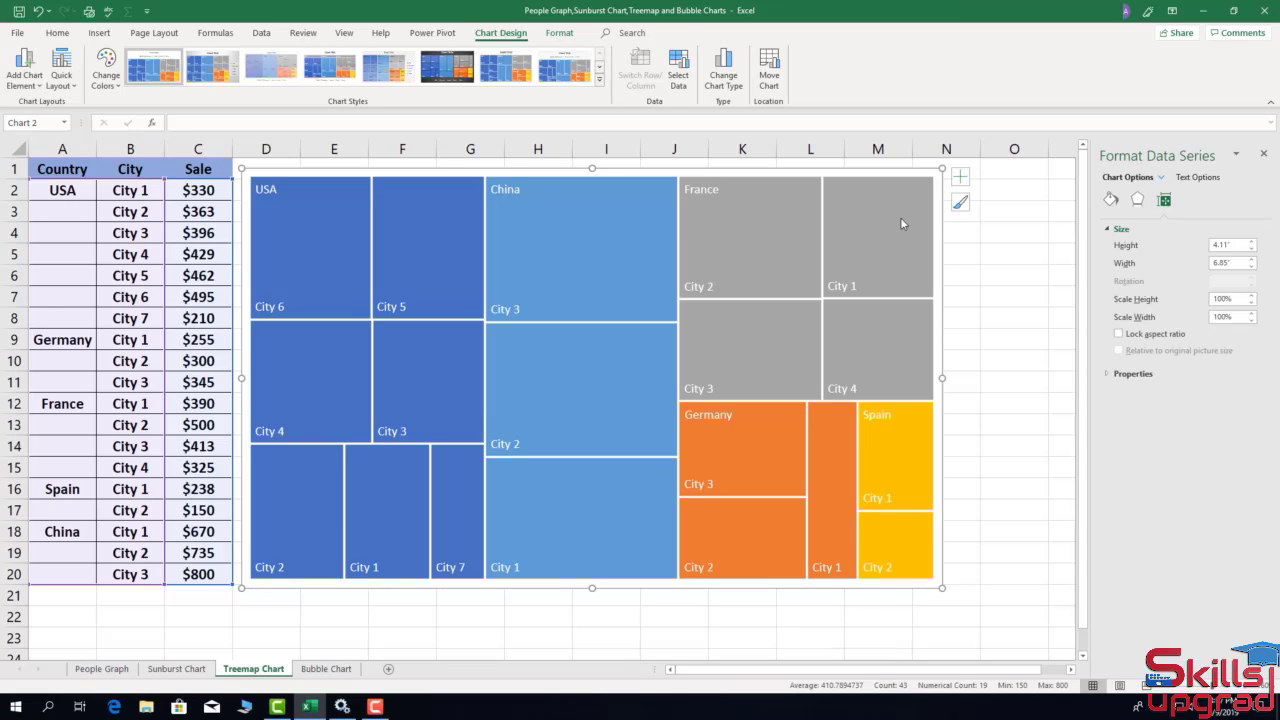
click(921, 168)
click(907, 211)
click(1120, 293)
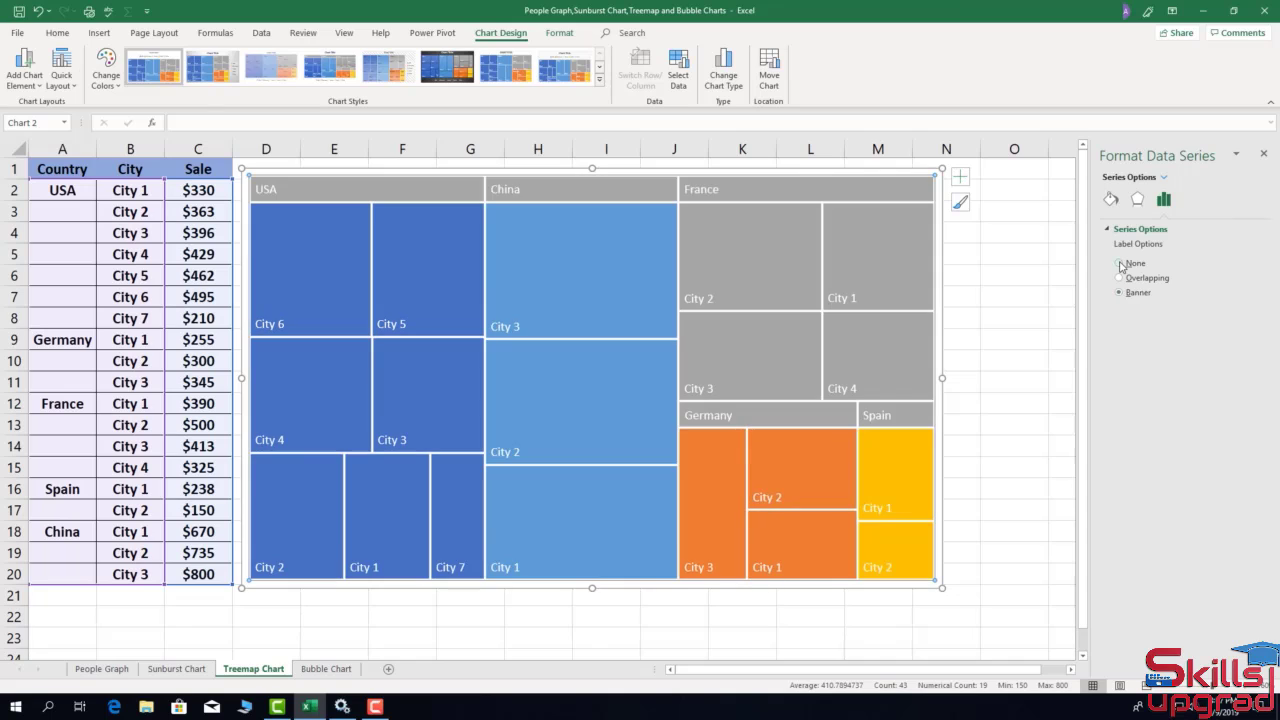
Try the treemap without country labels, return them to Overlapping, and inspect the country and city tiles.
click(1120, 264)
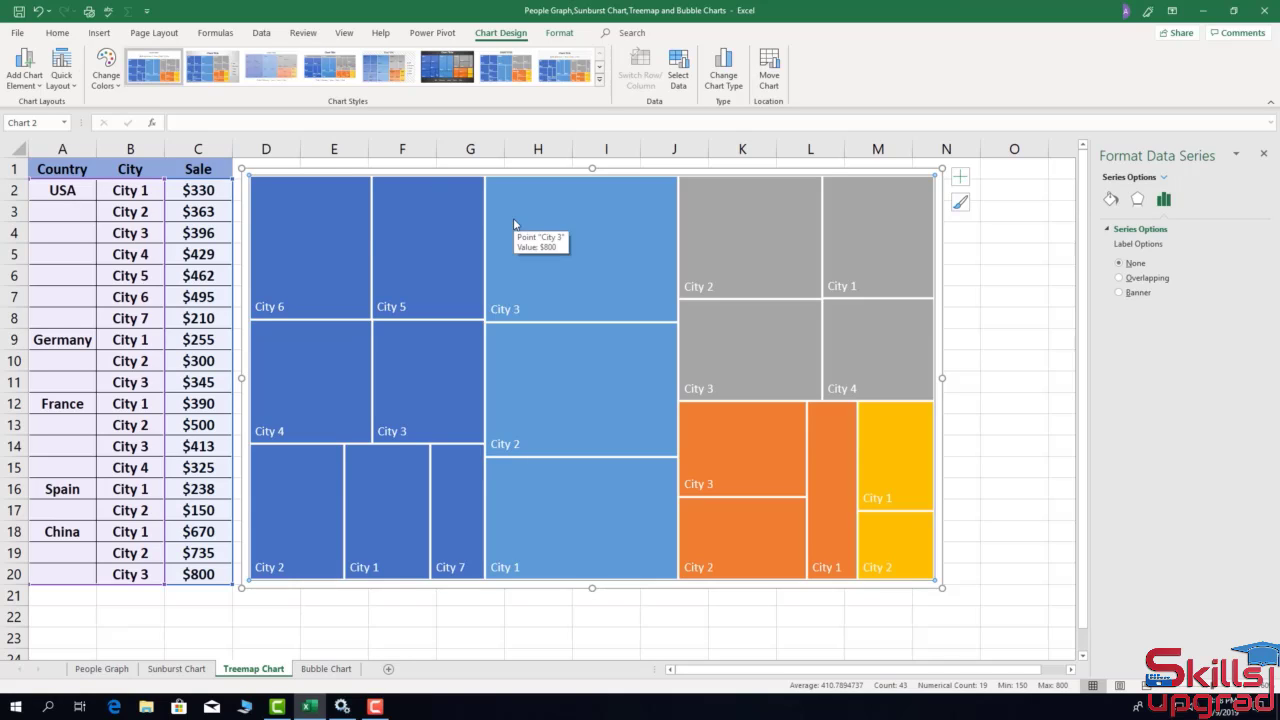
mouse_move(377, 256)
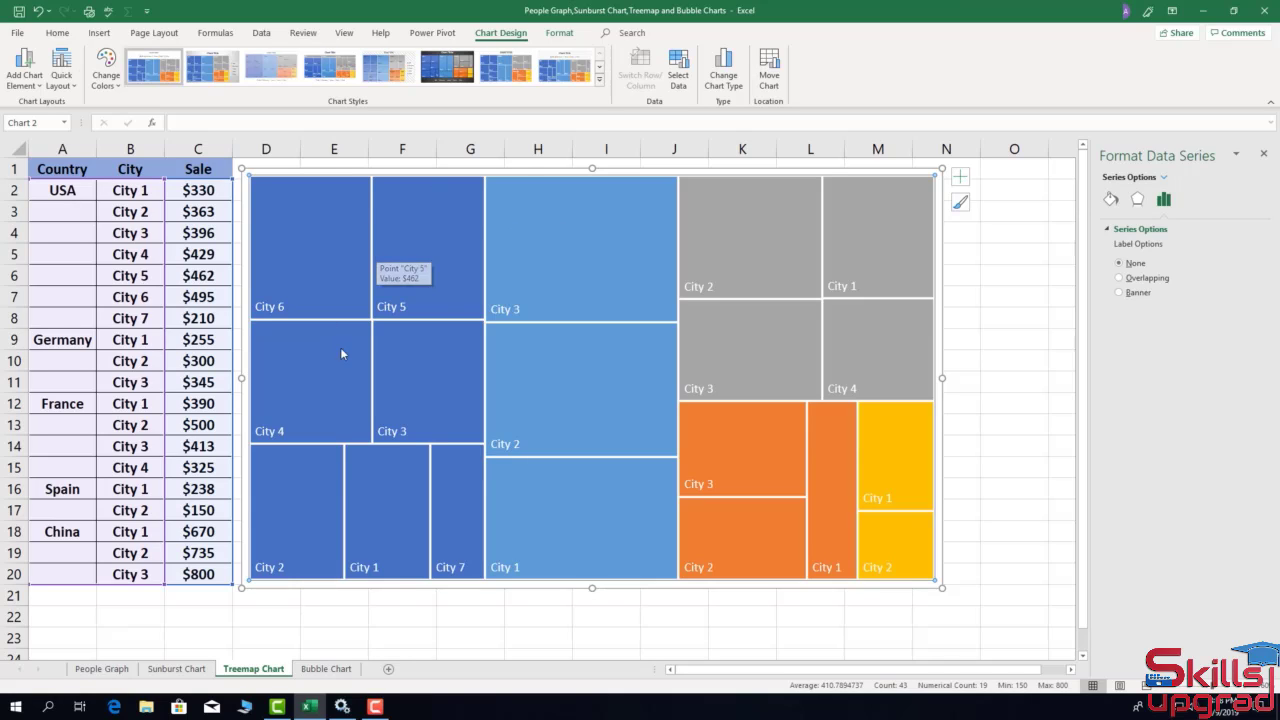
click(1118, 279)
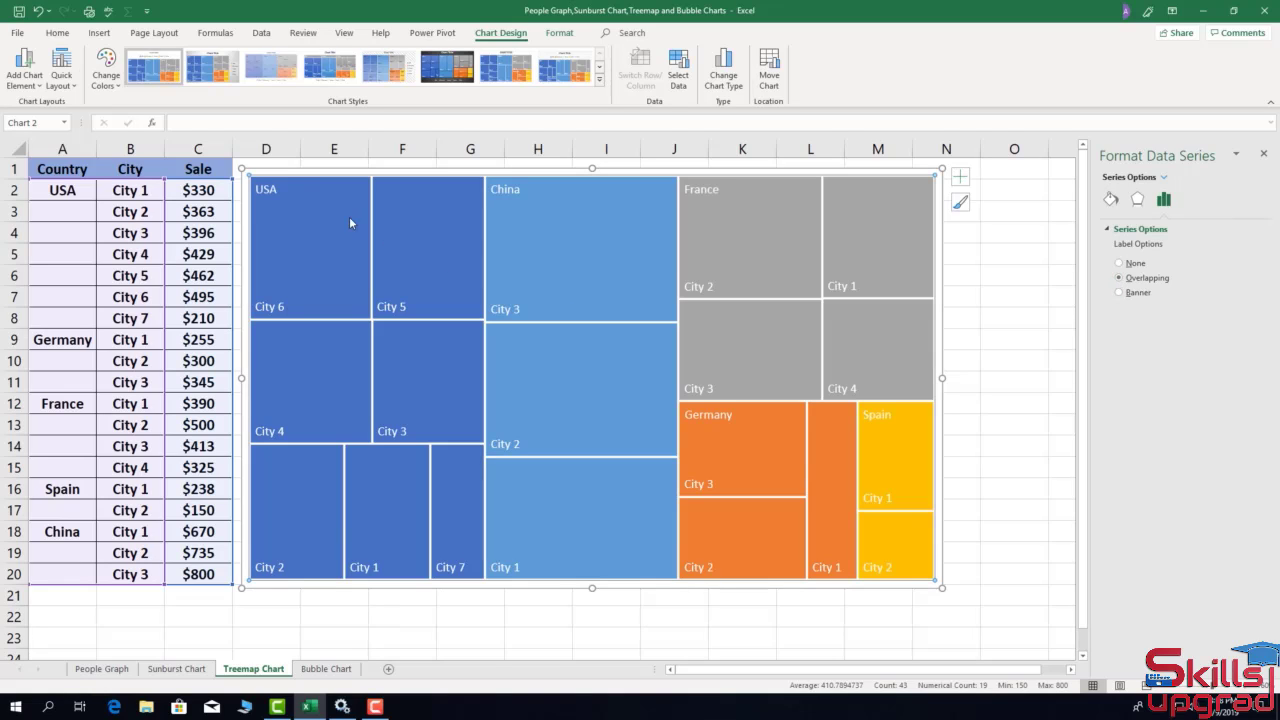
mouse_move(396, 213)
mouse_move(270, 193)
mouse_move(514, 194)
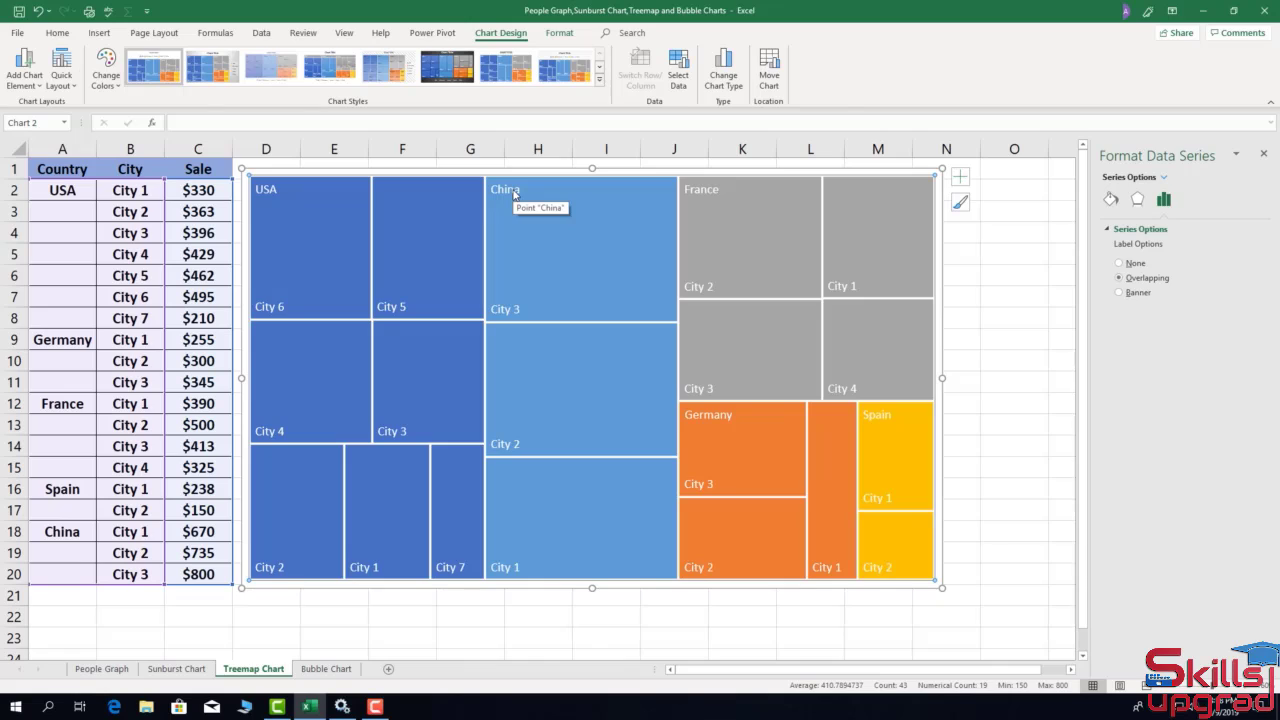
mouse_move(548, 243)
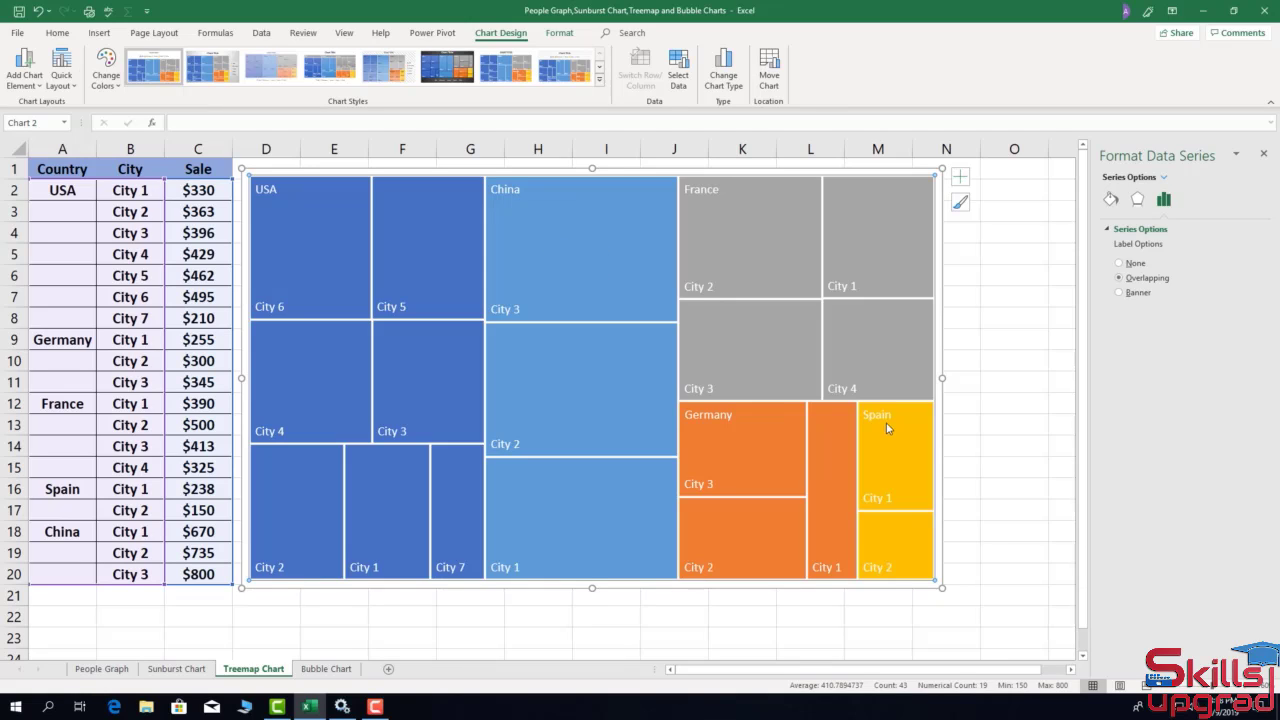
mouse_move(888, 438)
Try Banner labels for the countries again and return the label option to Overlapping.
click(1120, 293)
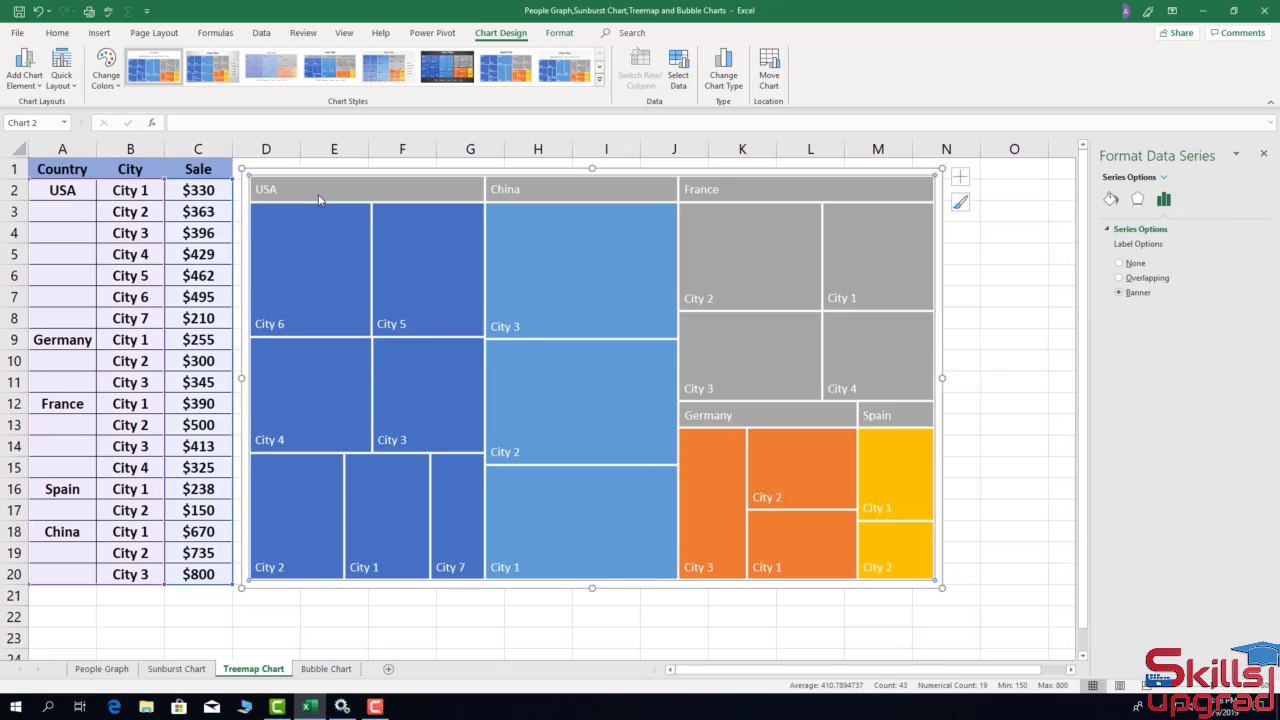
mouse_move(319, 200)
mouse_move(417, 496)
click(1119, 277)
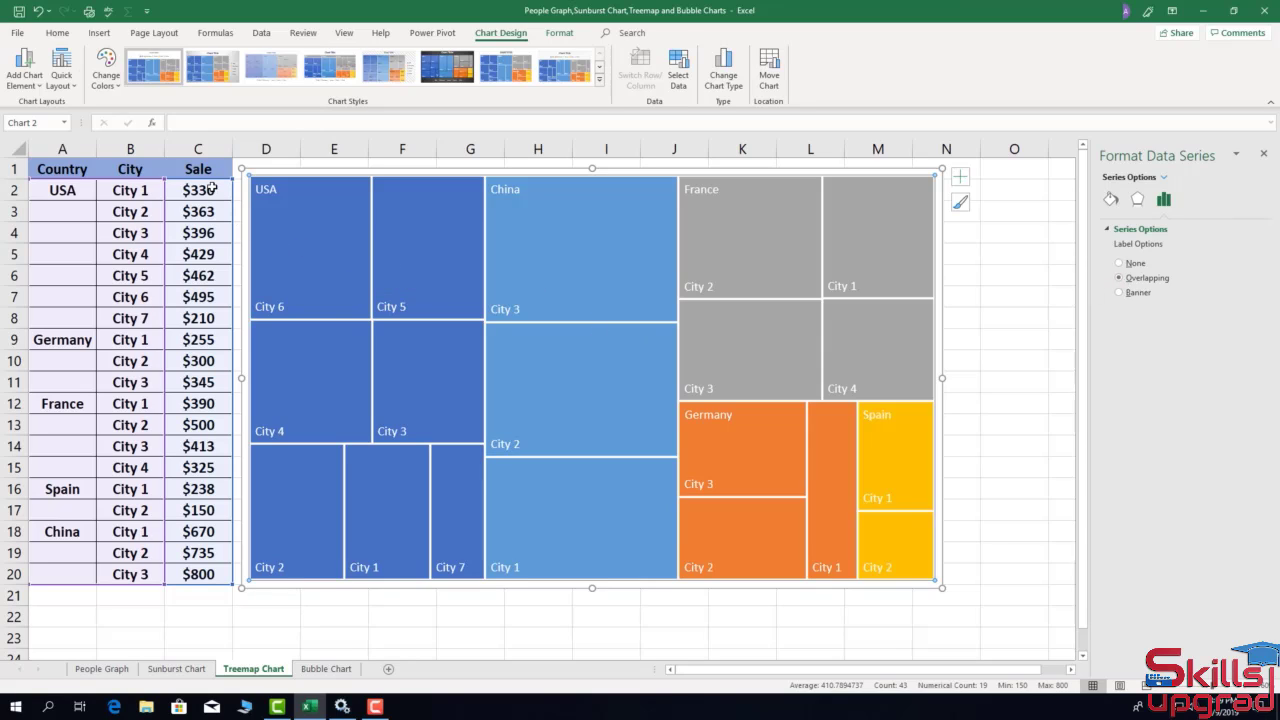
Check the sales values of USA City 6 and City 7 against the tile sizes in the treemap.
click(205, 297)
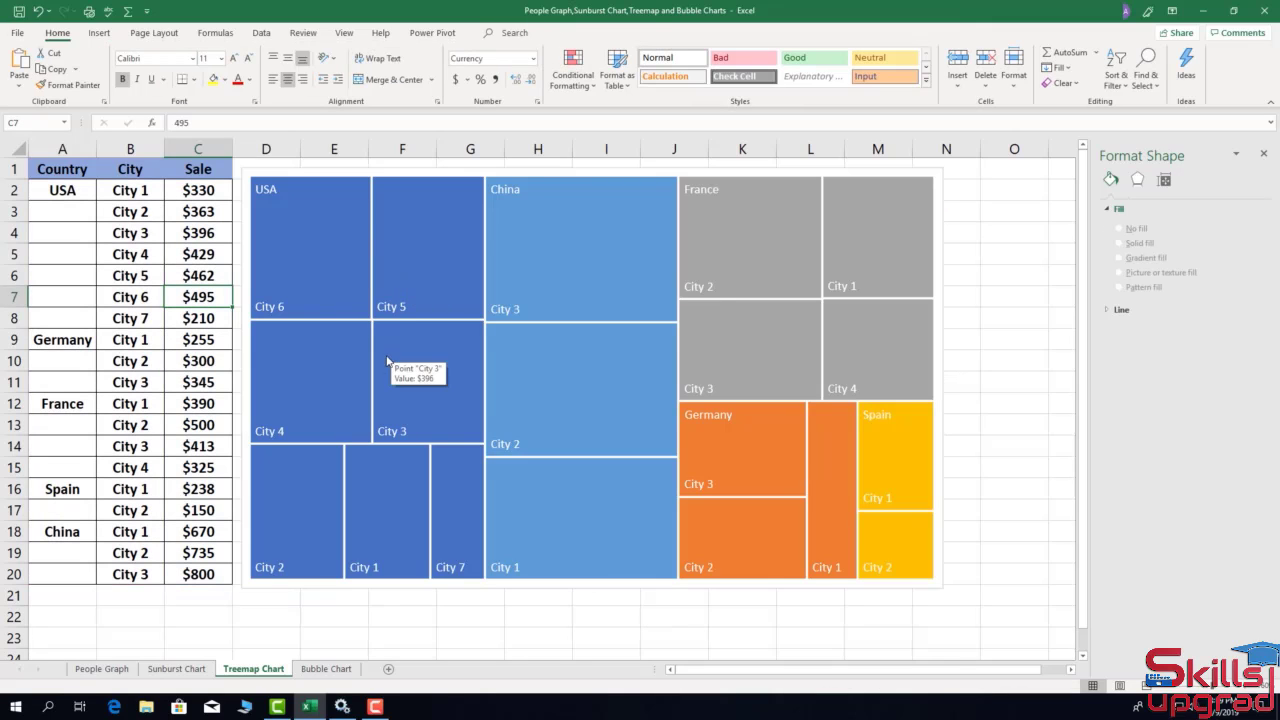
key(Down)
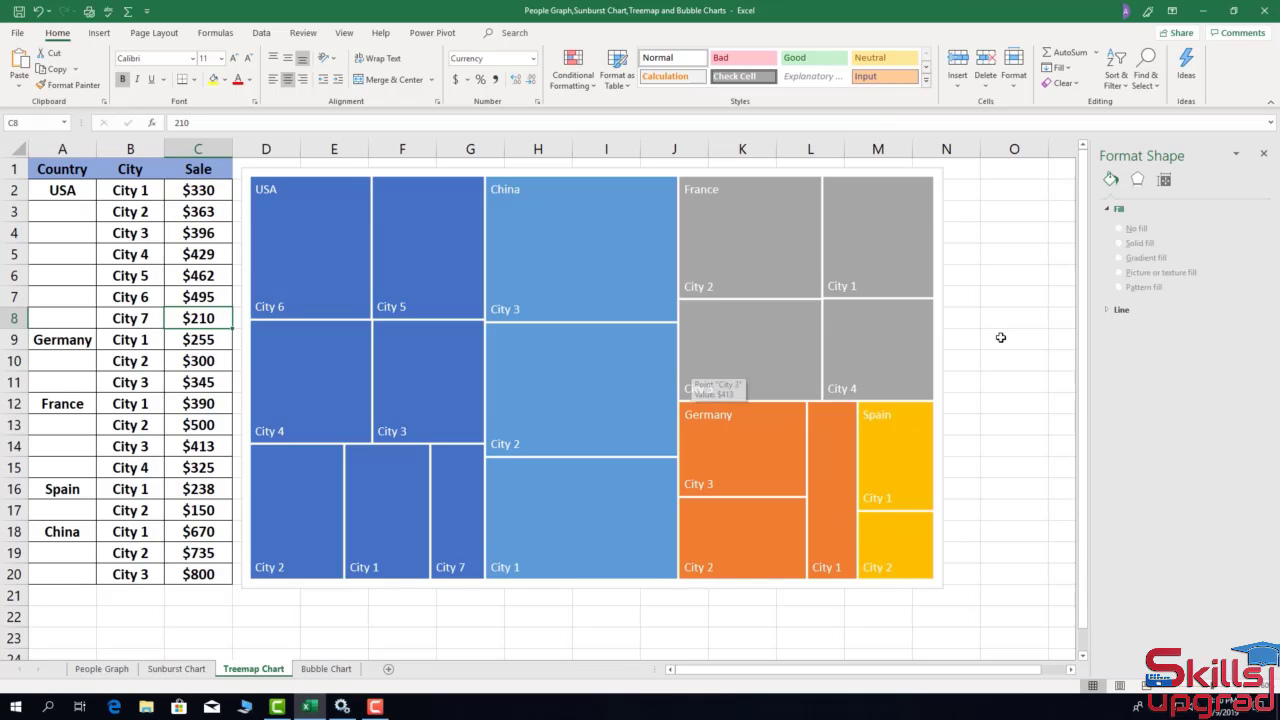
Give the treemap's whole data series a solid fill.
click(938, 228)
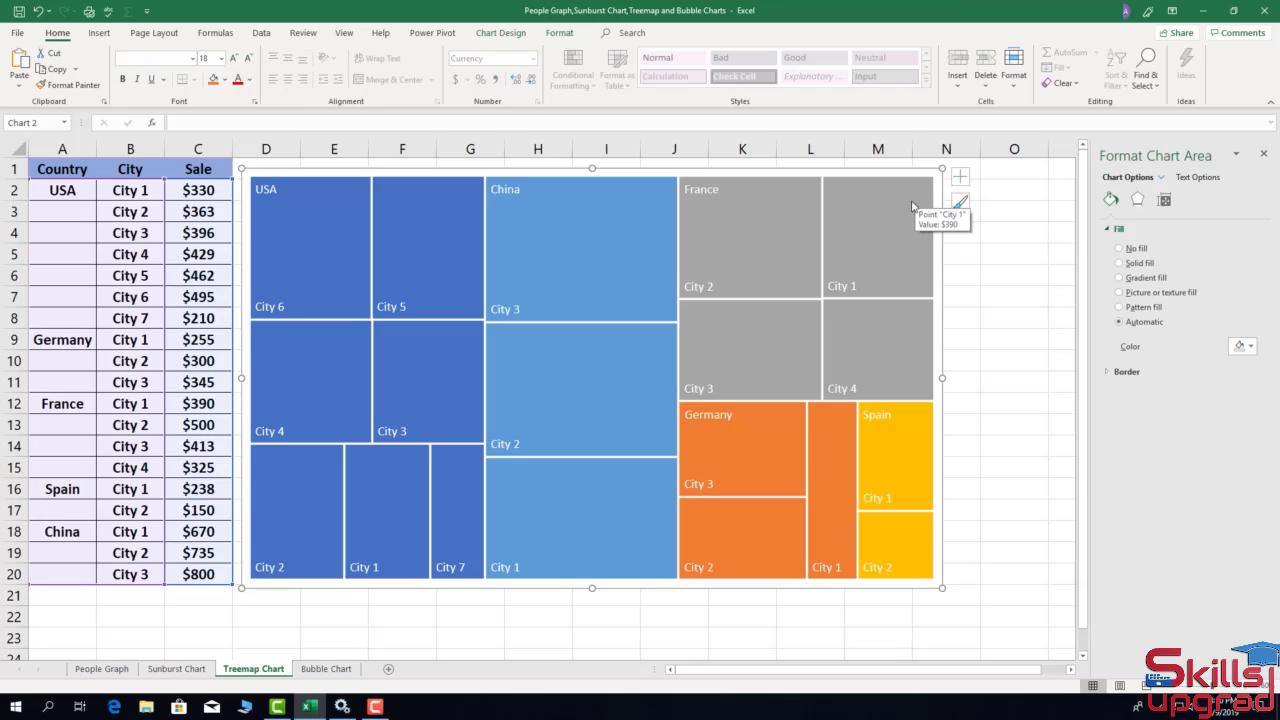
click(911, 209)
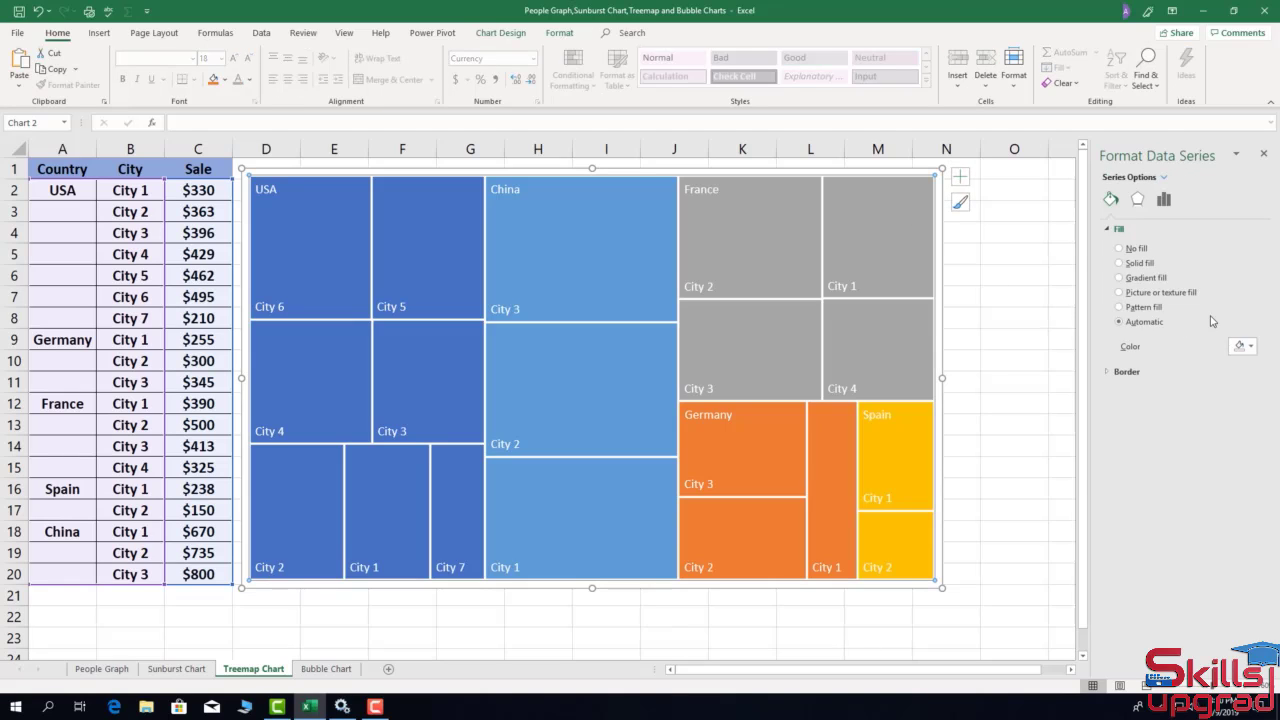
click(1118, 263)
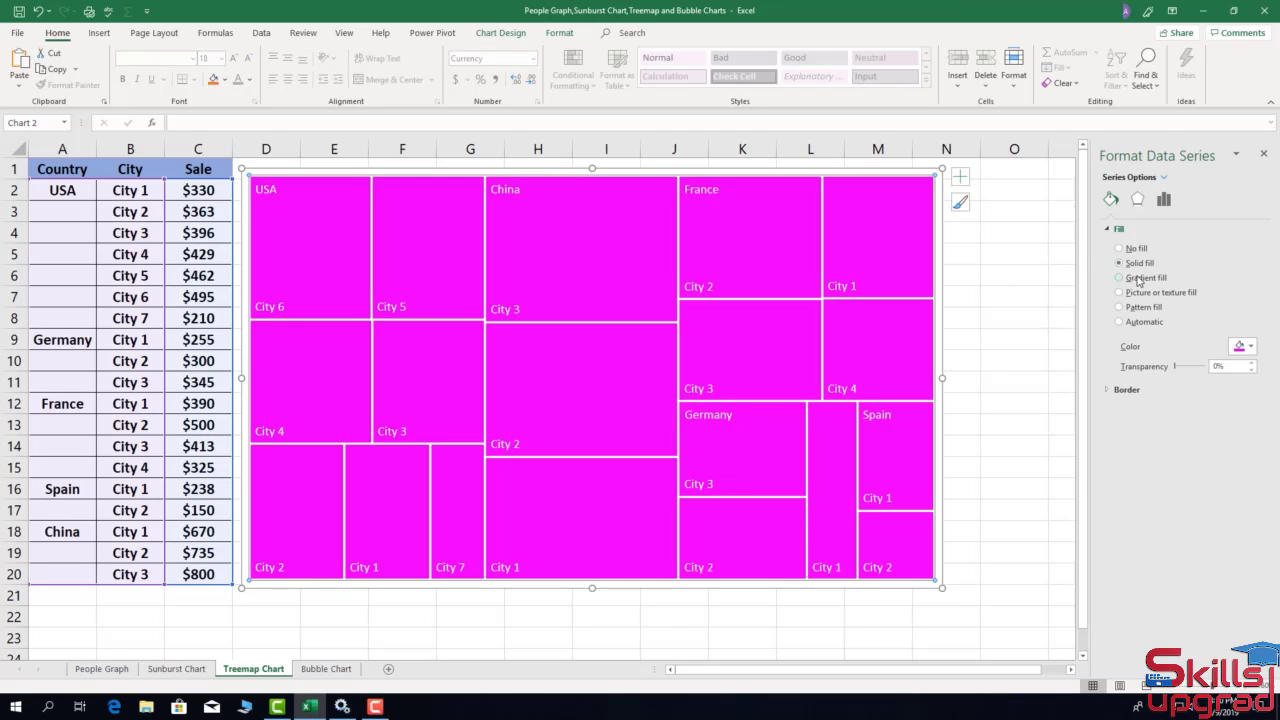
Fill the France group of the treemap with standard purple.
click(806, 230)
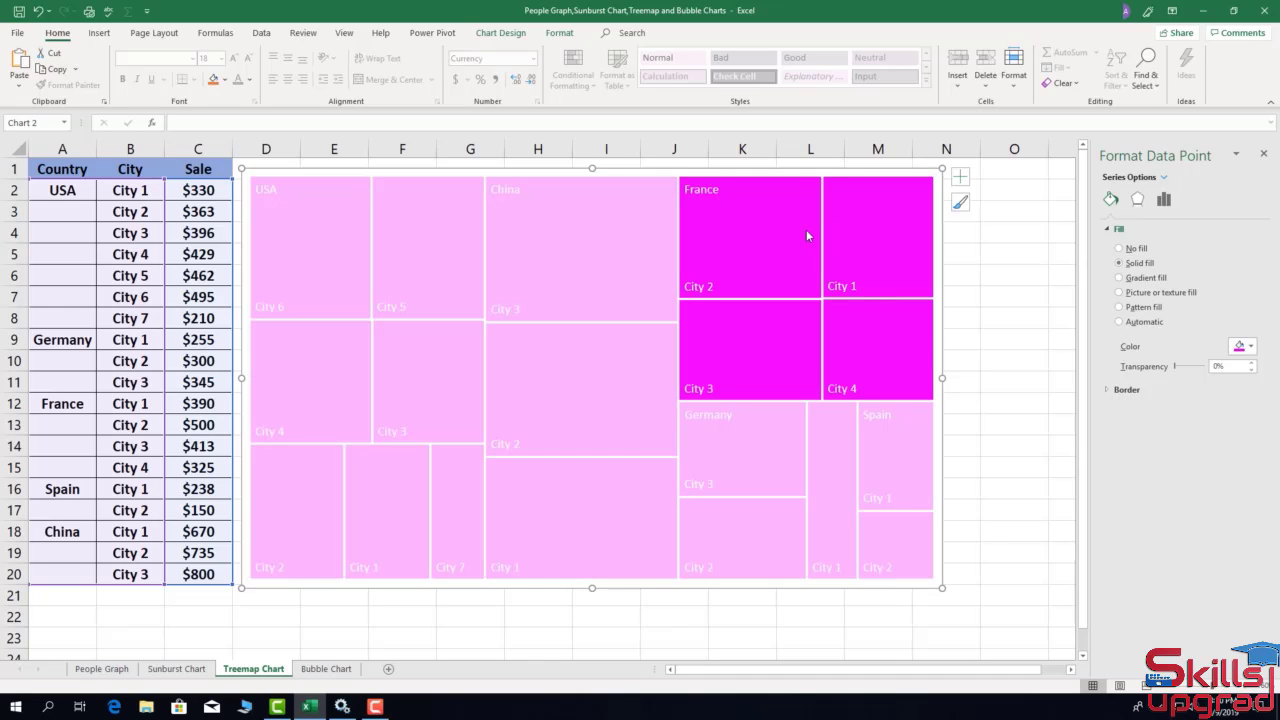
click(1241, 346)
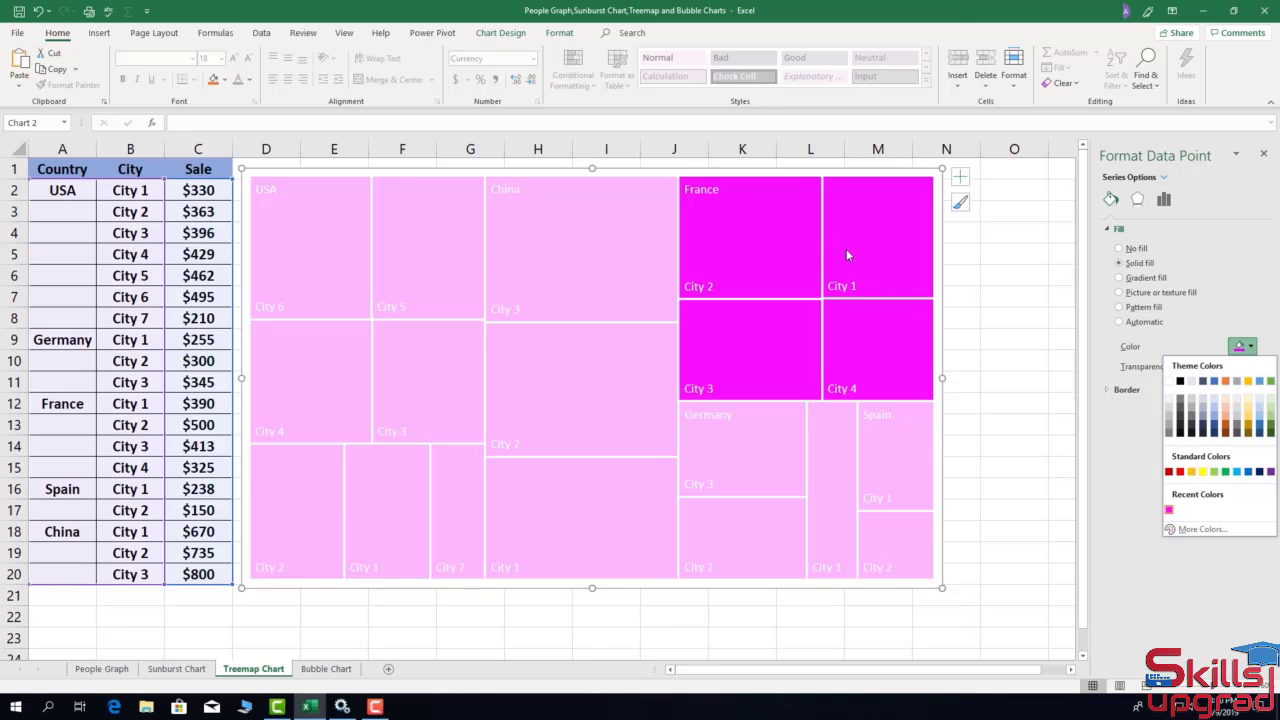
click(1270, 471)
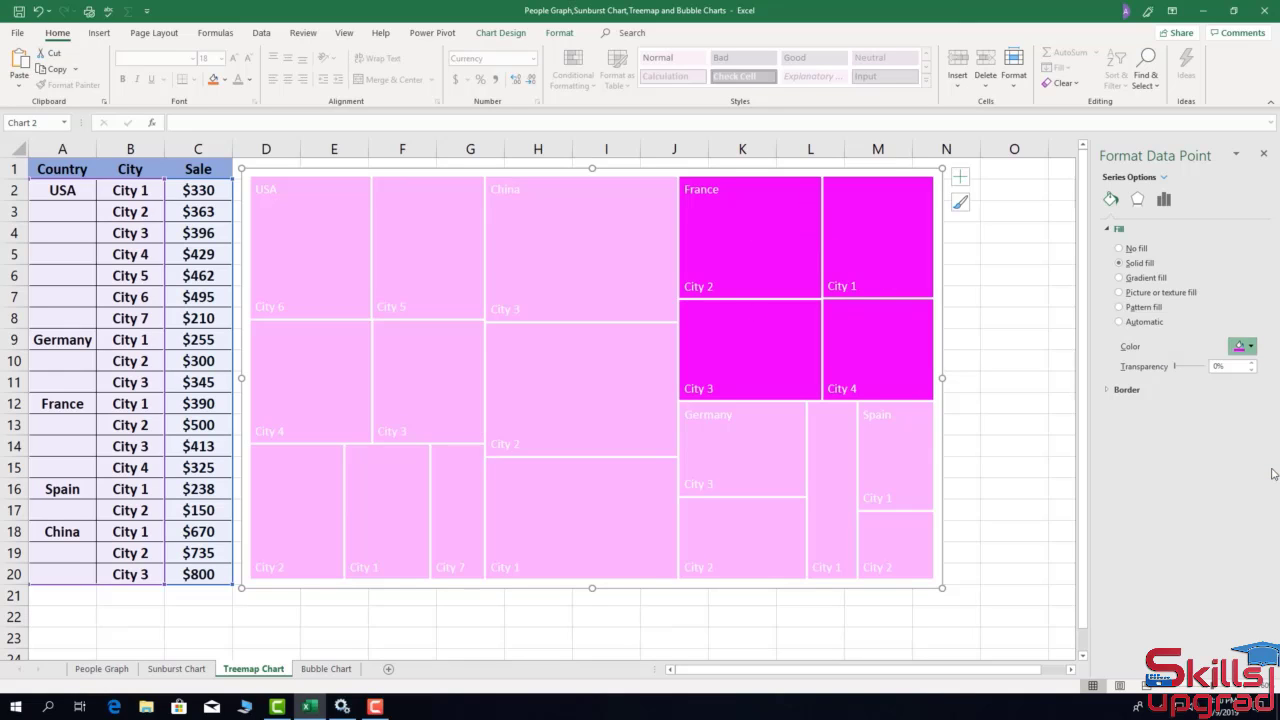
Fill the Spain group of the treemap with the green theme colour.
click(738, 440)
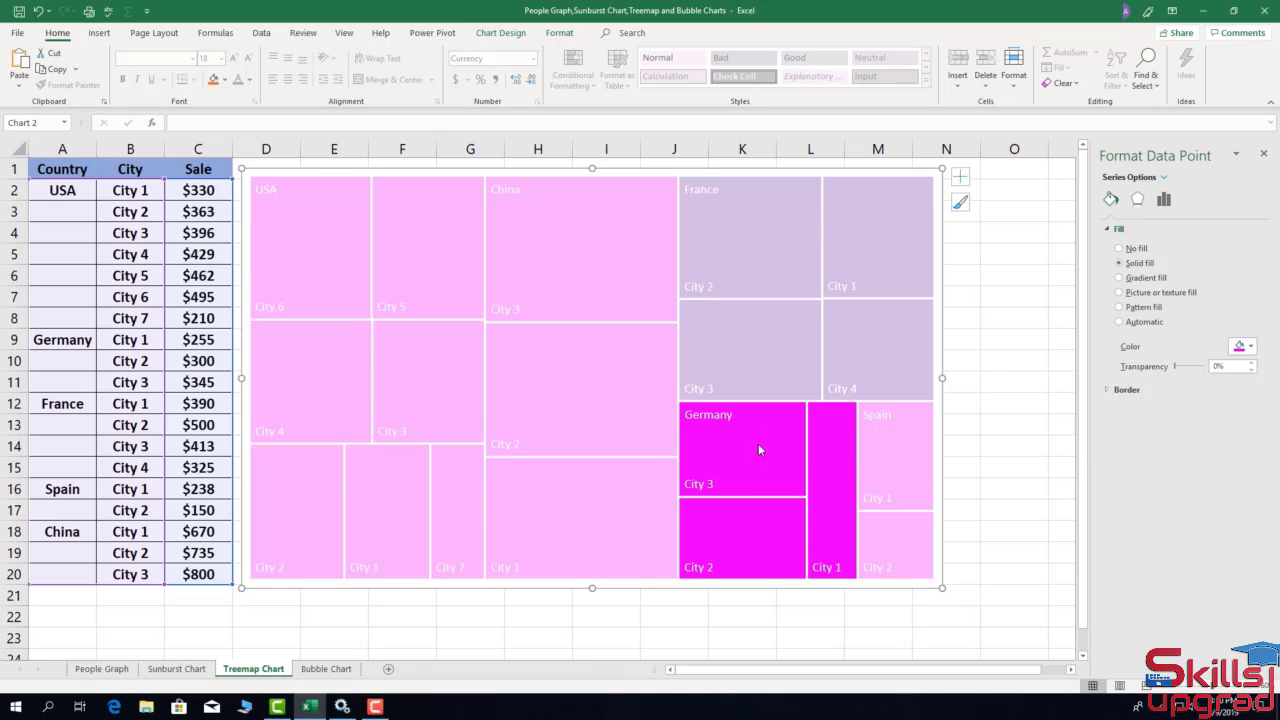
click(900, 452)
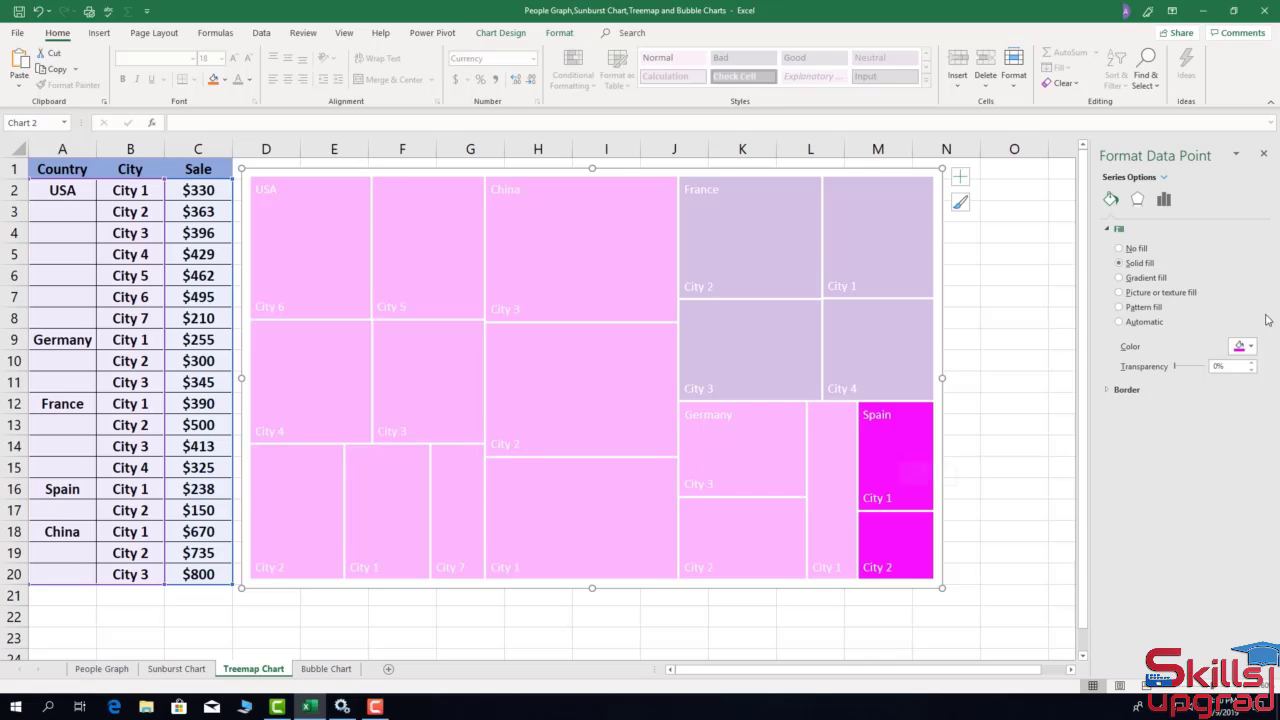
click(1251, 346)
click(1272, 386)
Fill the China group of the treemap with the theme colour Orange, Accent 2.
click(533, 220)
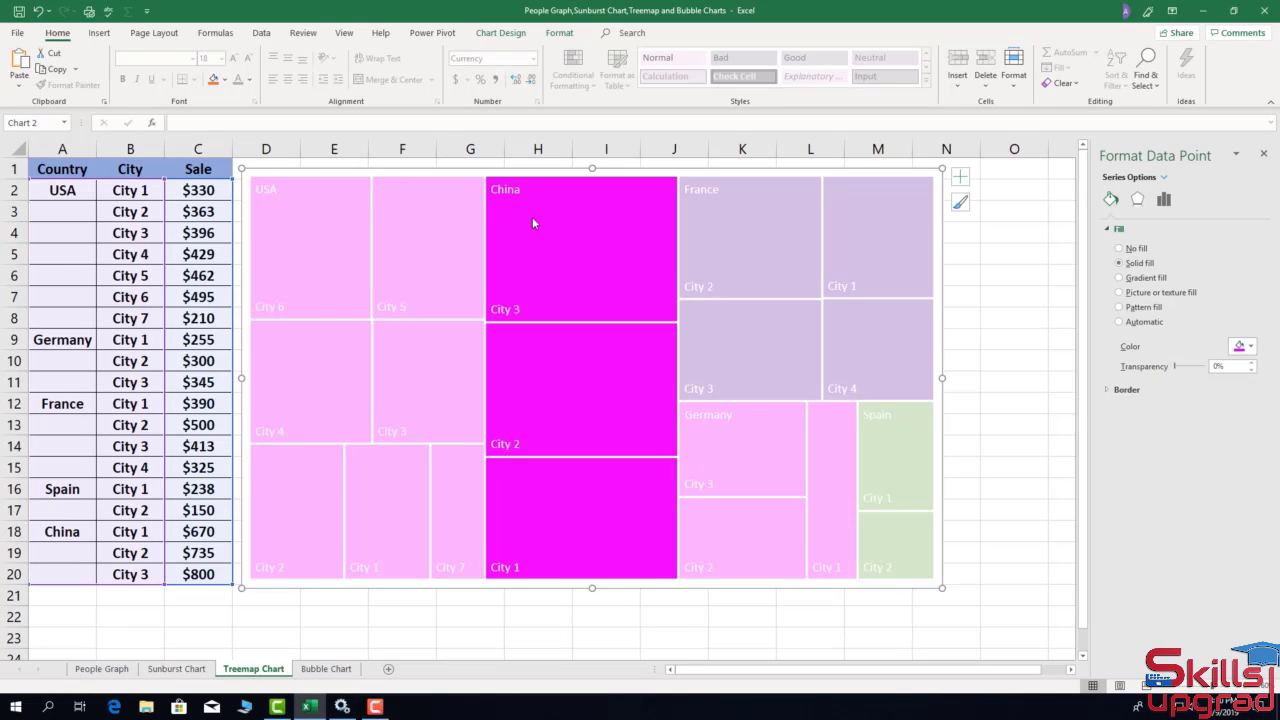
click(1251, 346)
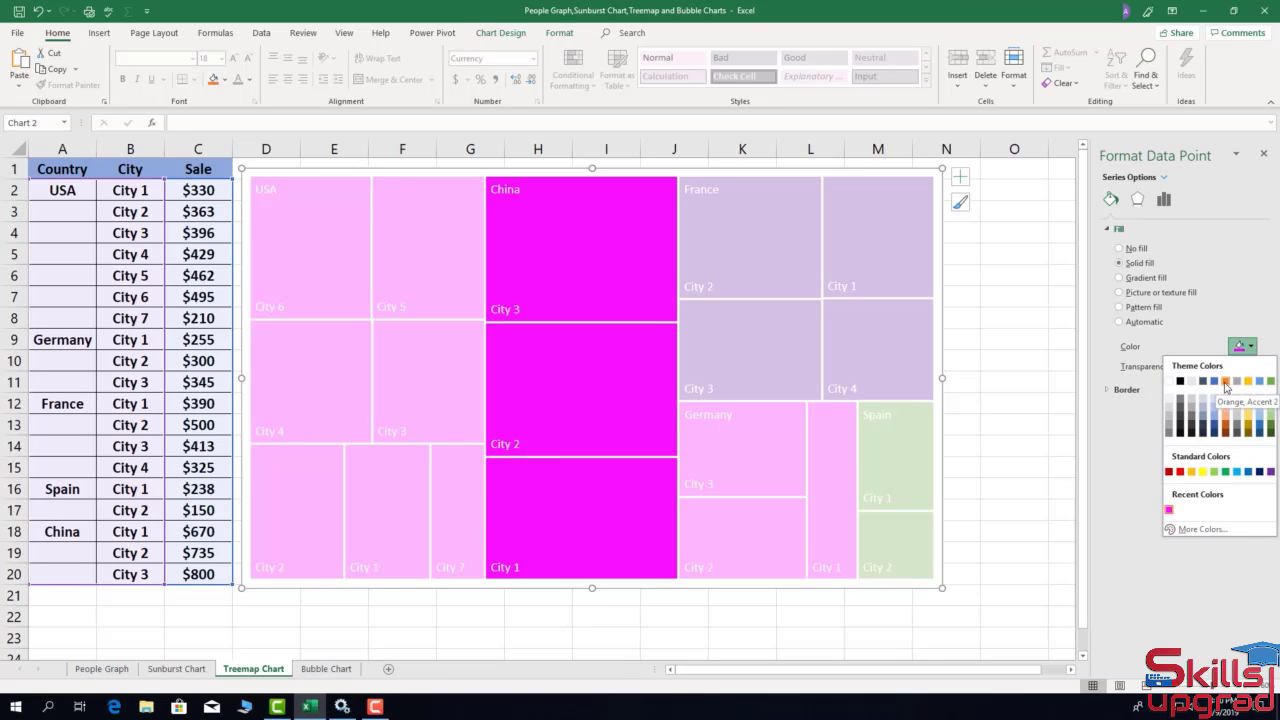
click(1225, 382)
Try the gold theme colour on the treemap's USA group, replace it with standard green, and deselect the chart.
click(334, 235)
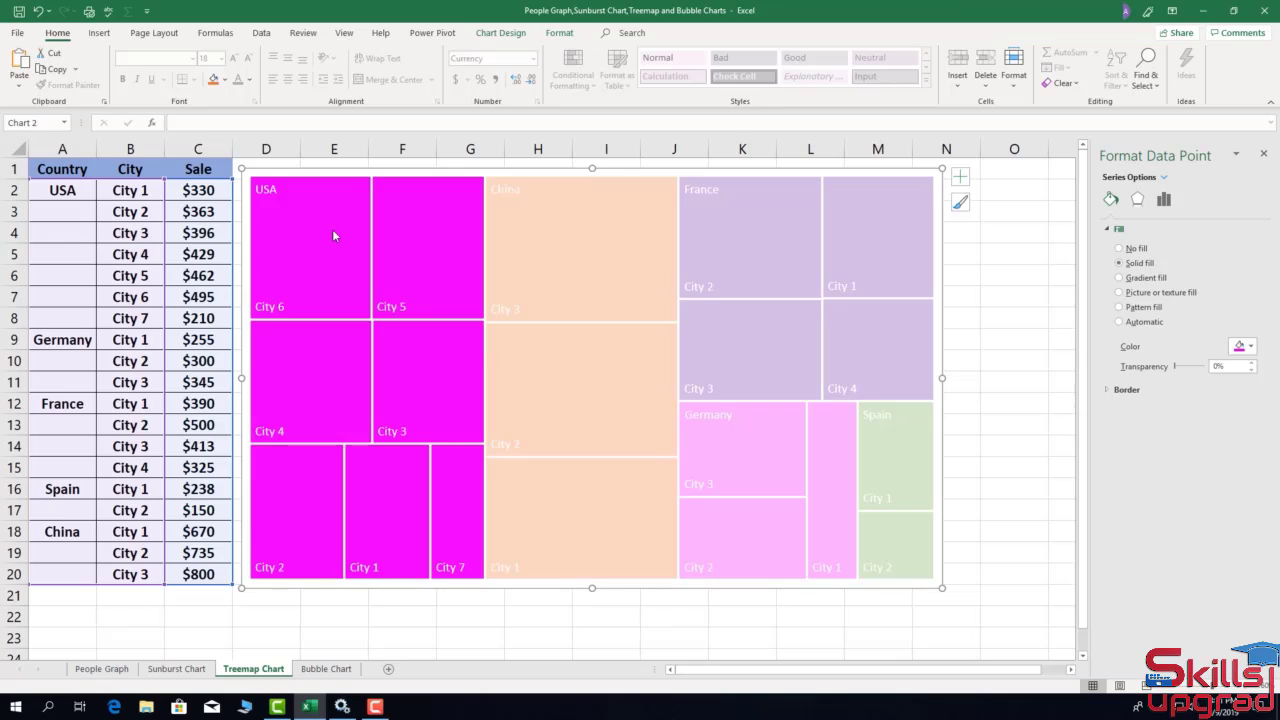
click(1251, 346)
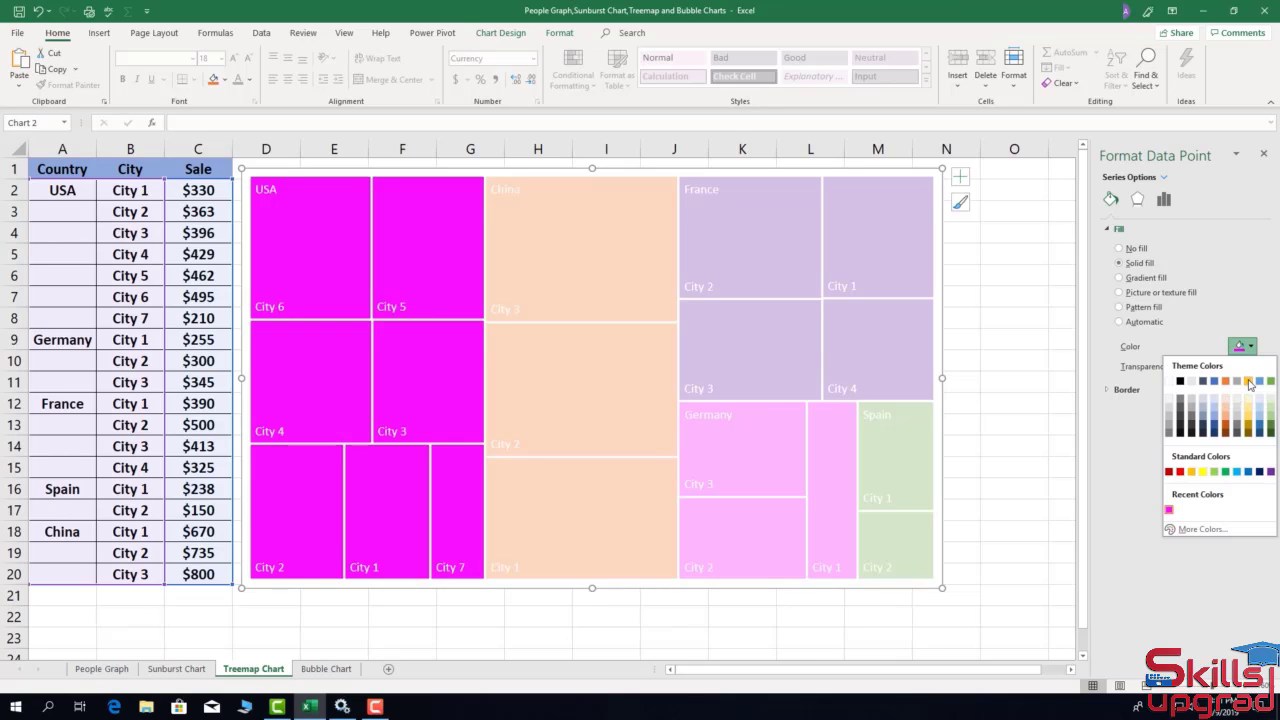
click(1248, 382)
click(1251, 346)
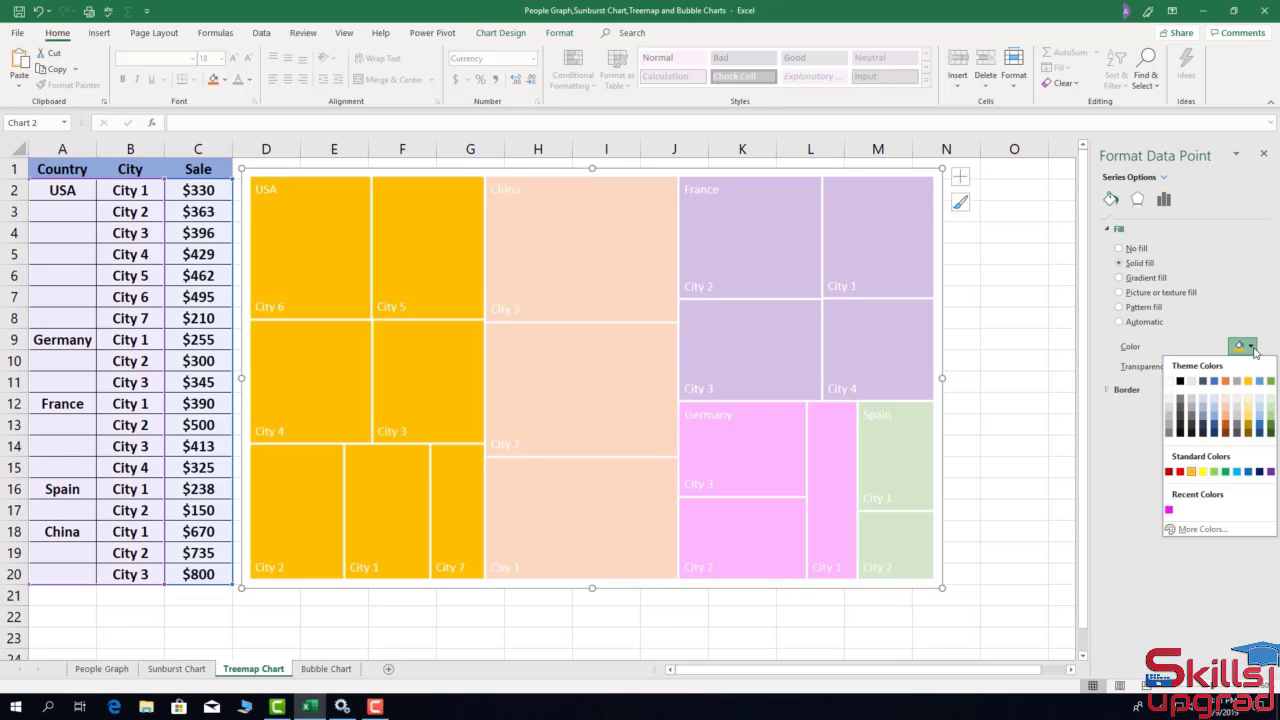
click(1225, 471)
click(972, 272)
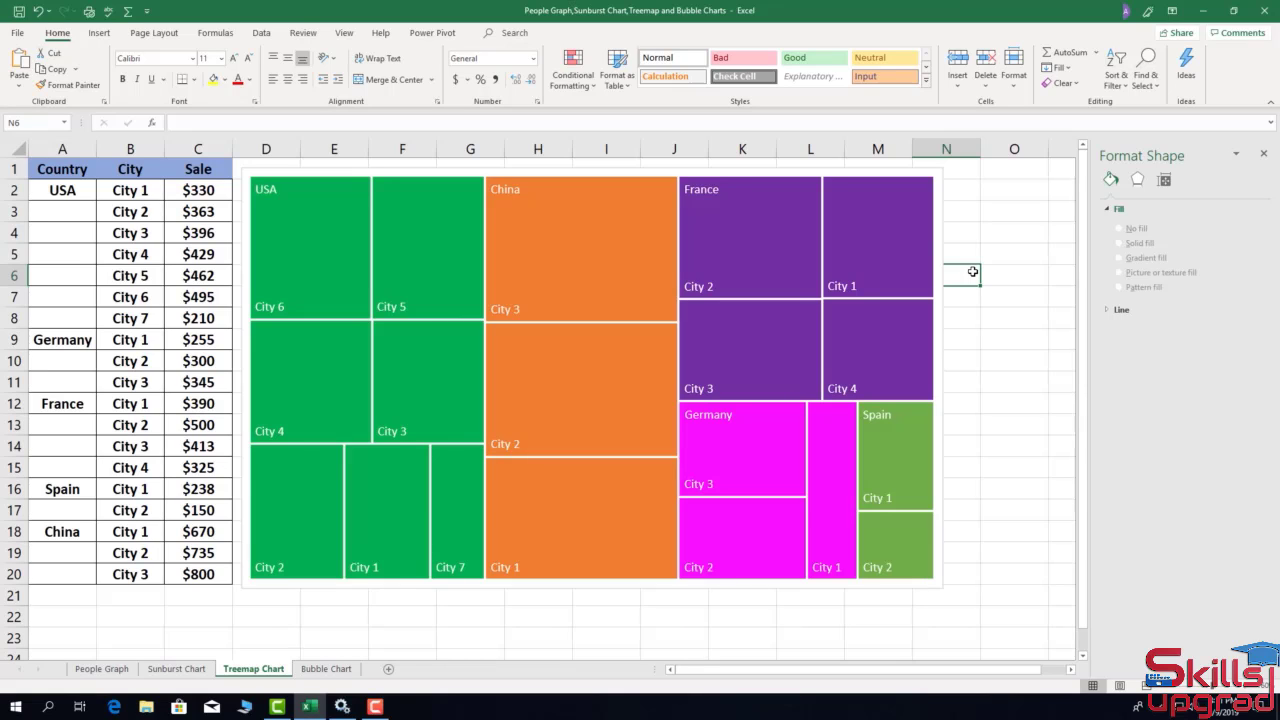
Review the hierarchy chart types available for insertion and close the list without choosing one.
click(99, 32)
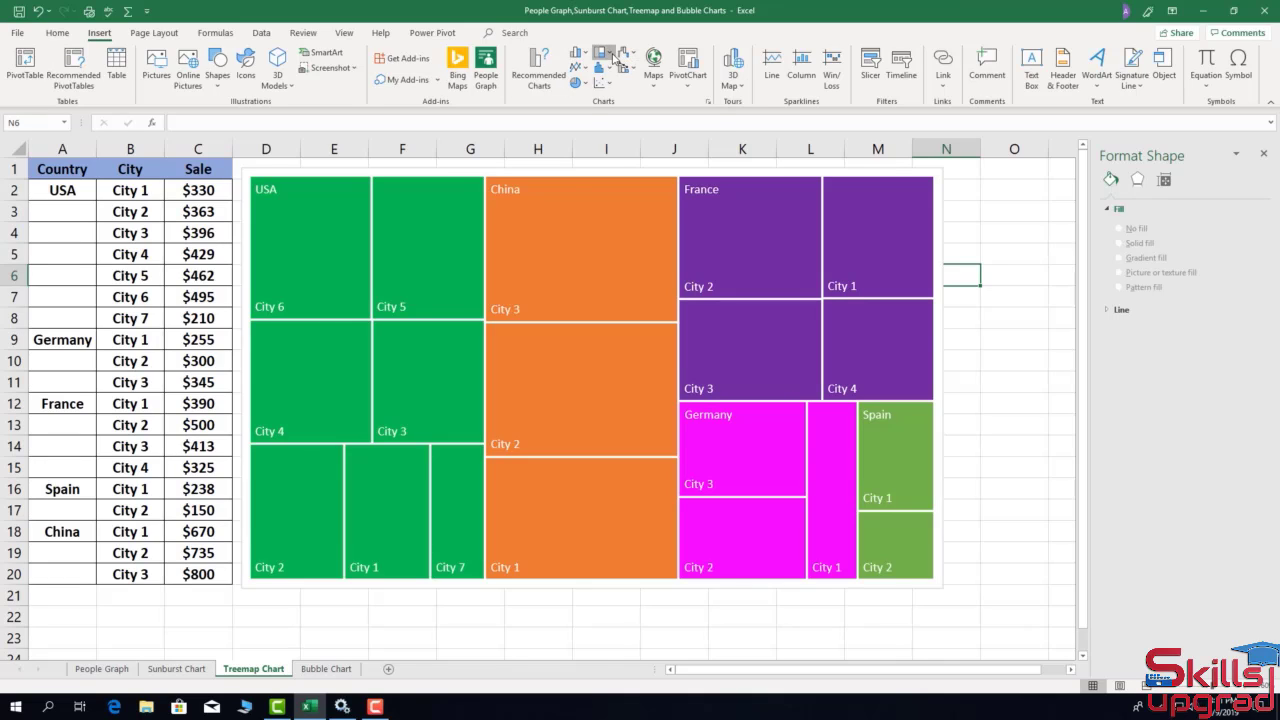
click(610, 55)
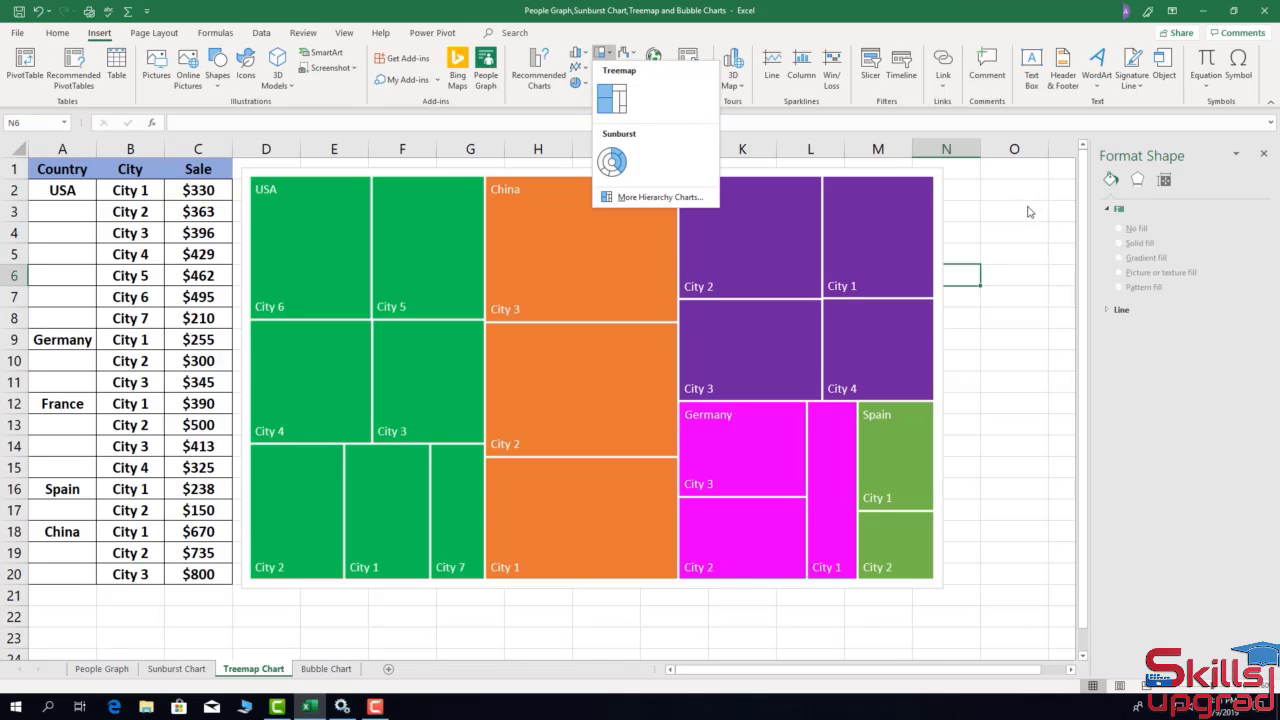
click(1030, 212)
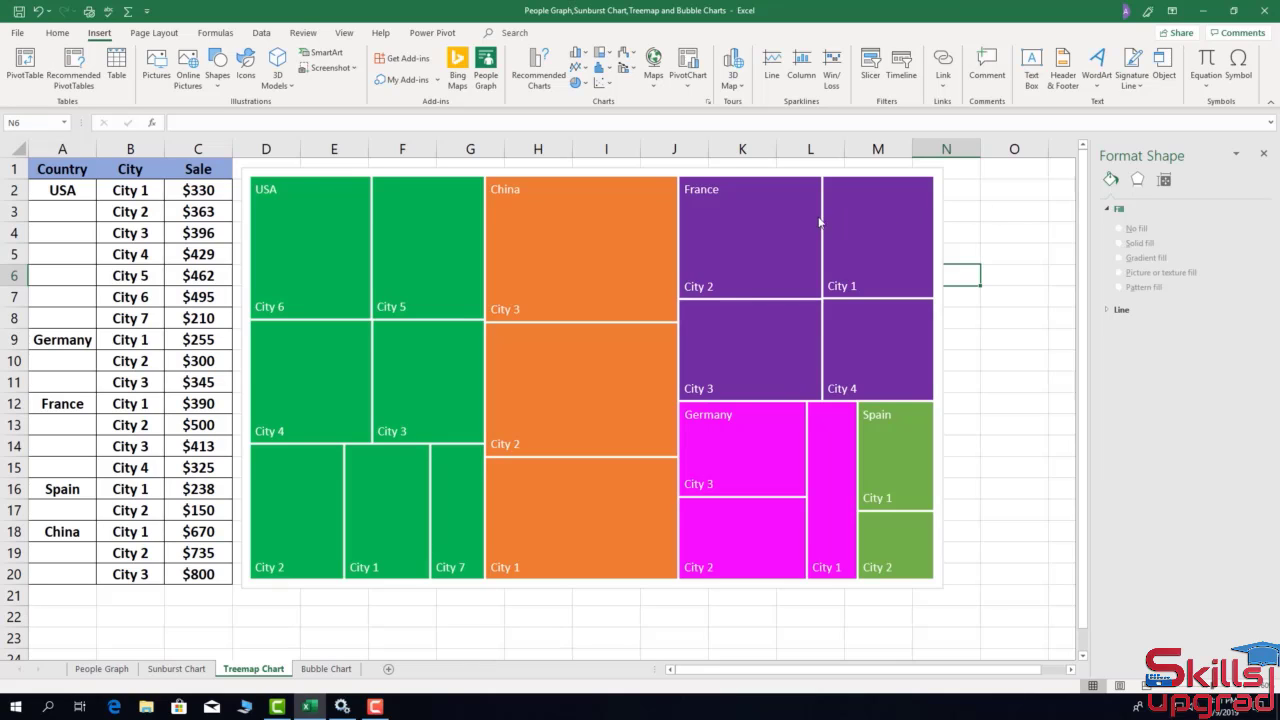
Turn the treemap's data labels off and back on.
click(908, 219)
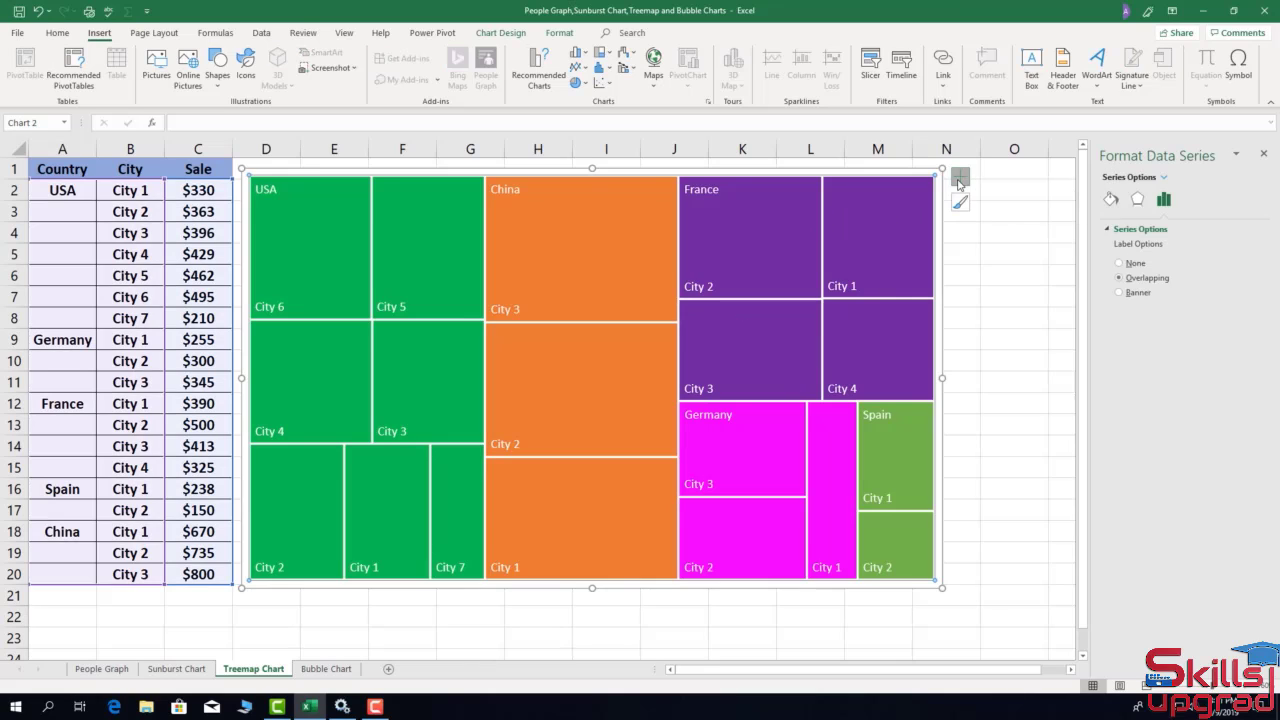
click(958, 181)
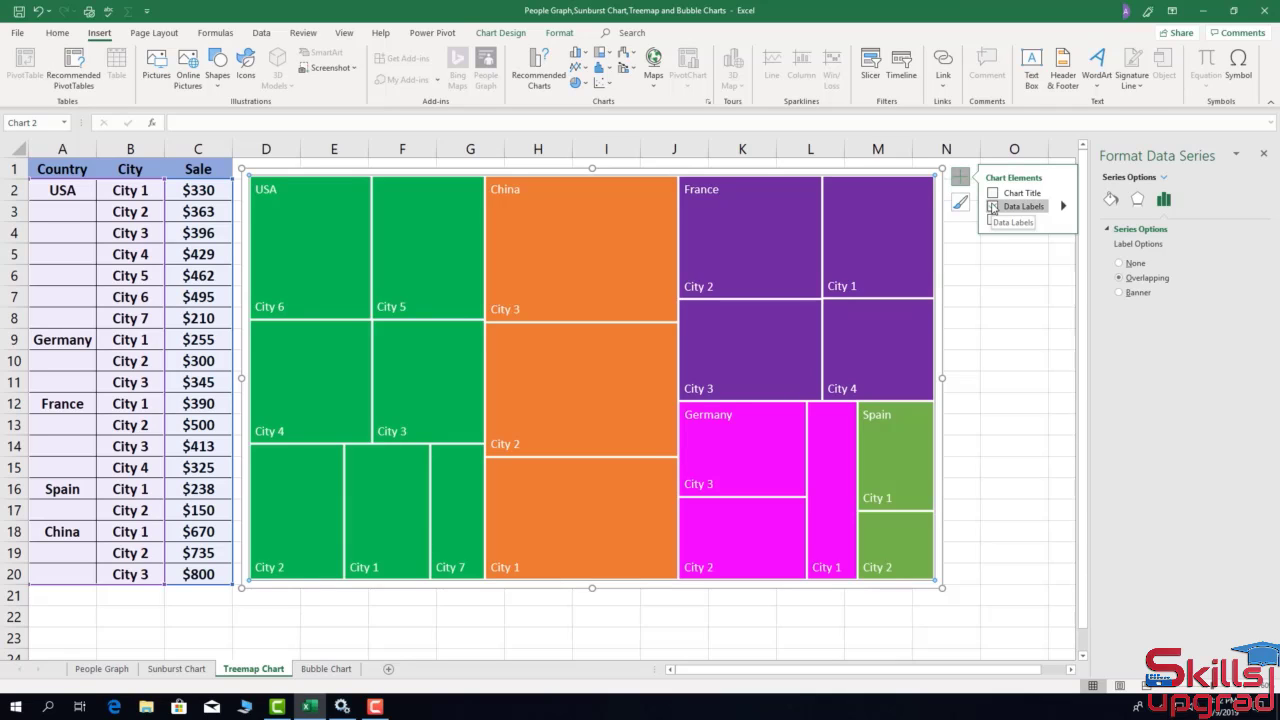
click(992, 206)
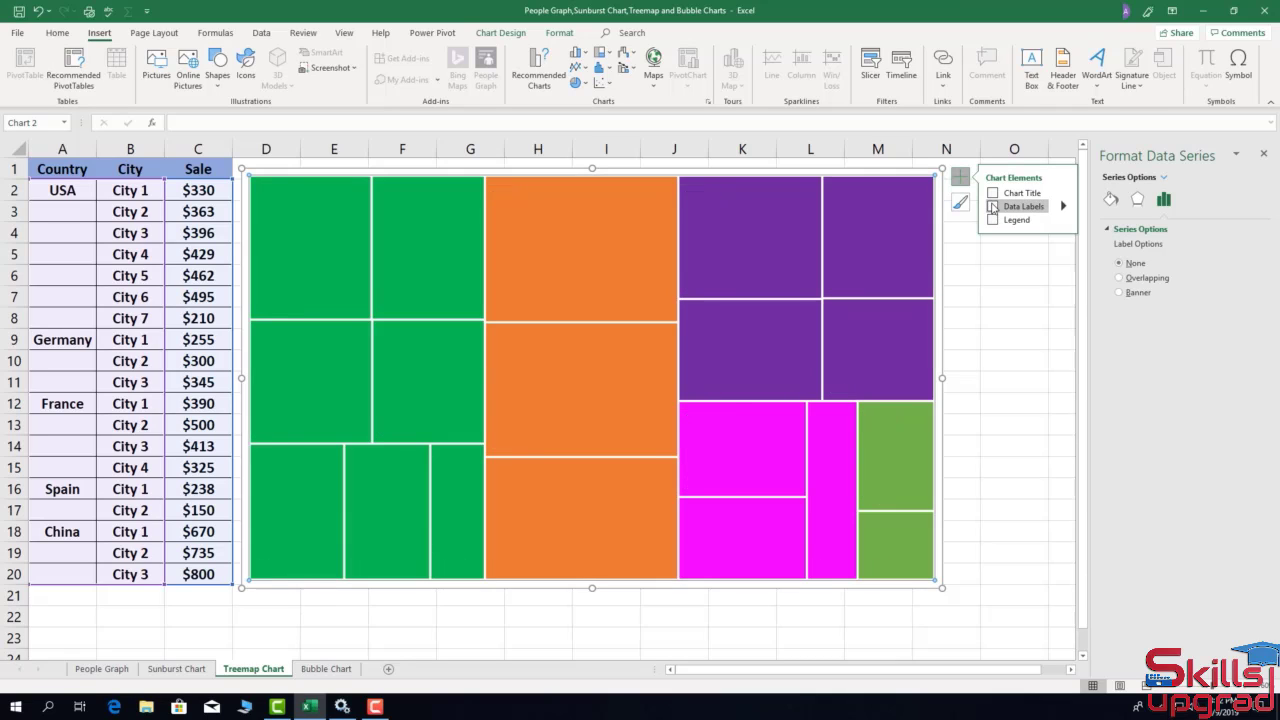
click(992, 206)
Preview the chart styles and quick layouts available for the treemap without applying any, and deselect the chart.
click(512, 34)
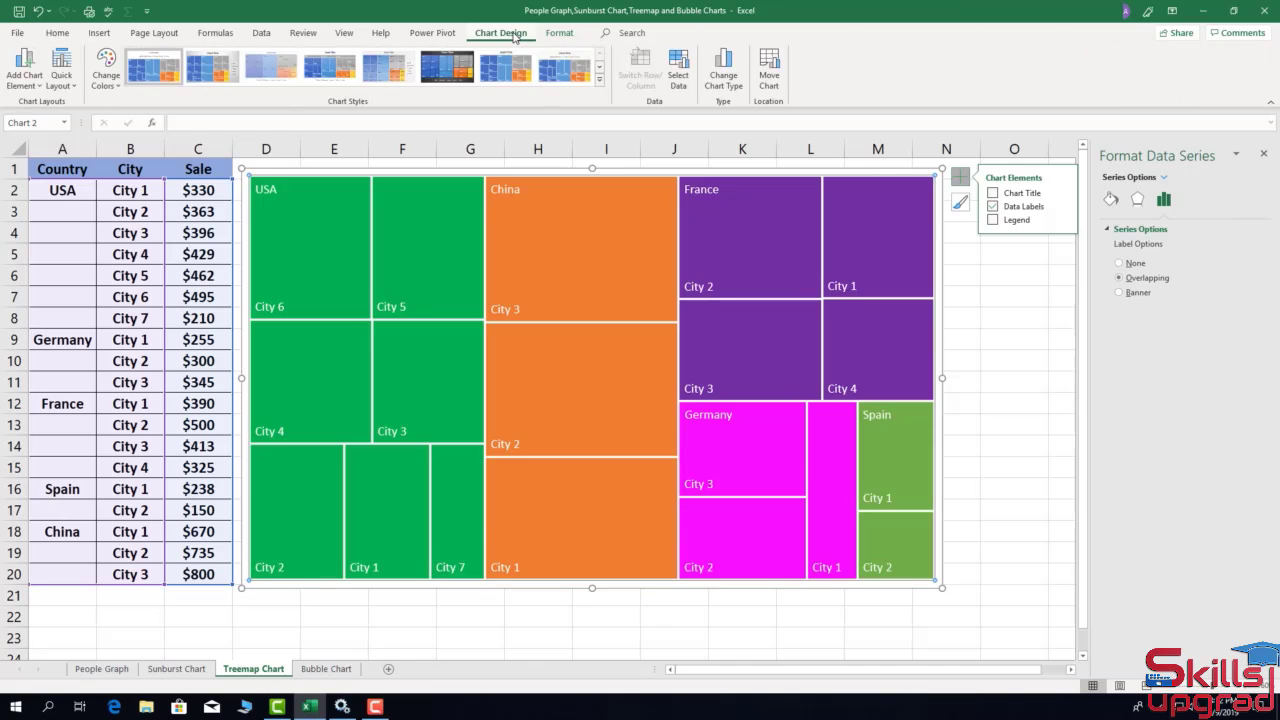
click(505, 72)
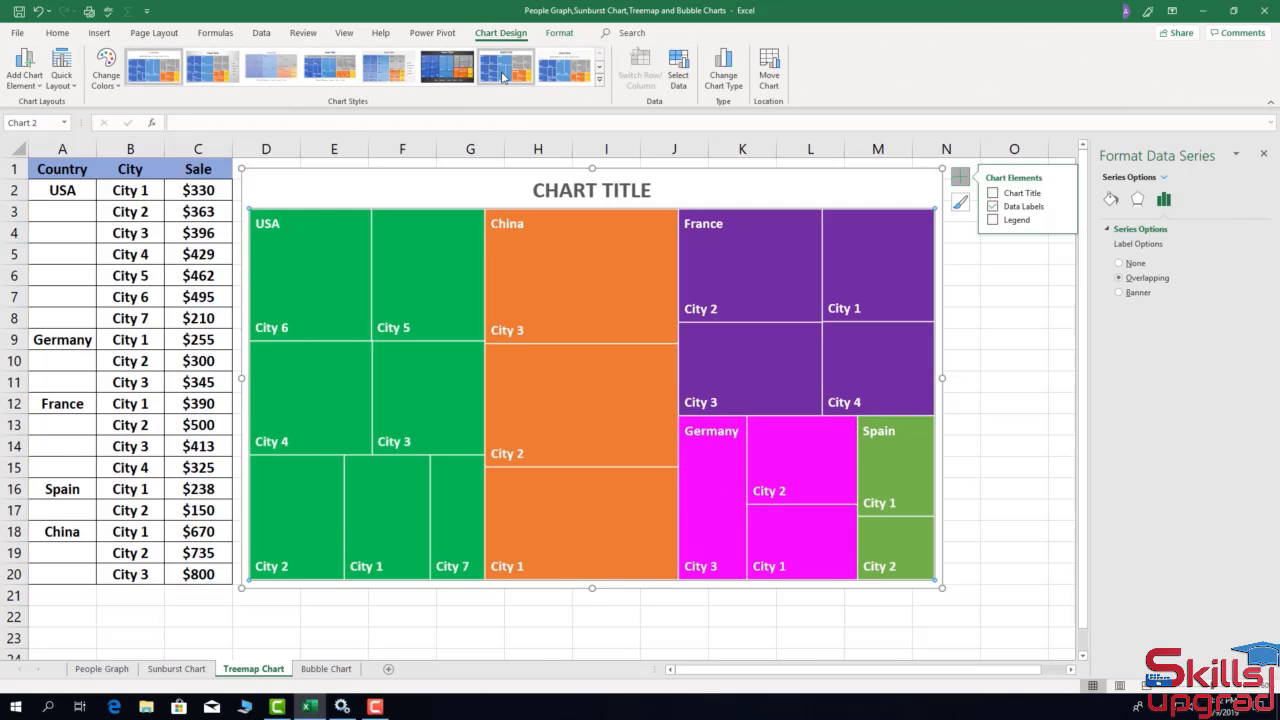
click(599, 87)
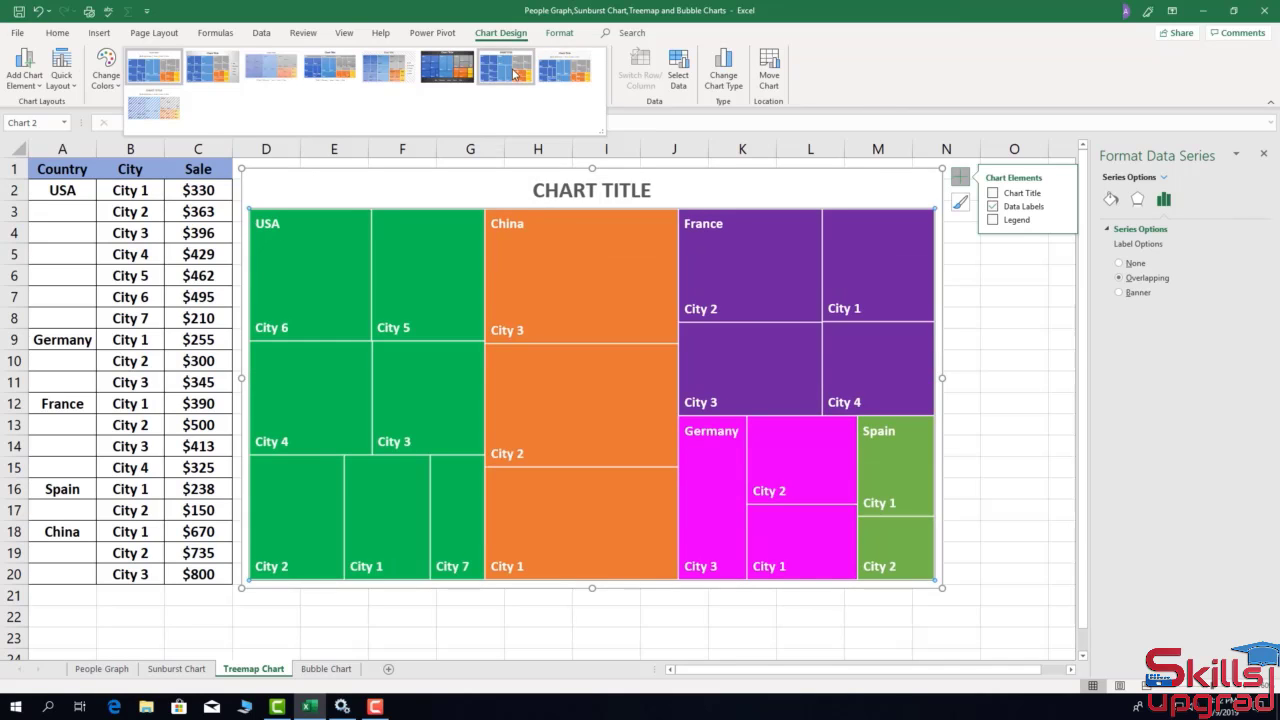
click(75, 91)
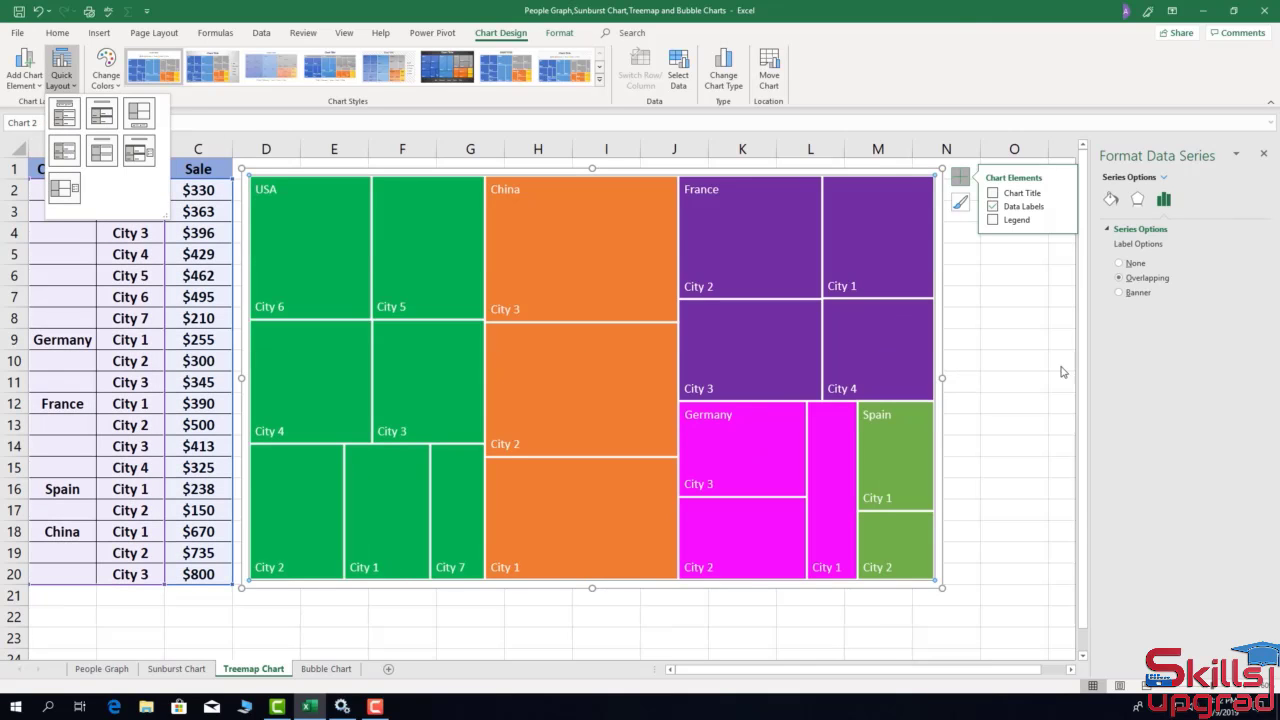
click(1061, 358)
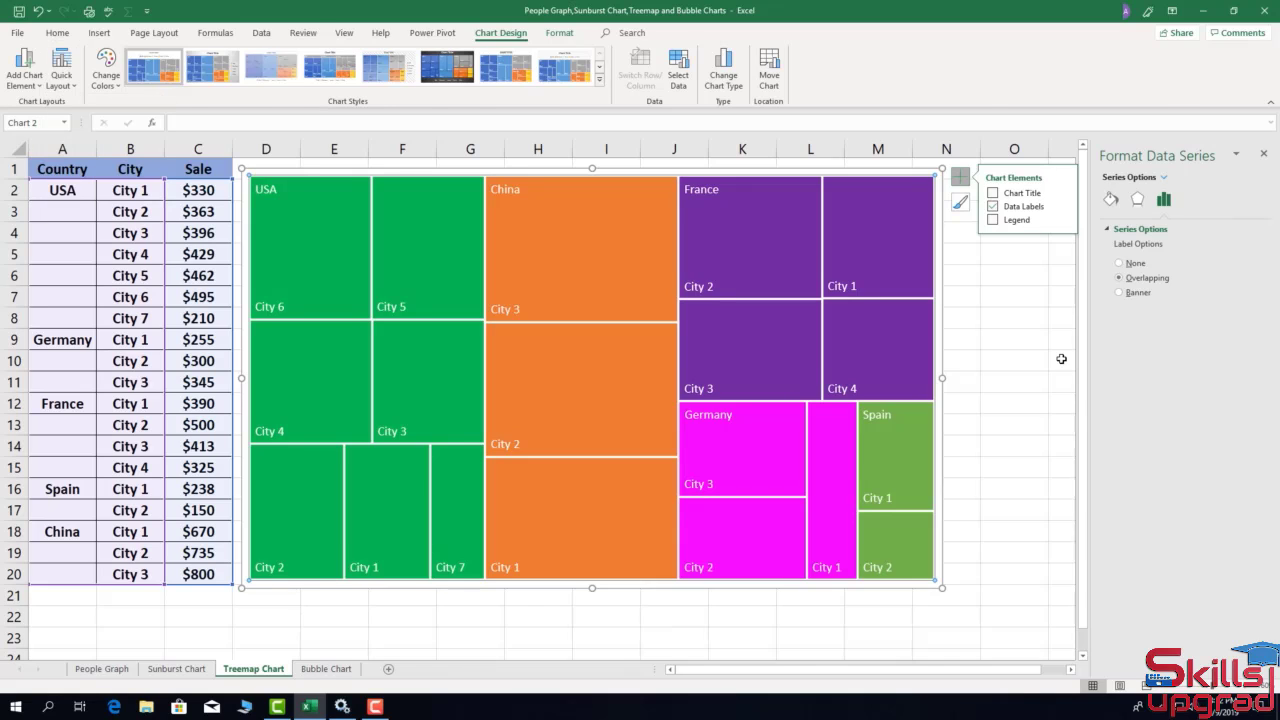
click(1018, 340)
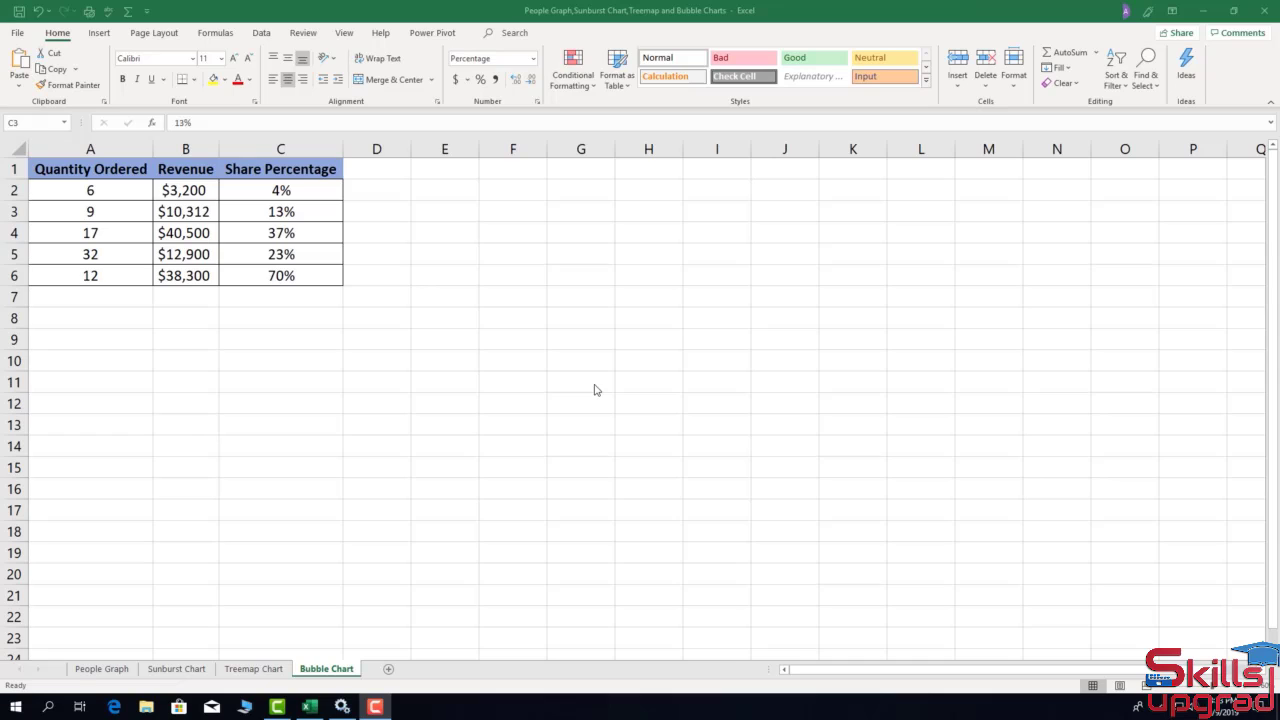
Insert a two-dimensional Bubble chart from A2:C6 on the Bubble Chart sheet and move it directly beside the data table.
click(581, 317)
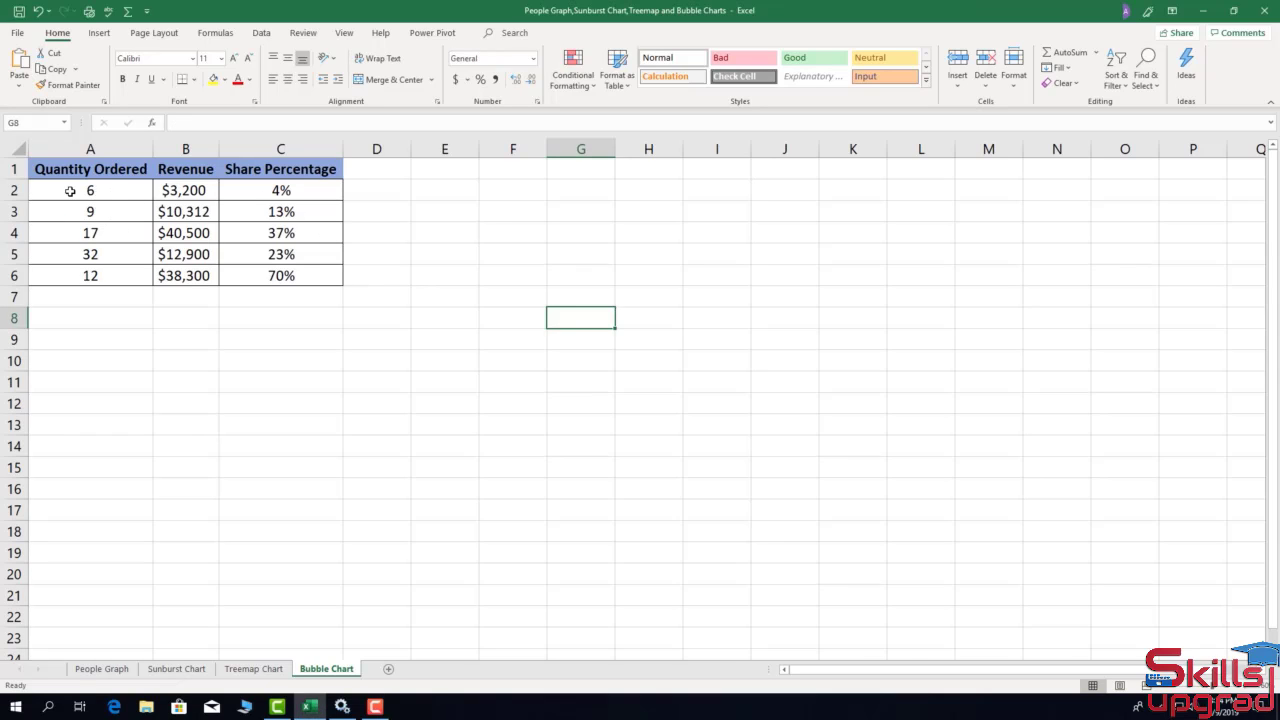
drag(70, 191, 298, 277)
click(98, 33)
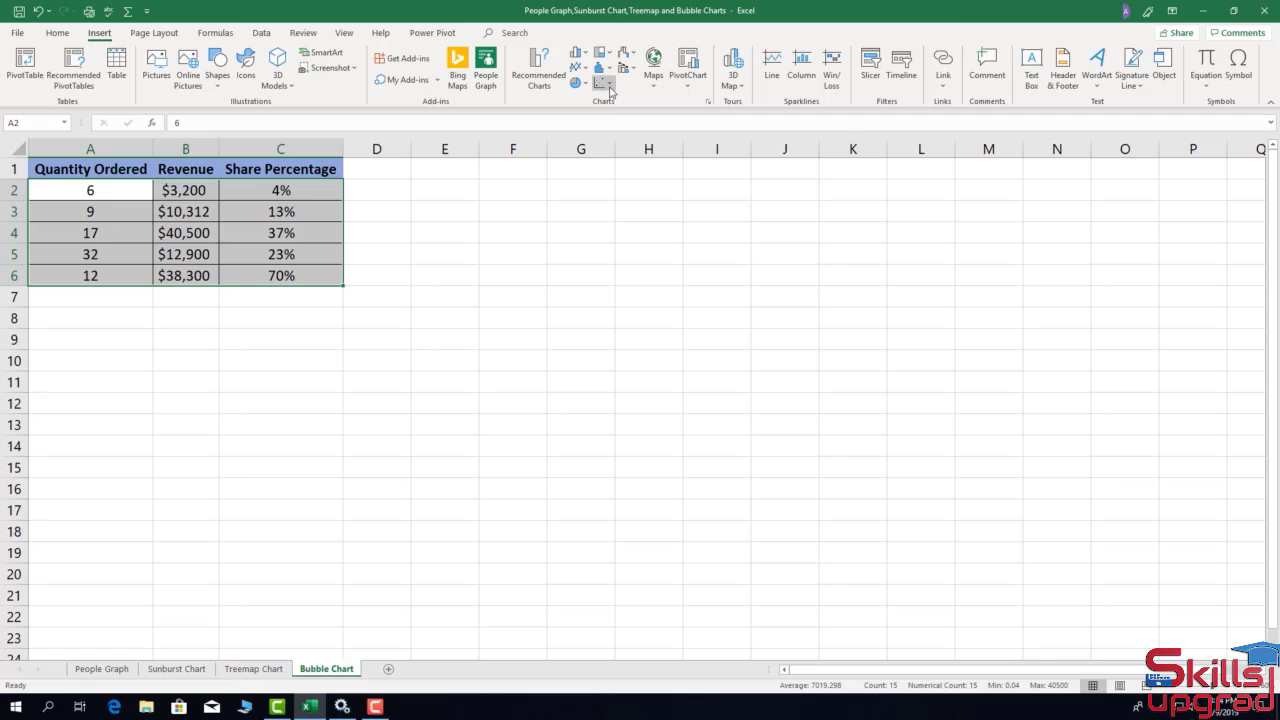
click(601, 83)
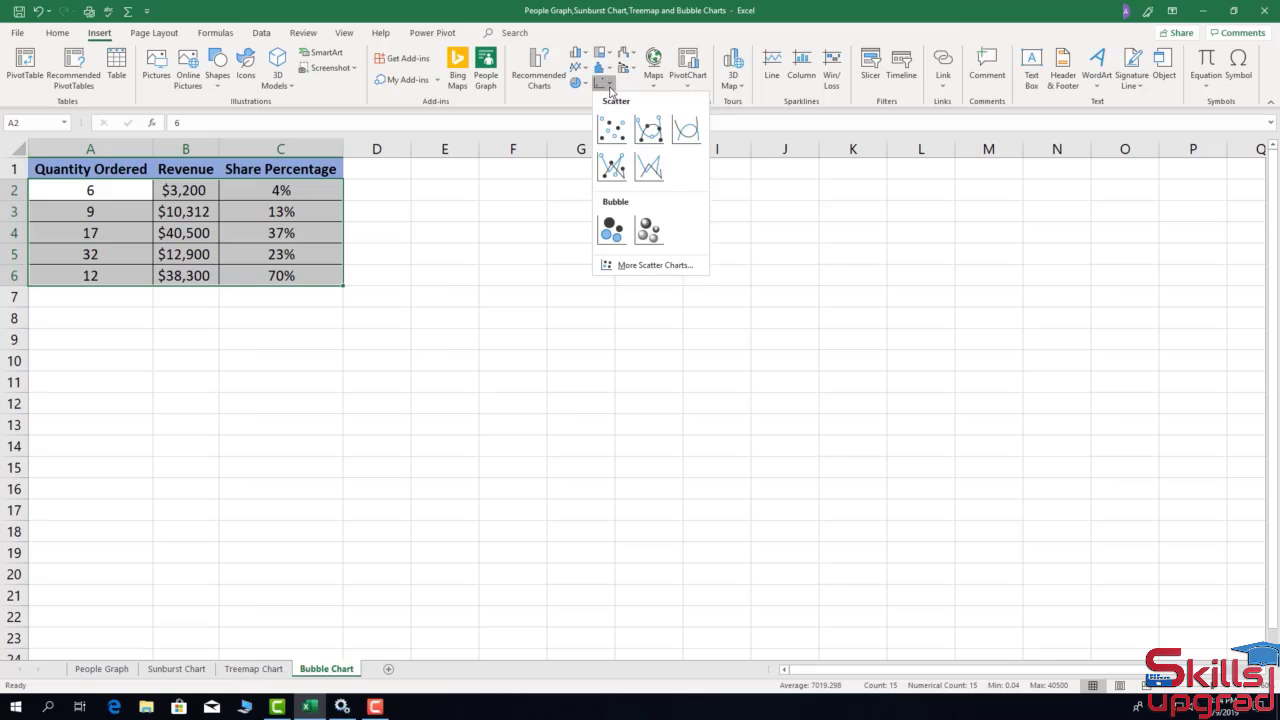
click(614, 230)
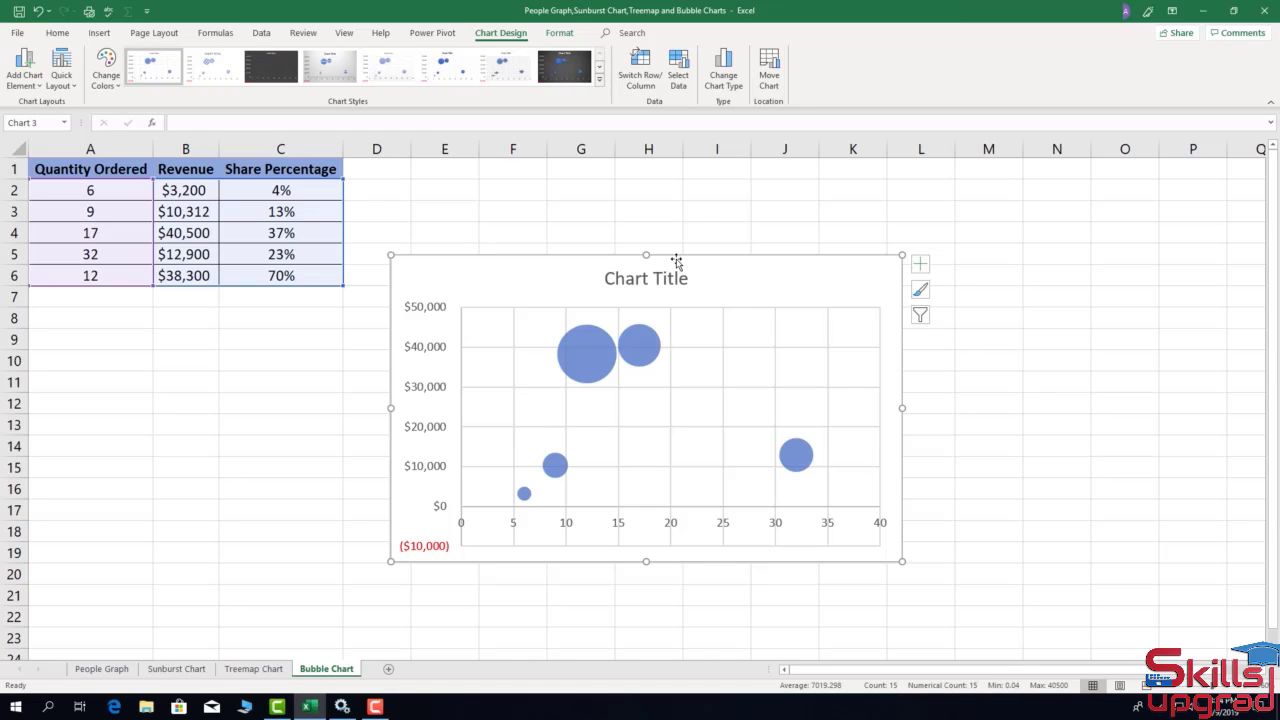
drag(673, 264, 636, 163)
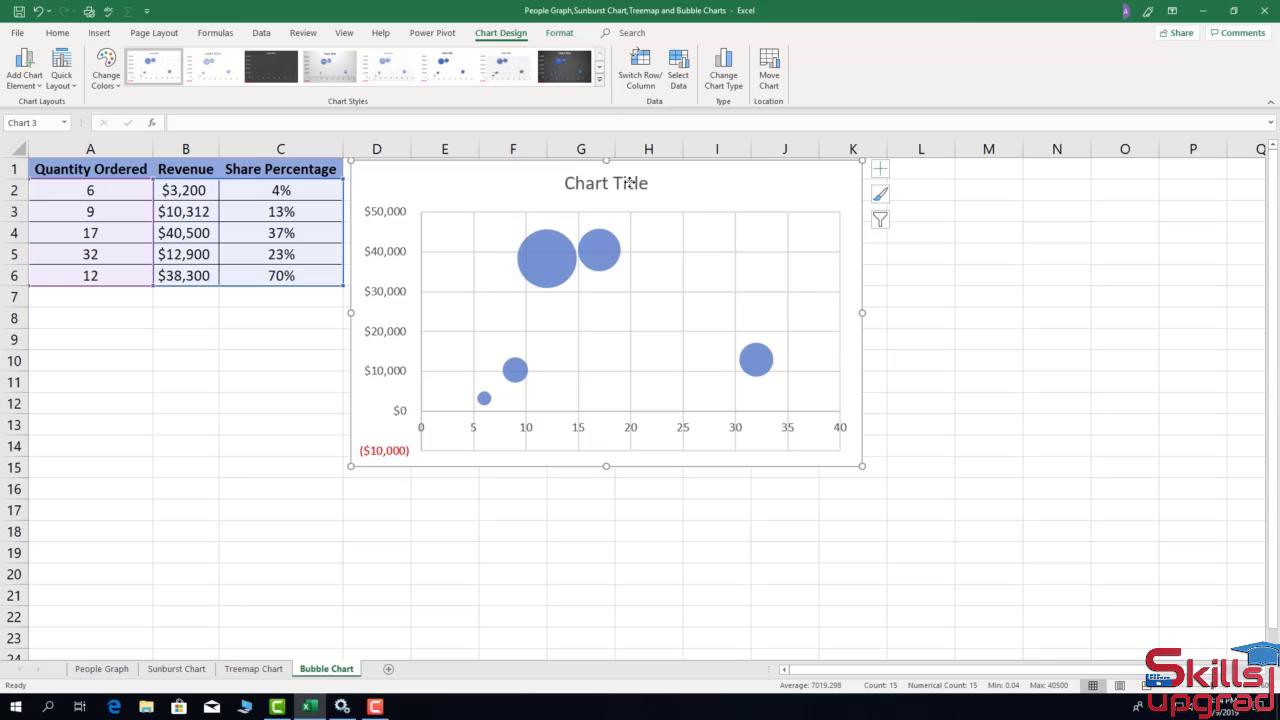
Delete the bubble chart's title and the major gridlines of both its horizontal and vertical axes.
click(629, 182)
key(Delete)
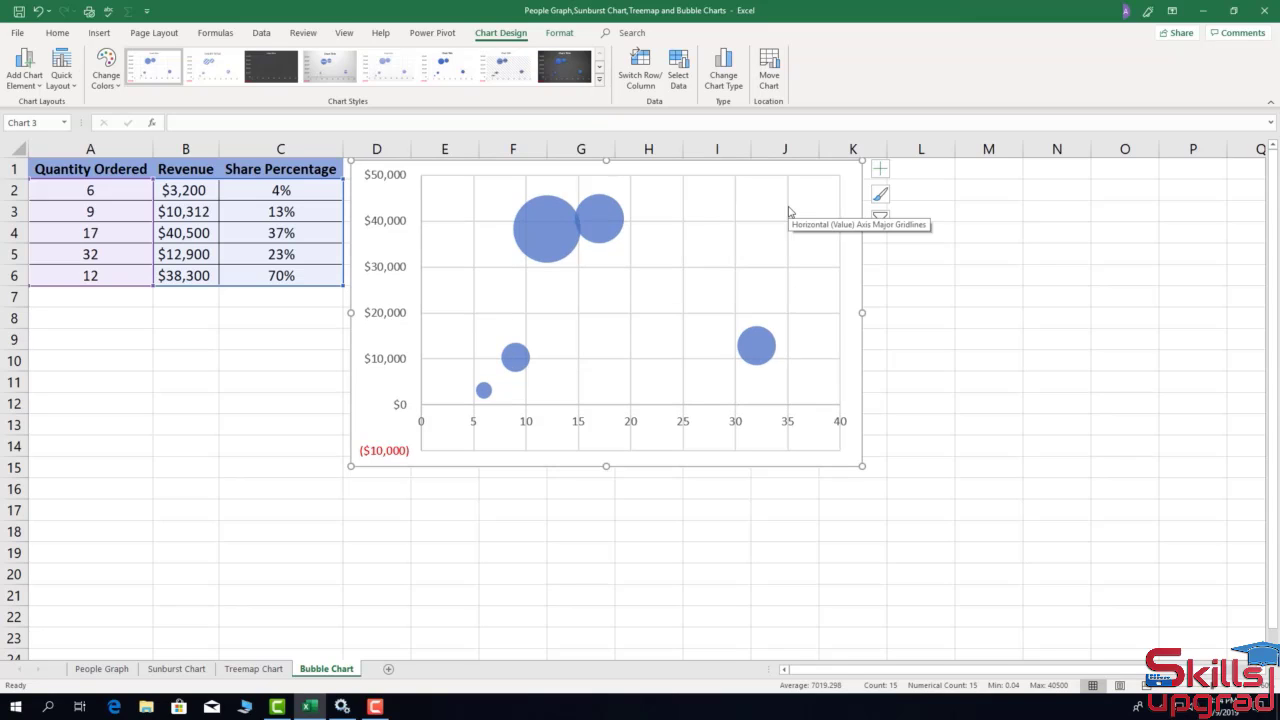
click(789, 211)
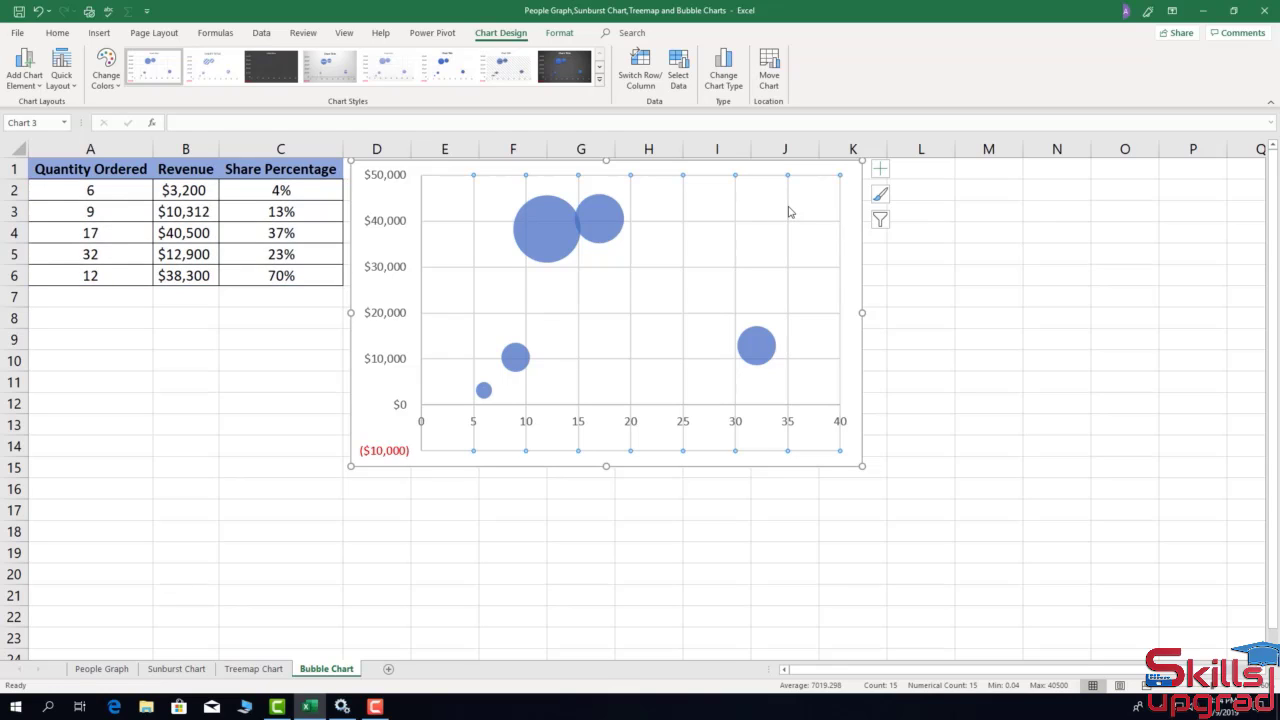
key(Delete)
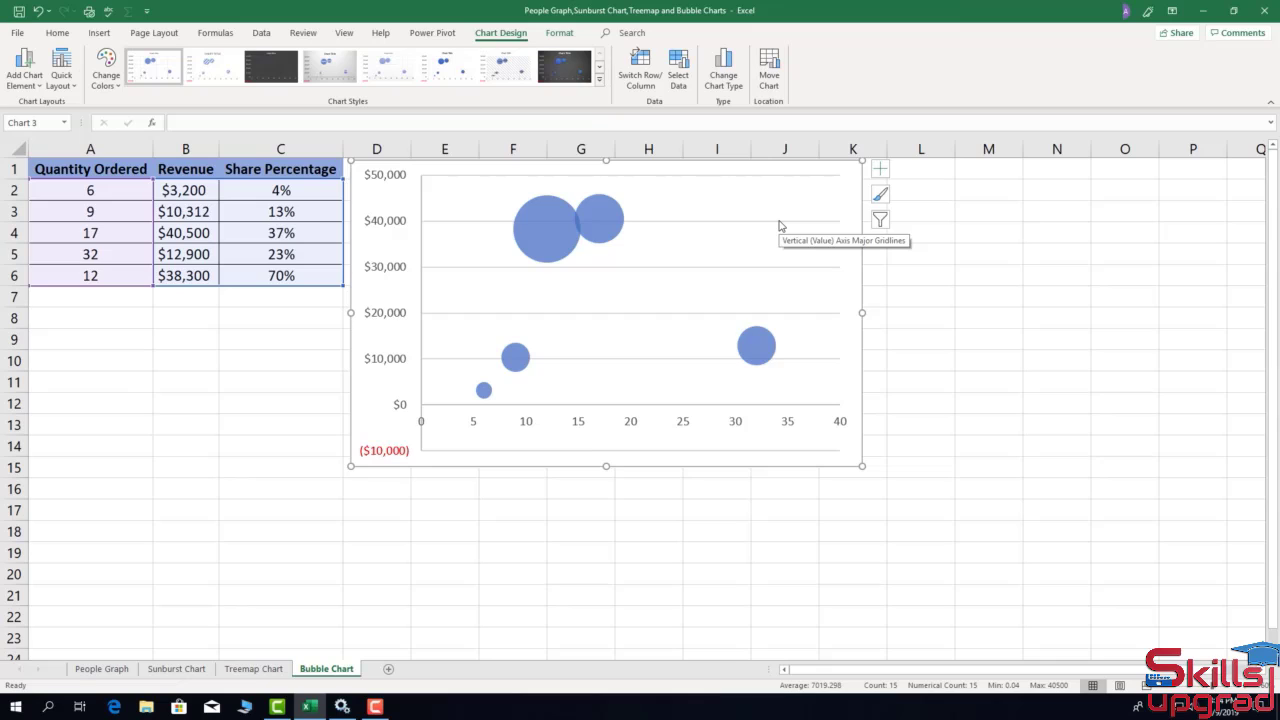
click(780, 226)
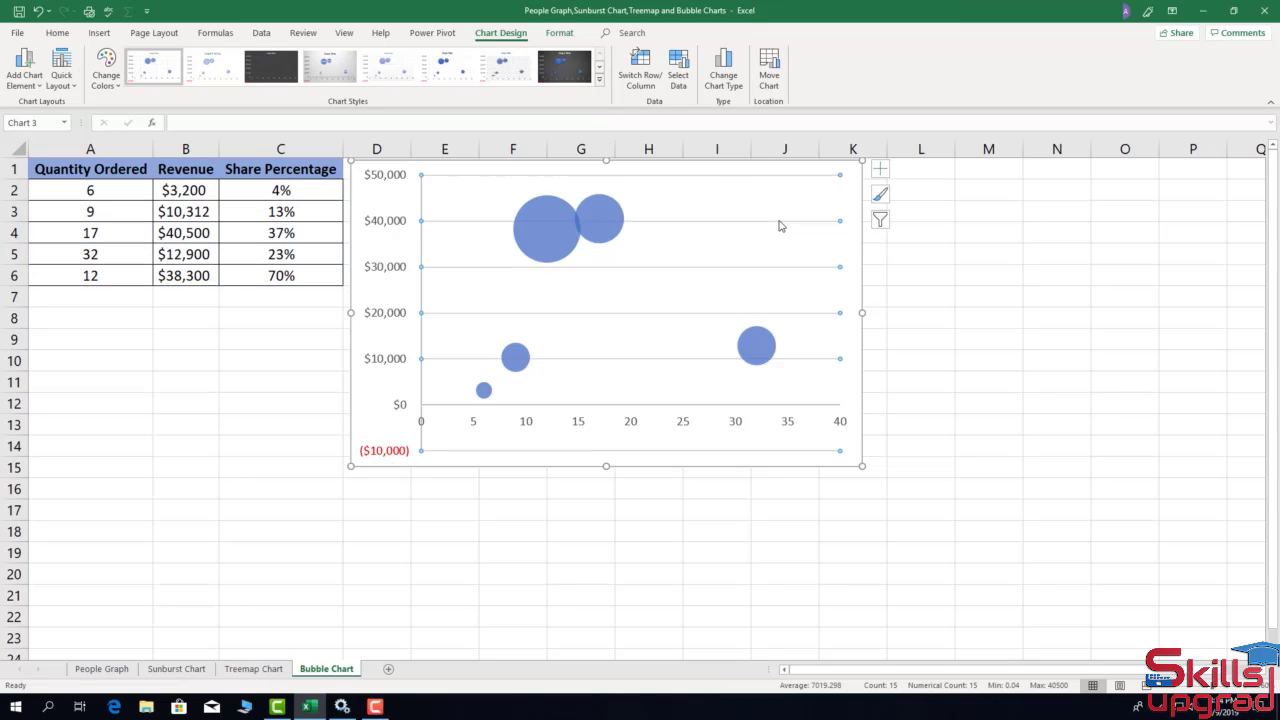
key(Delete)
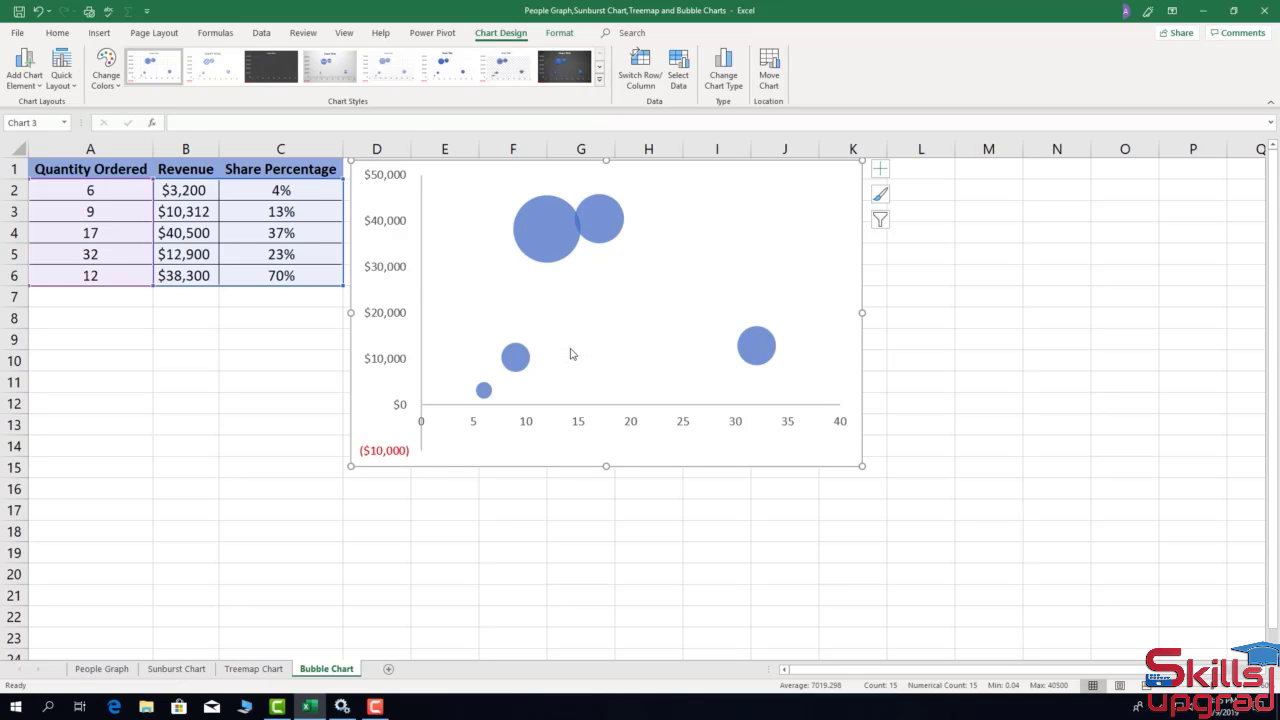
Open the formatting of the bubble chart's data series and examine its bubble size options.
mouse_move(481, 392)
double_click(800, 231)
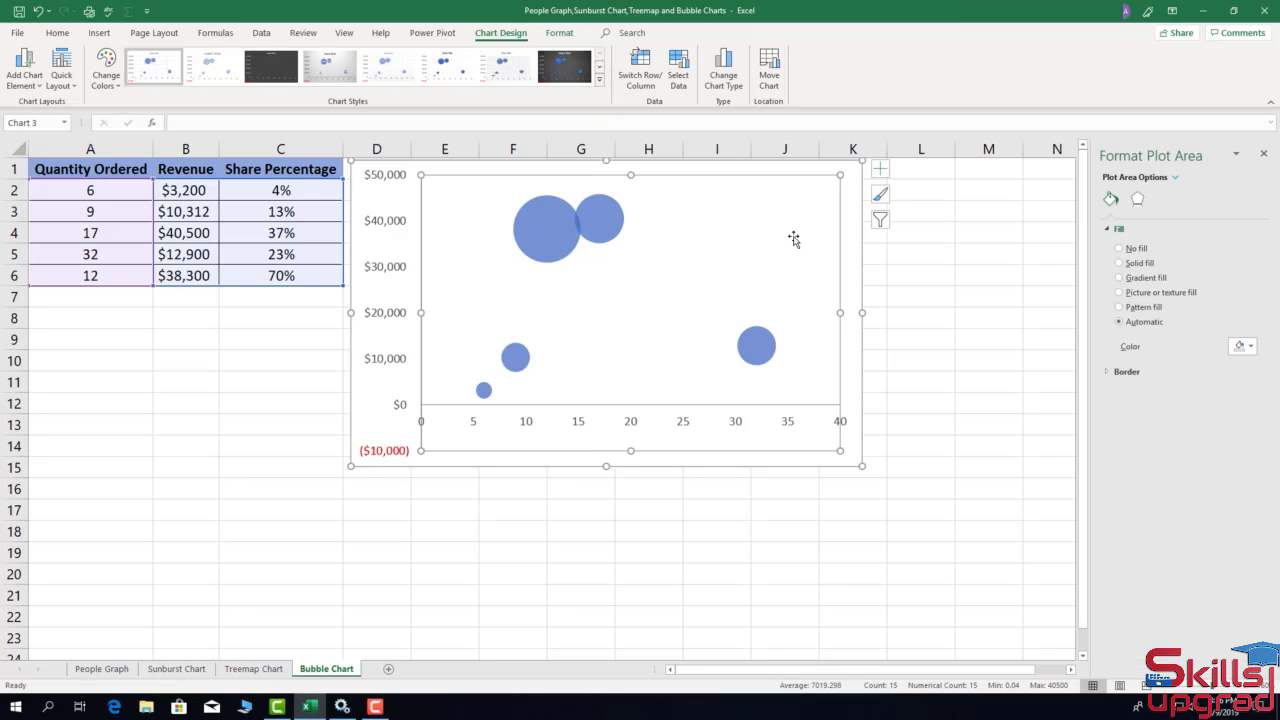
click(608, 221)
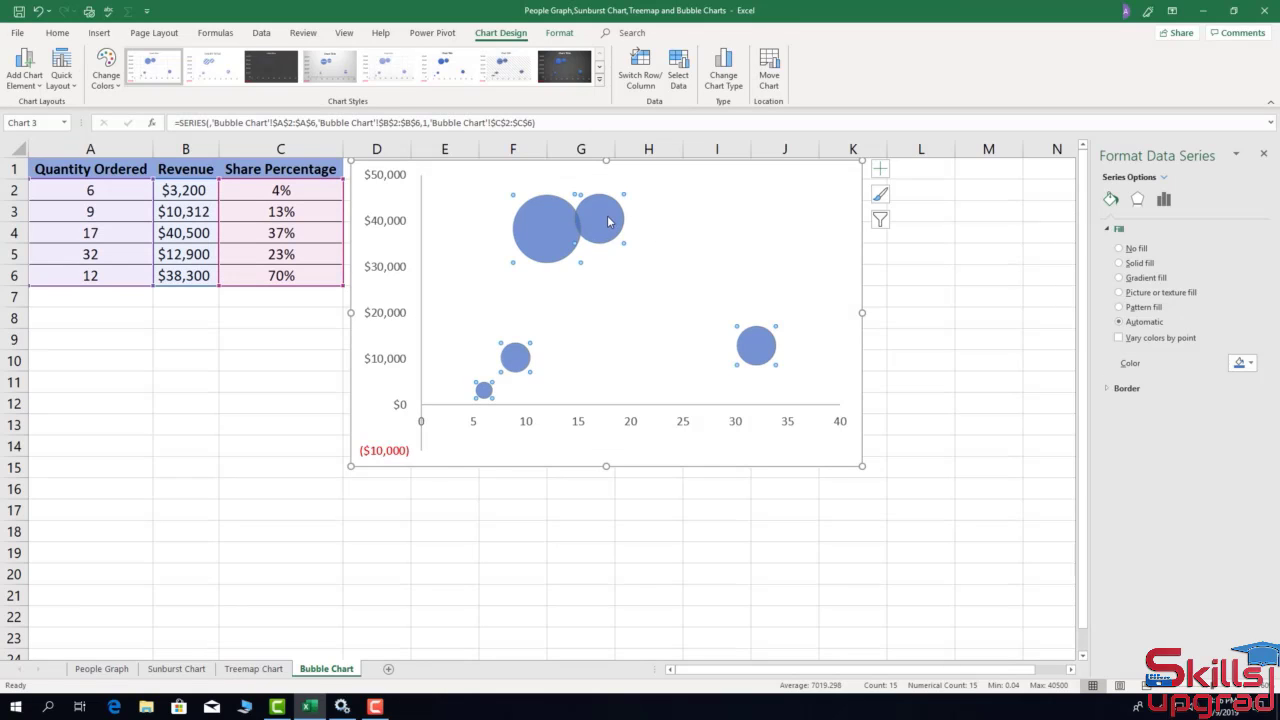
click(1164, 200)
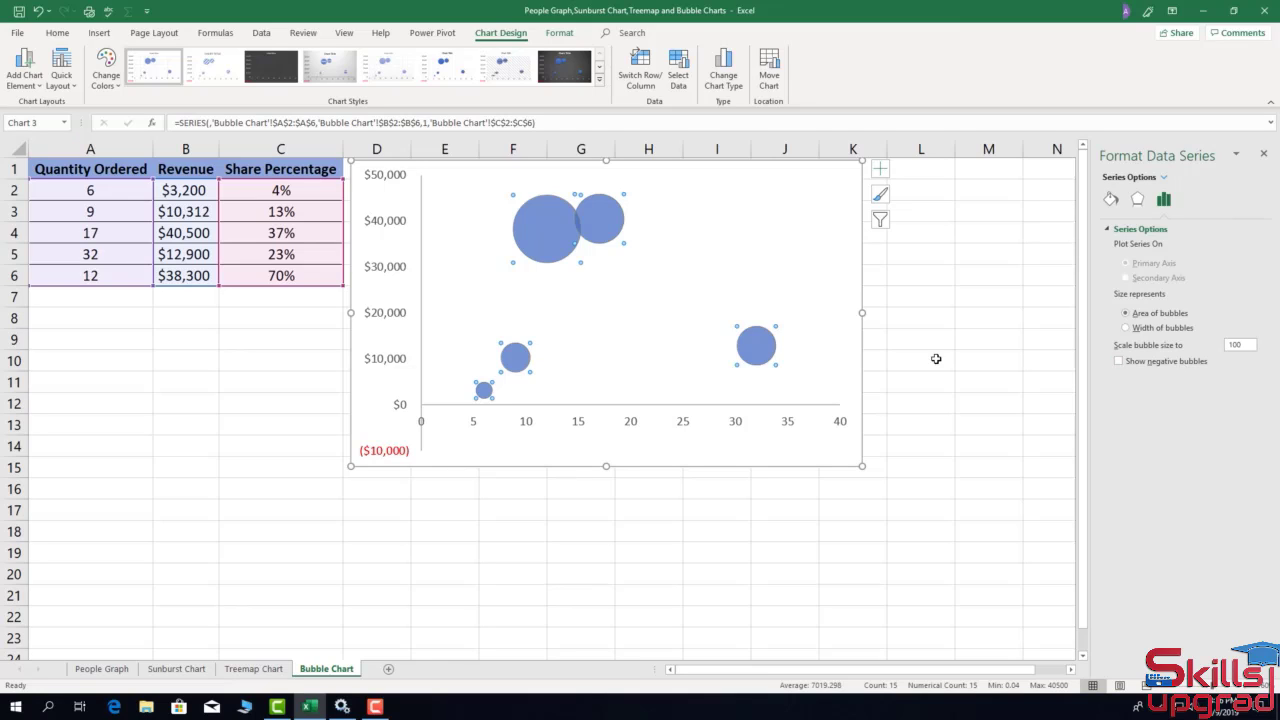
mouse_move(566, 255)
Give the bubble for quantity 32 a solid magenta fill from the recent colors with 30% transparency.
click(762, 347)
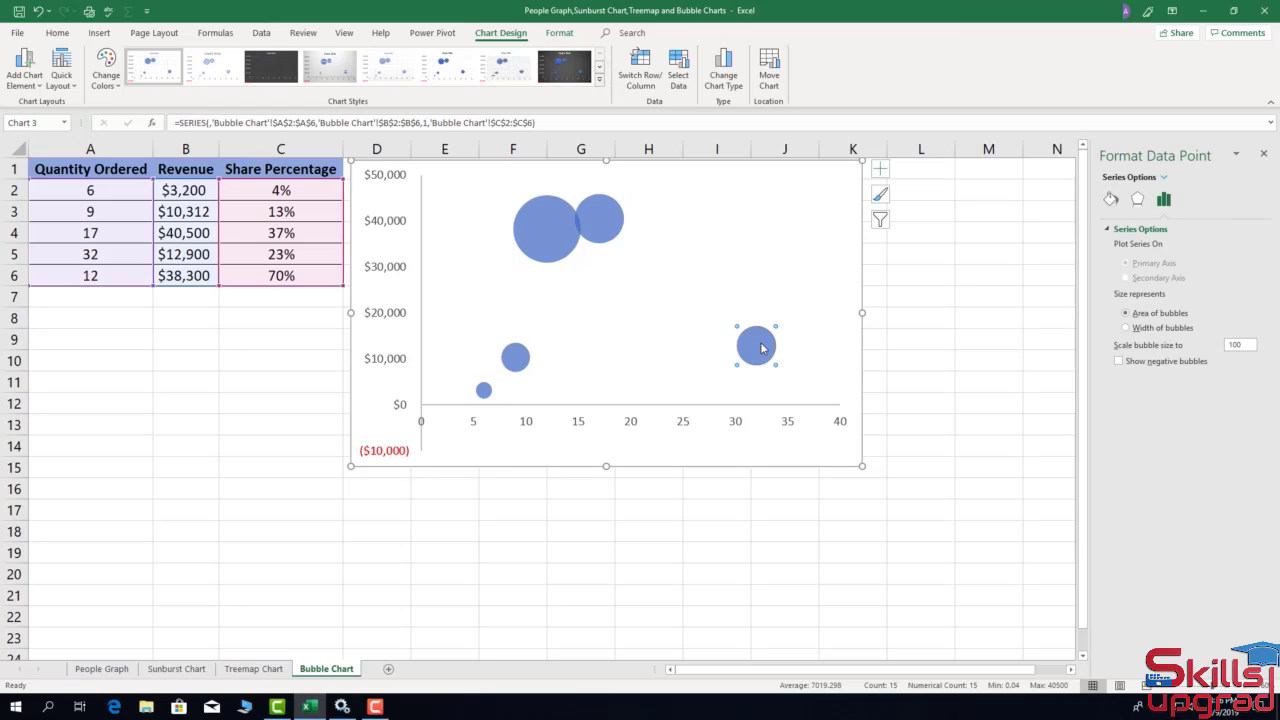
click(1110, 199)
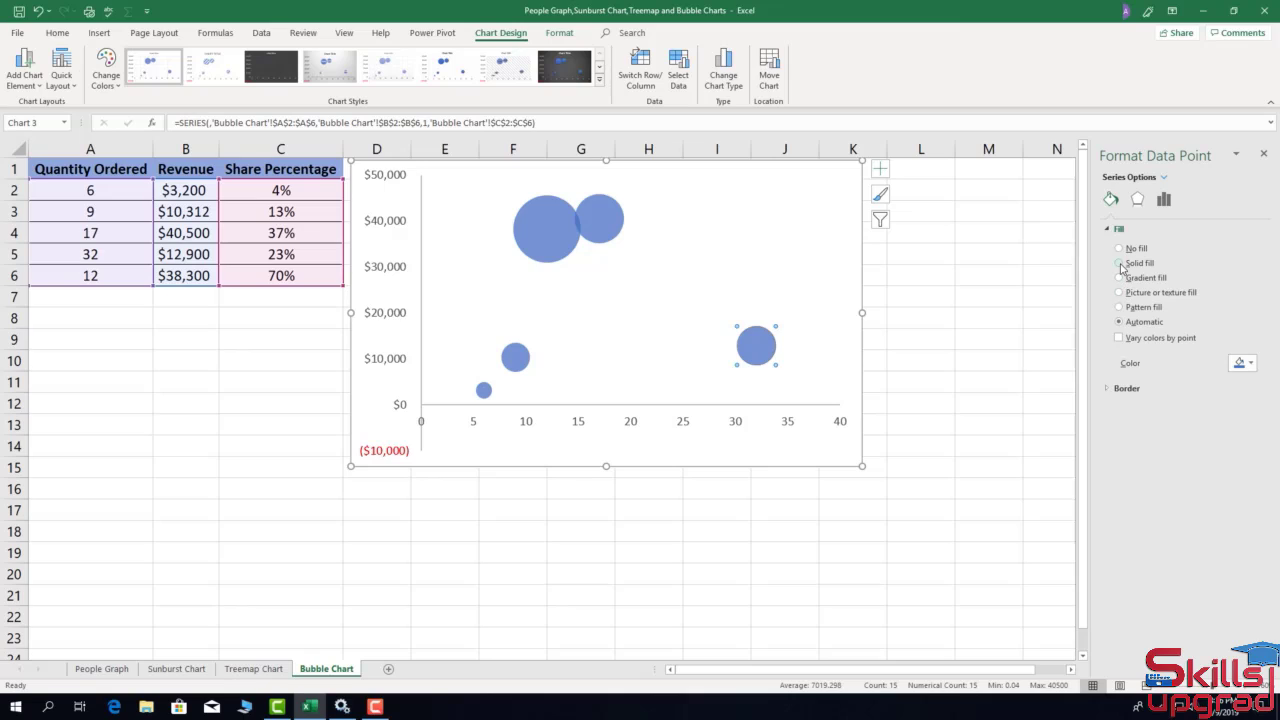
click(1119, 263)
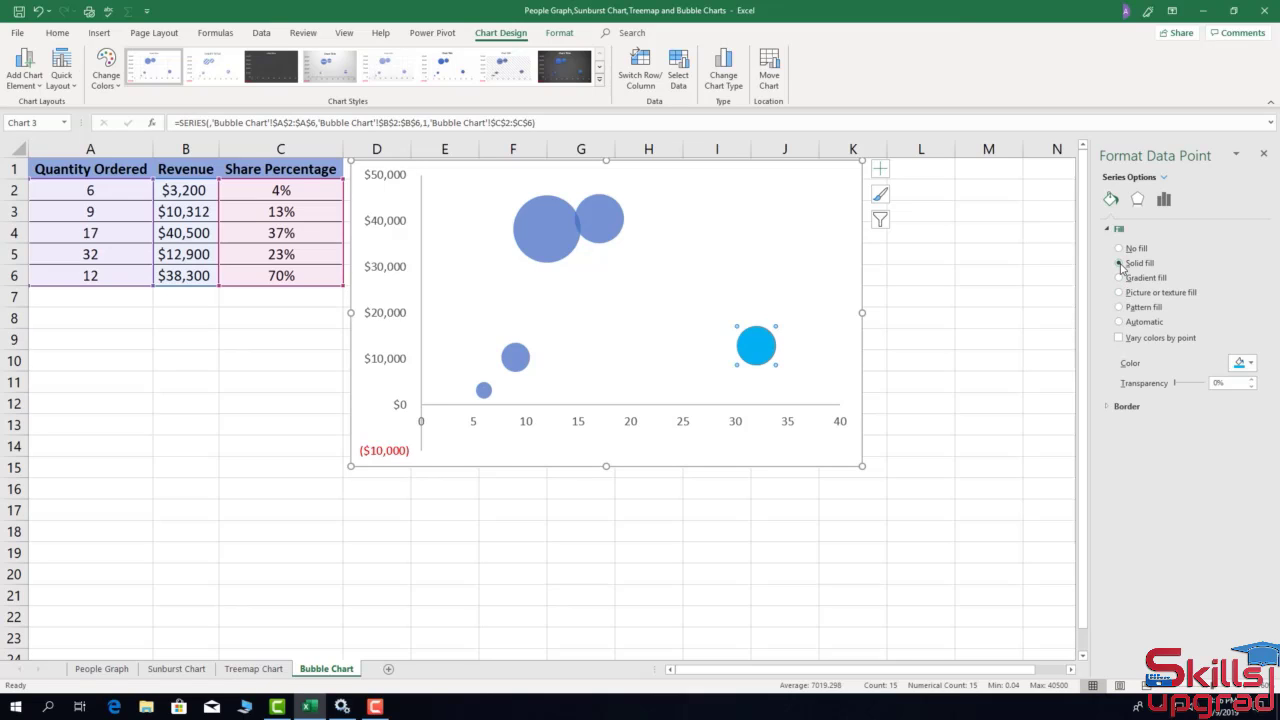
click(1251, 363)
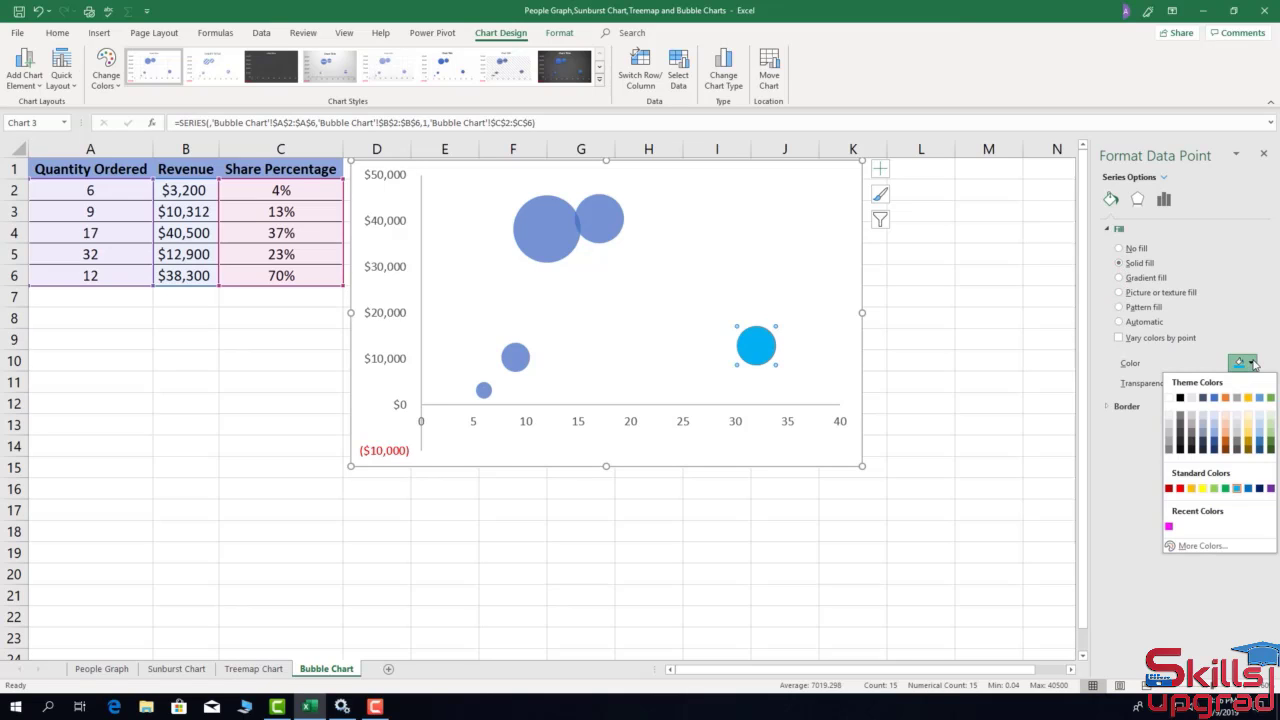
click(1169, 526)
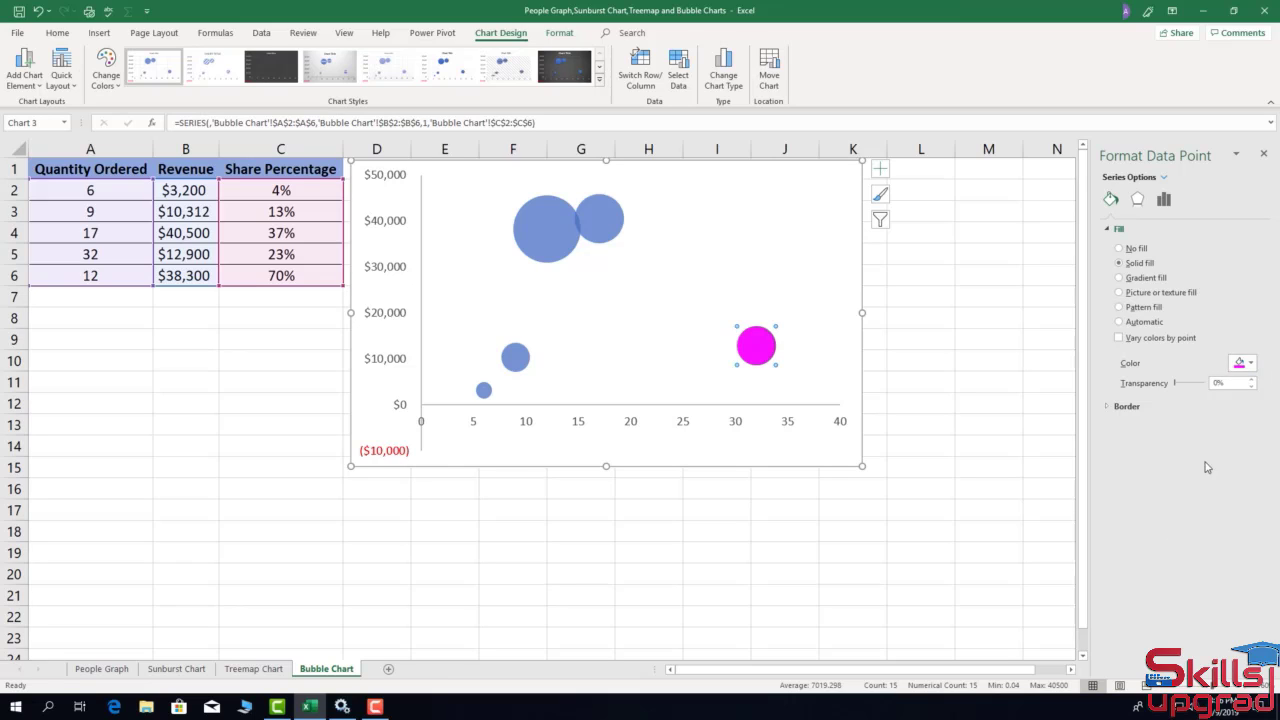
click(1215, 384)
text(3)
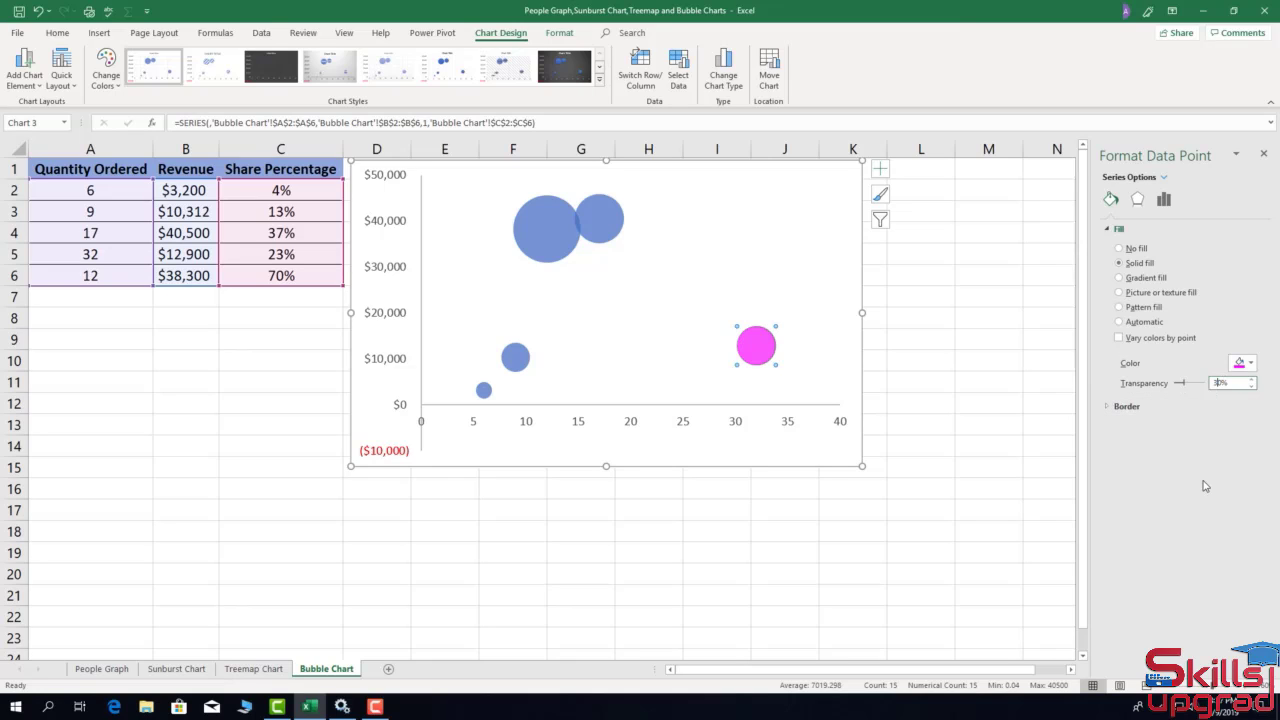
Fill the bubble for quantity 17 with solid standard light blue at 30% transparency.
click(611, 218)
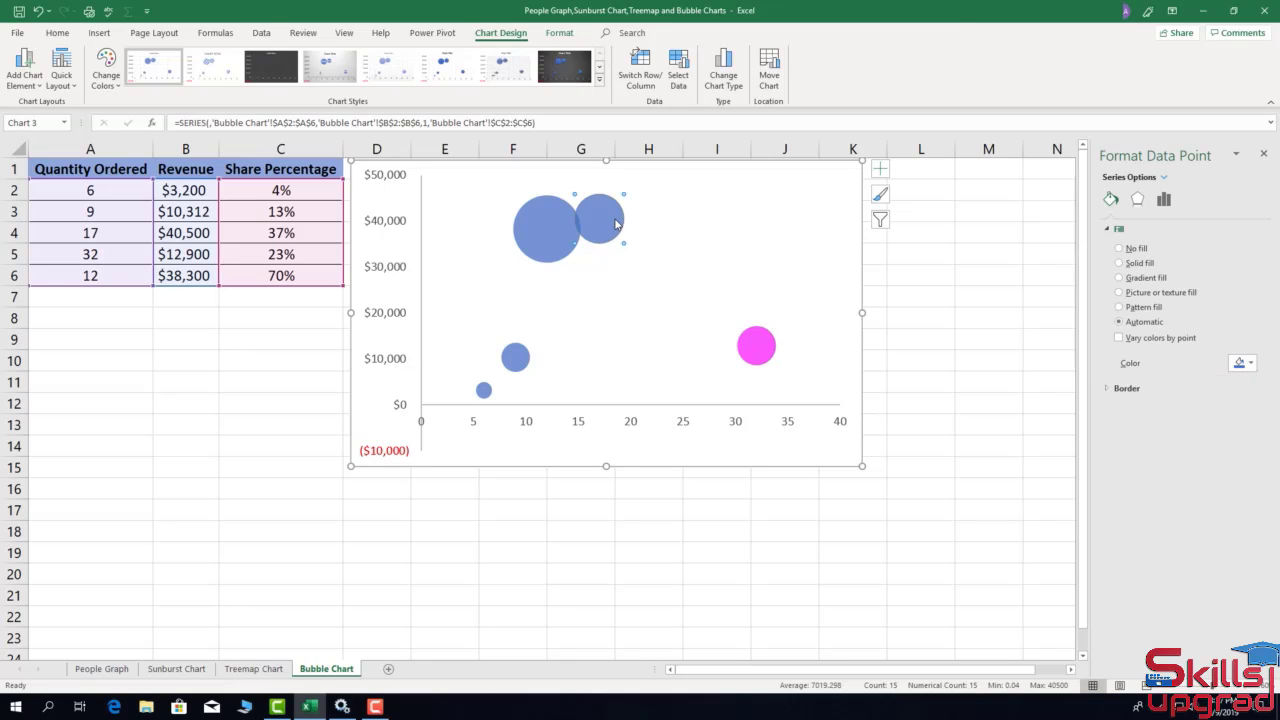
click(1120, 263)
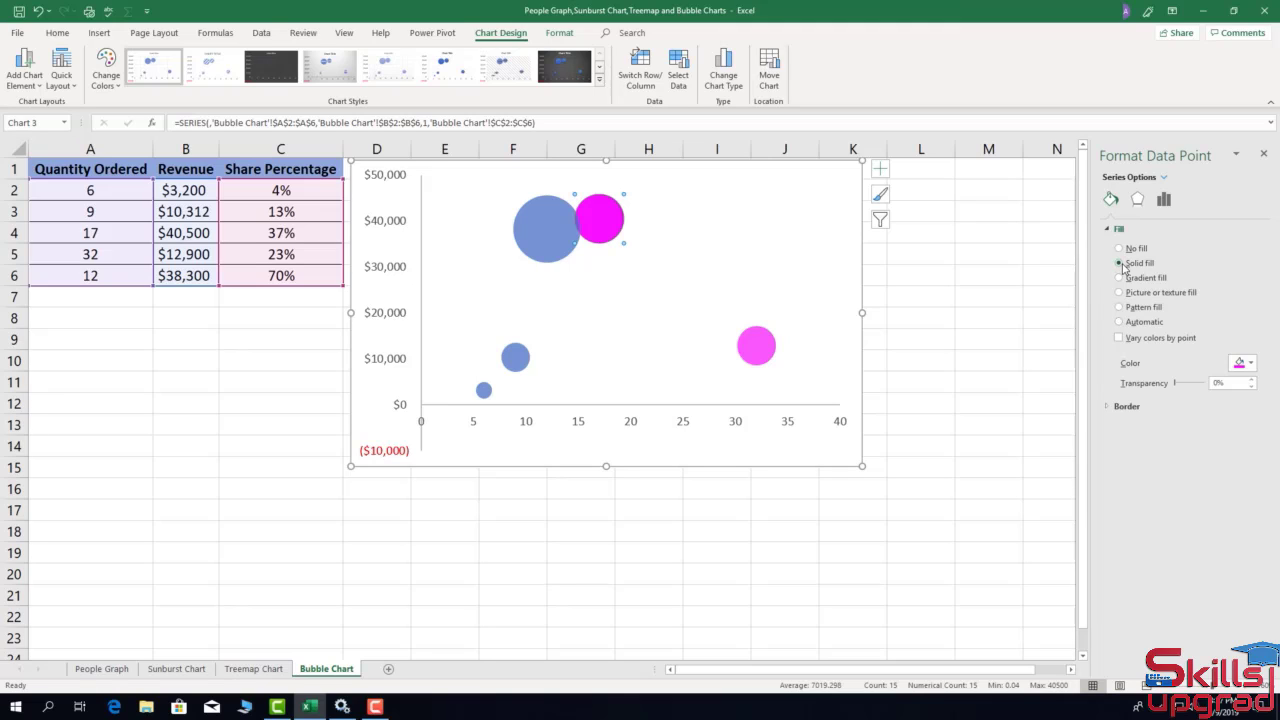
click(1253, 366)
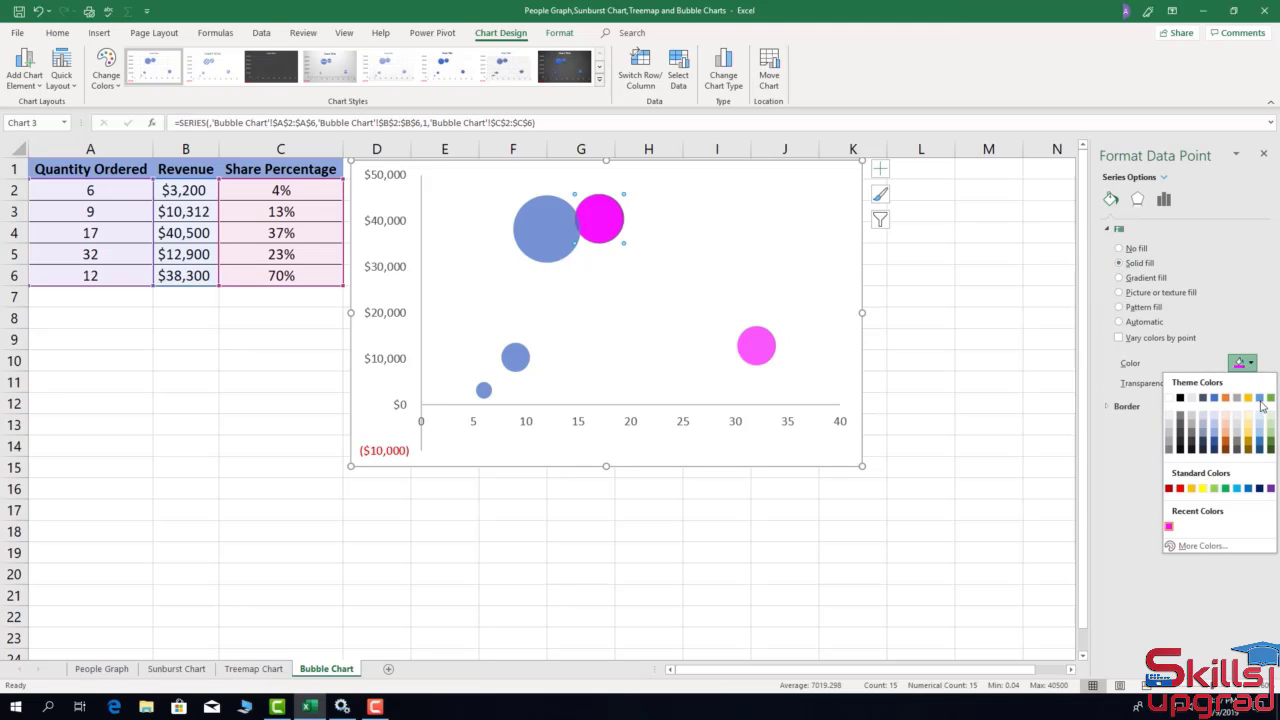
click(1237, 489)
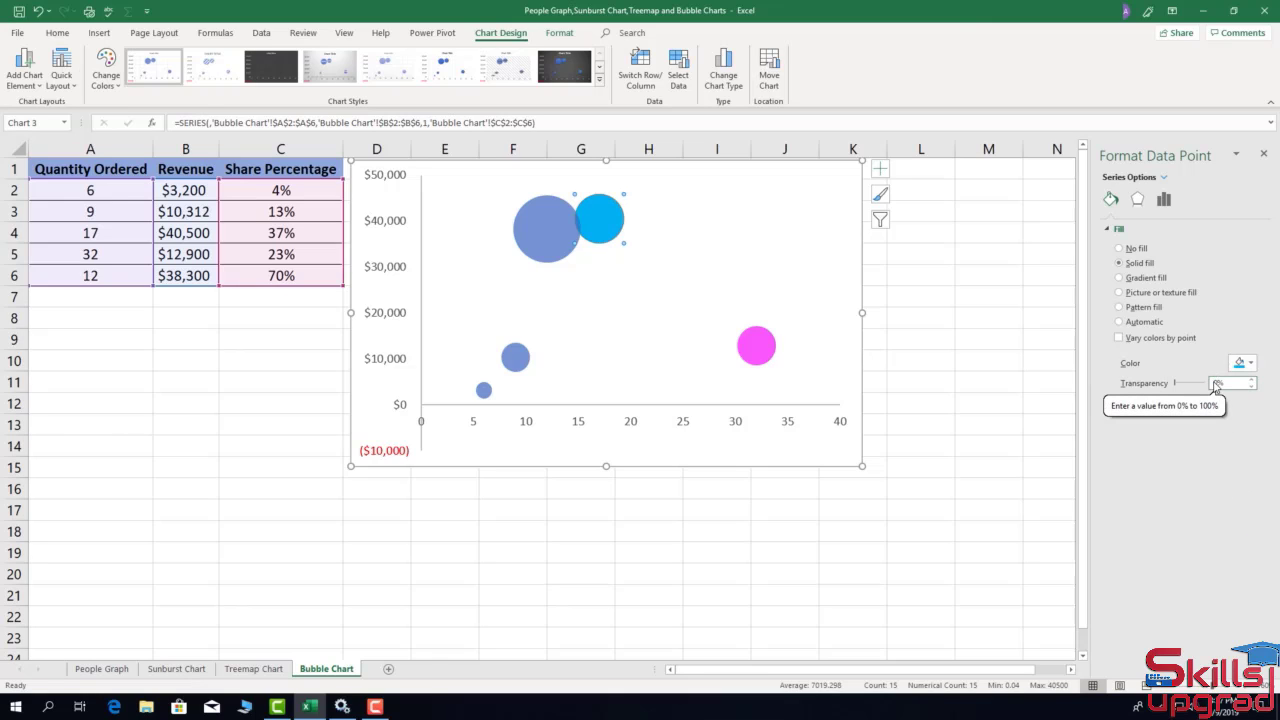
text(3)
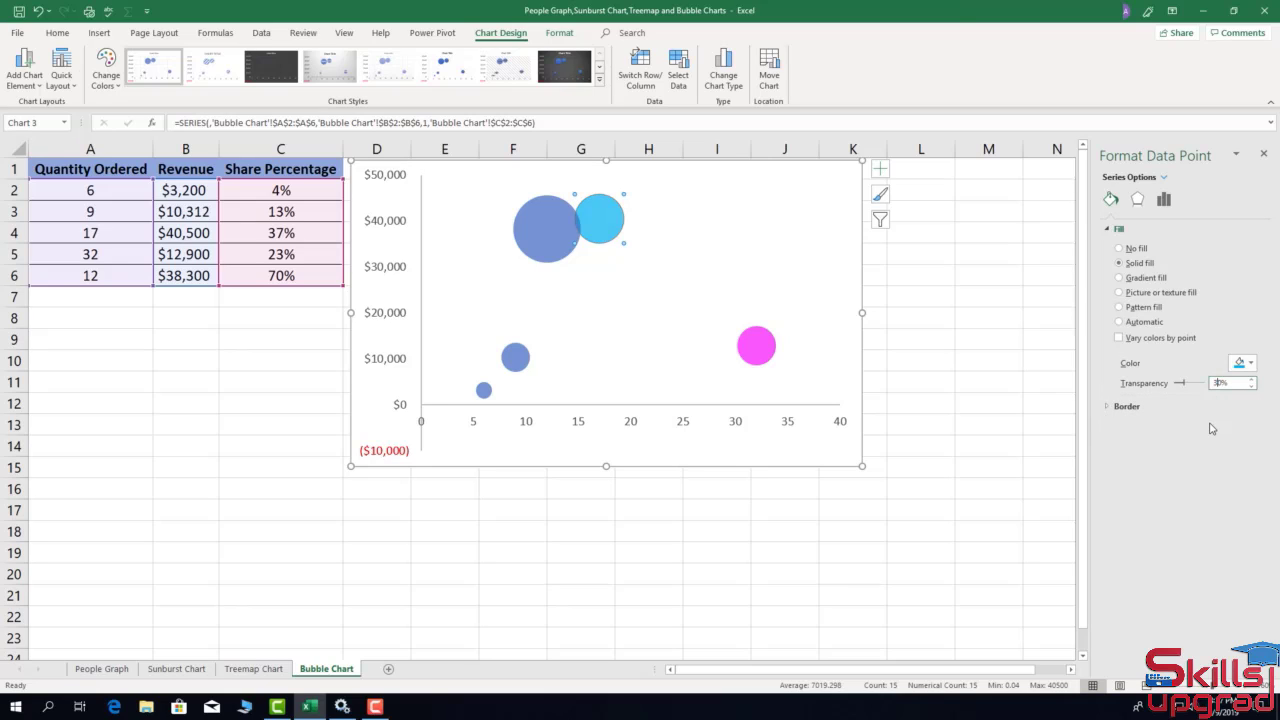
Color the largest bubble, for quantity 12, with the theme green and set its fill transparency to 30%.
click(534, 237)
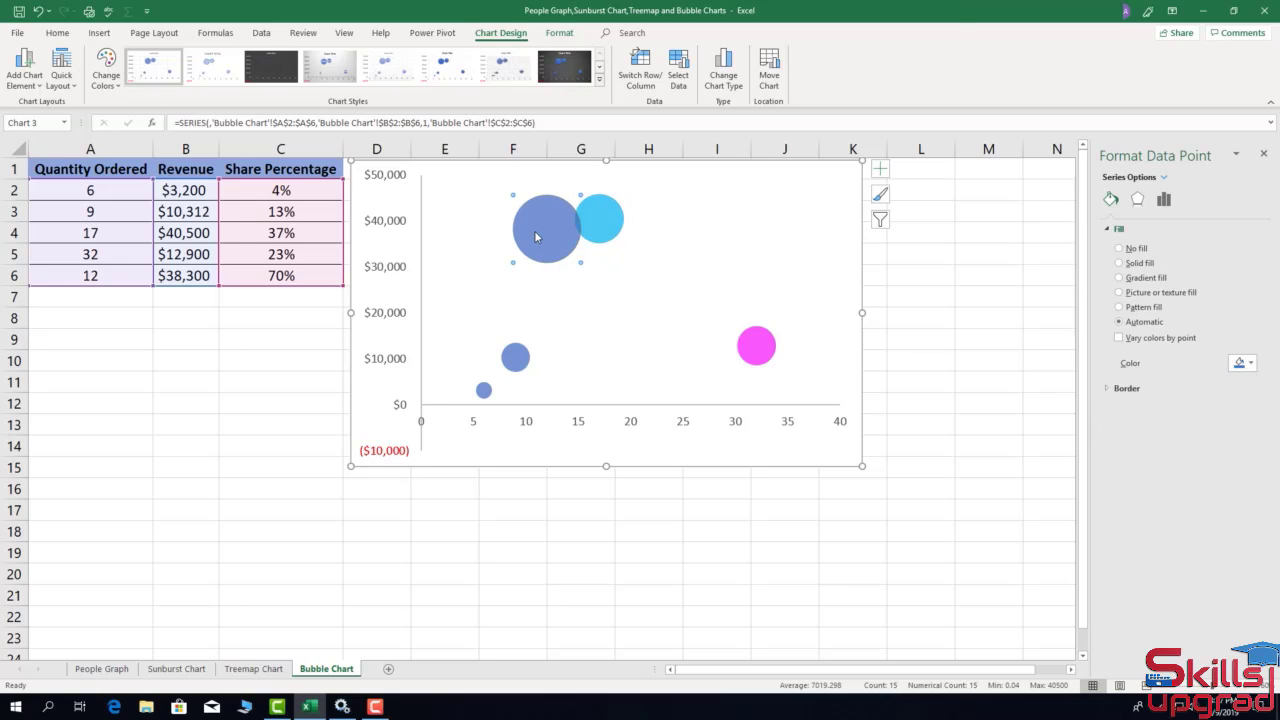
click(1250, 364)
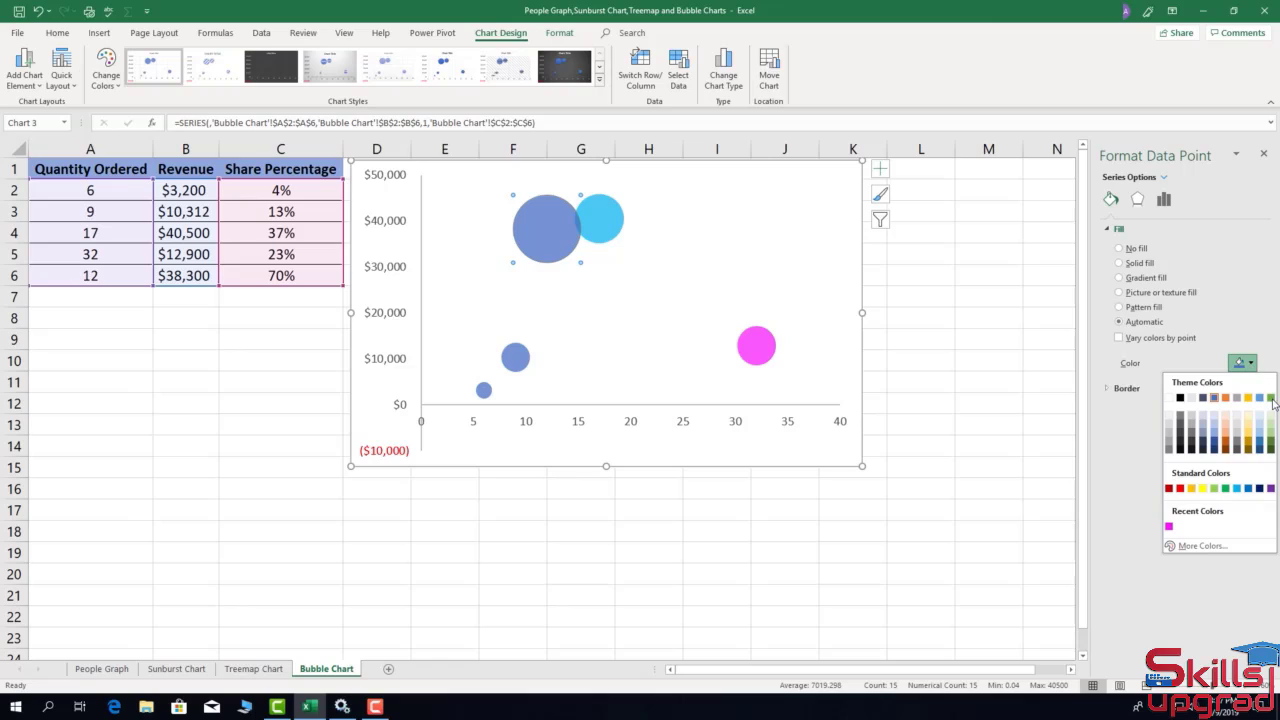
click(1270, 397)
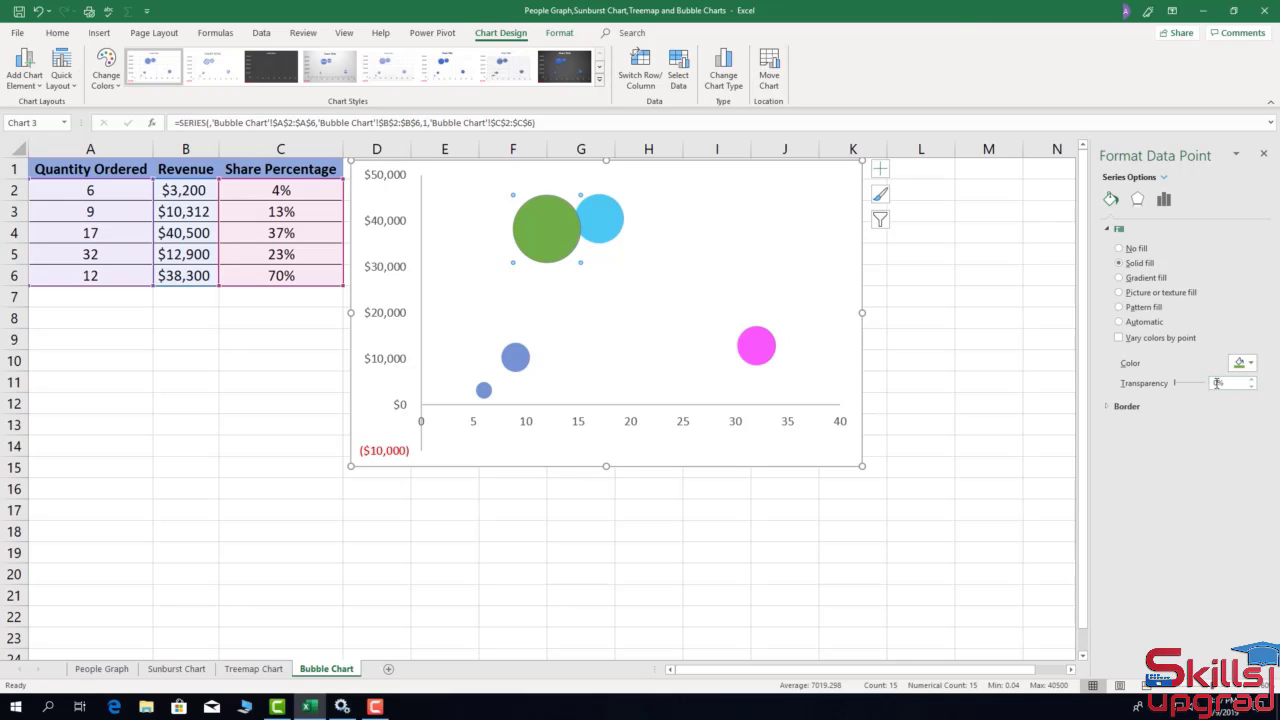
click(1217, 384)
key(BackSpace)
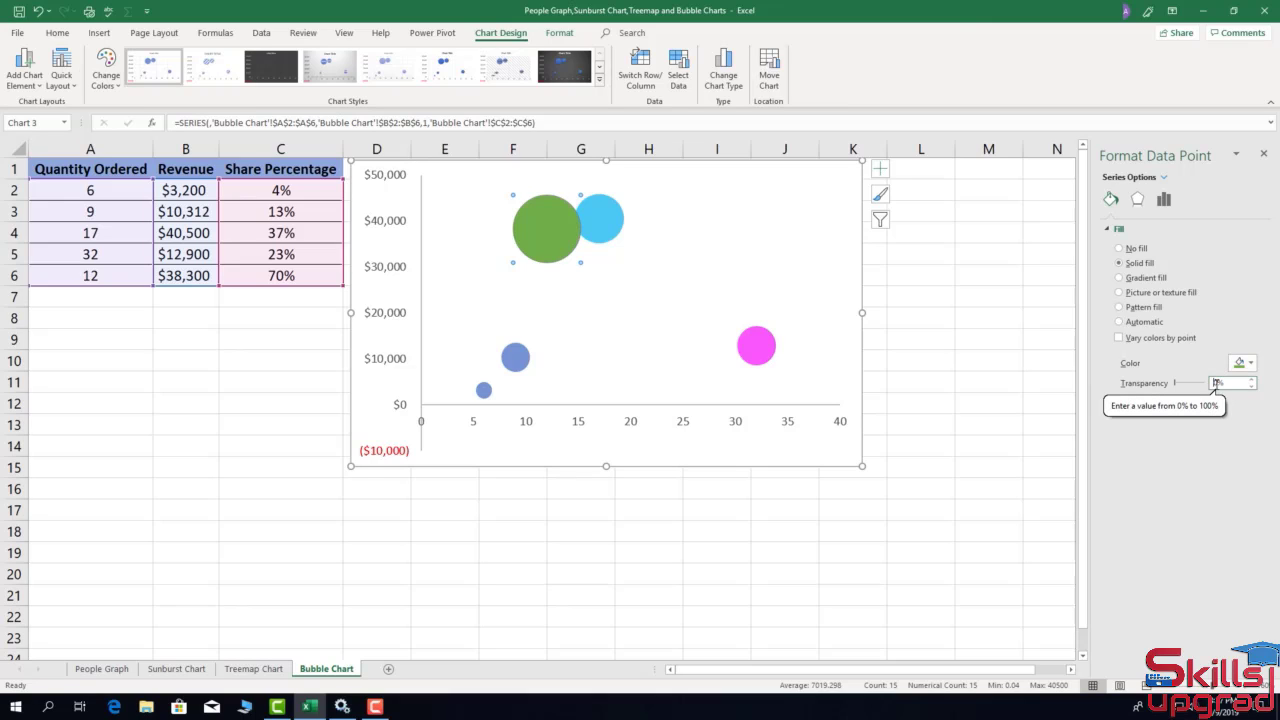
text(30)
key(Return)
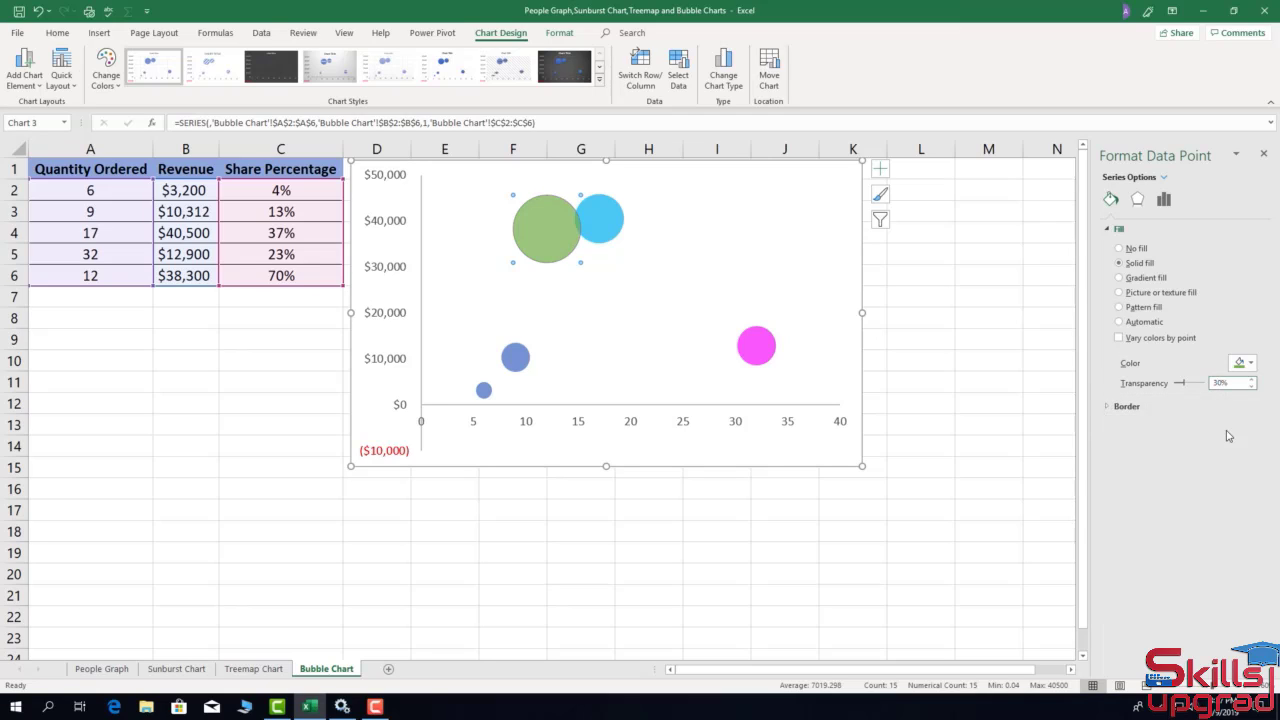
Apply a solid standard dark blue fill with 30% transparency to the bubble for quantity 9.
mouse_move(518, 362)
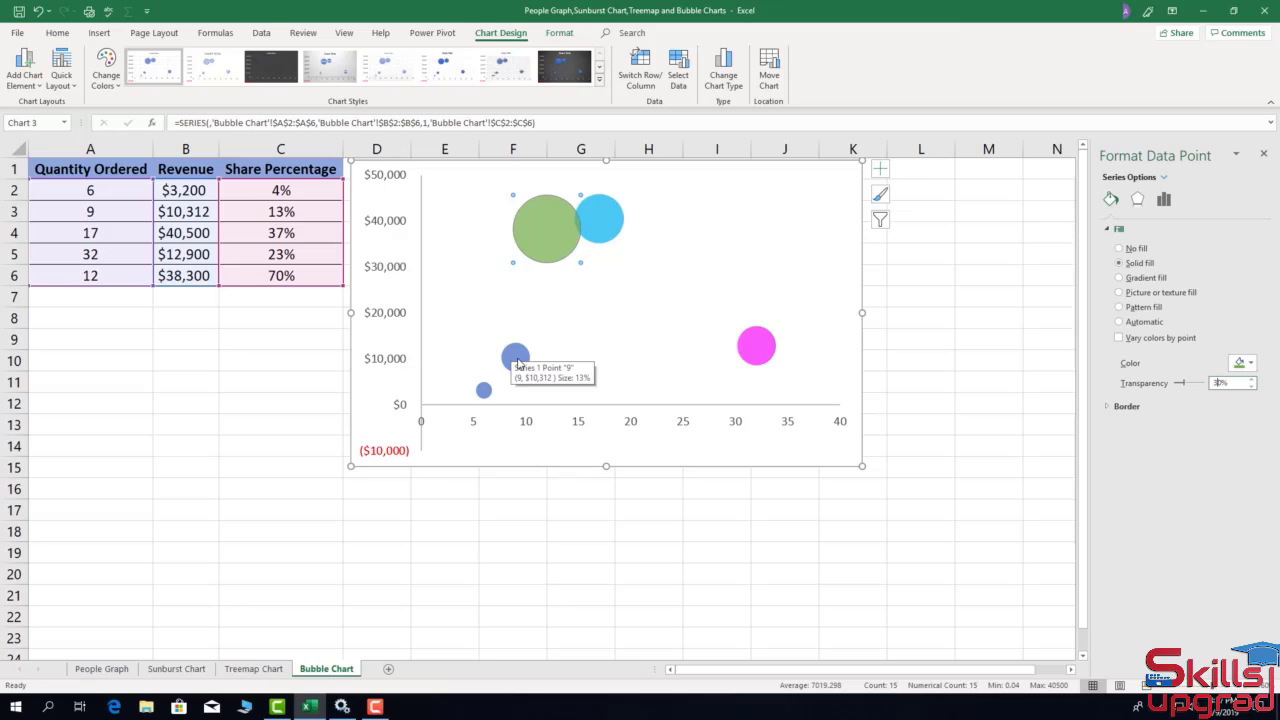
click(518, 362)
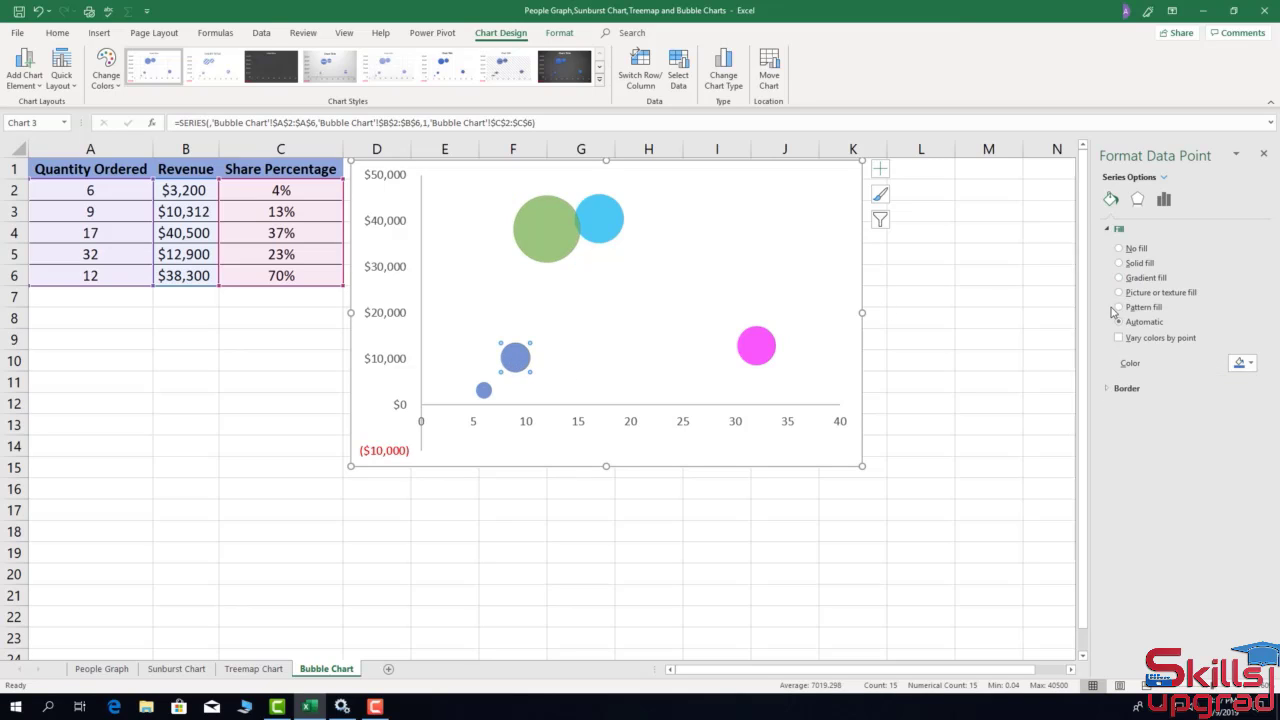
click(1119, 263)
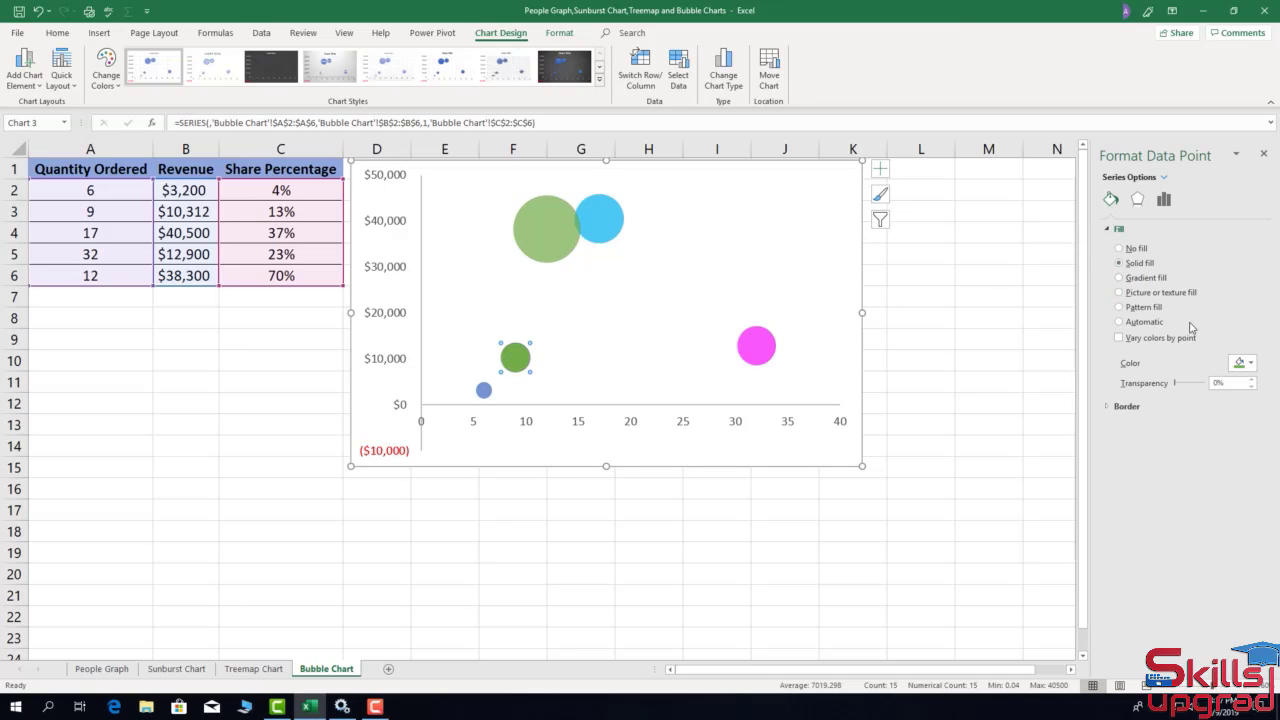
click(1250, 364)
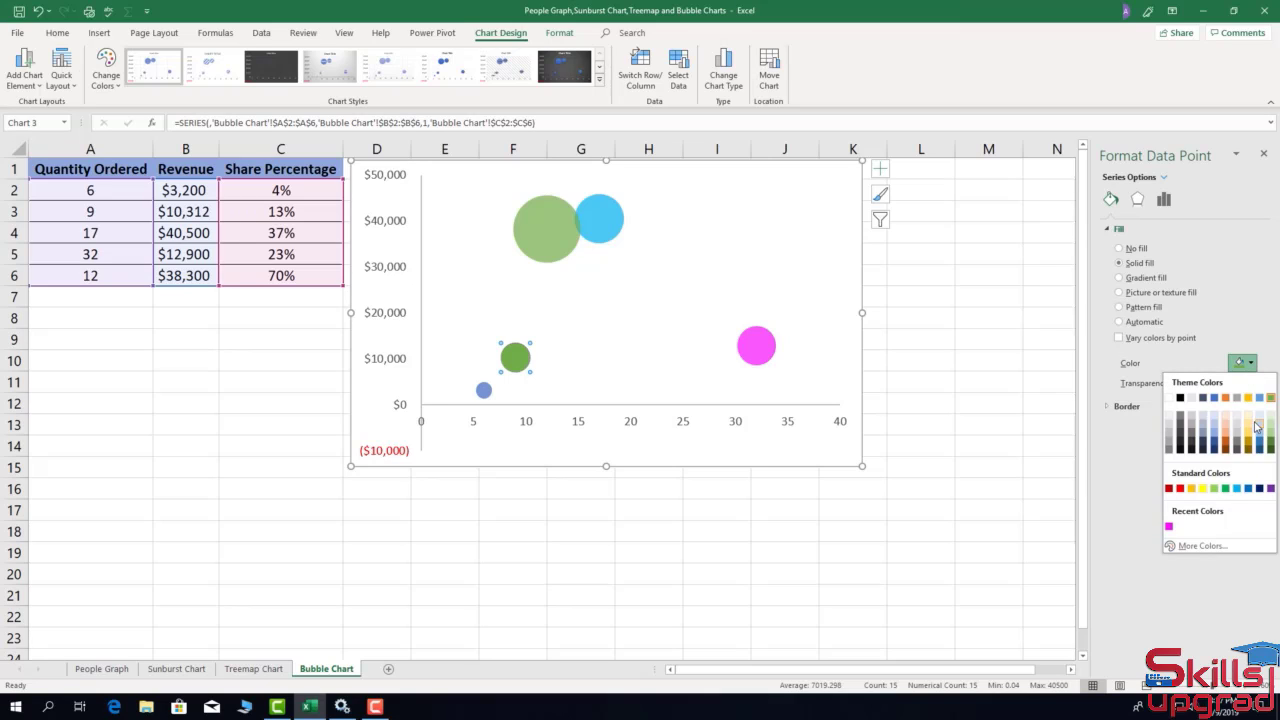
click(1261, 488)
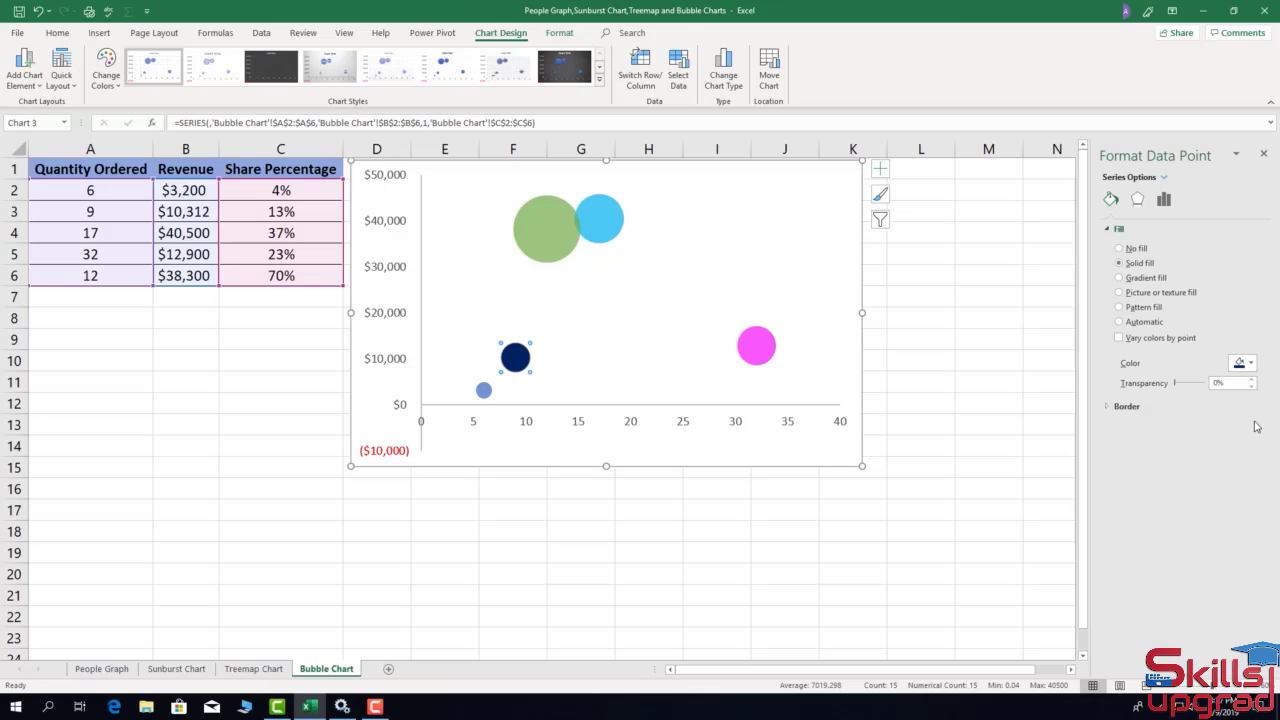
click(1216, 388)
text(3)
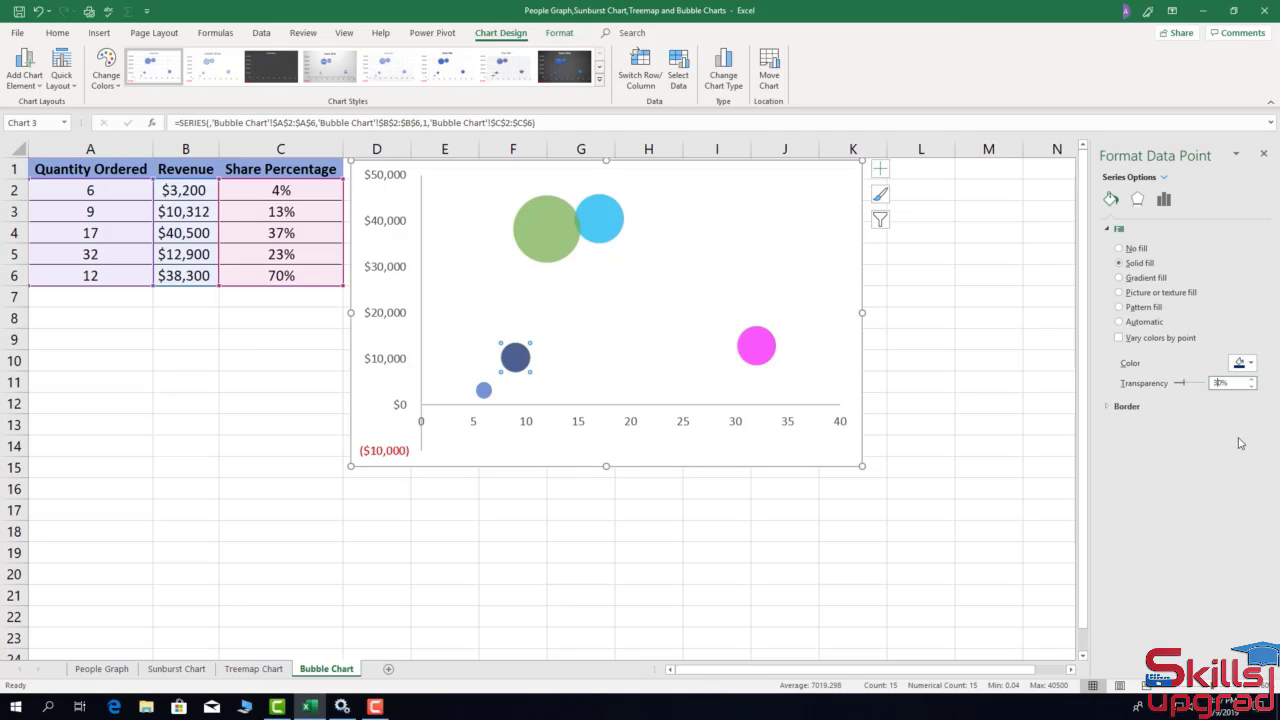
Give the smallest bubble, for quantity 6, a solid theme gold fill with 30% transparency.
click(485, 390)
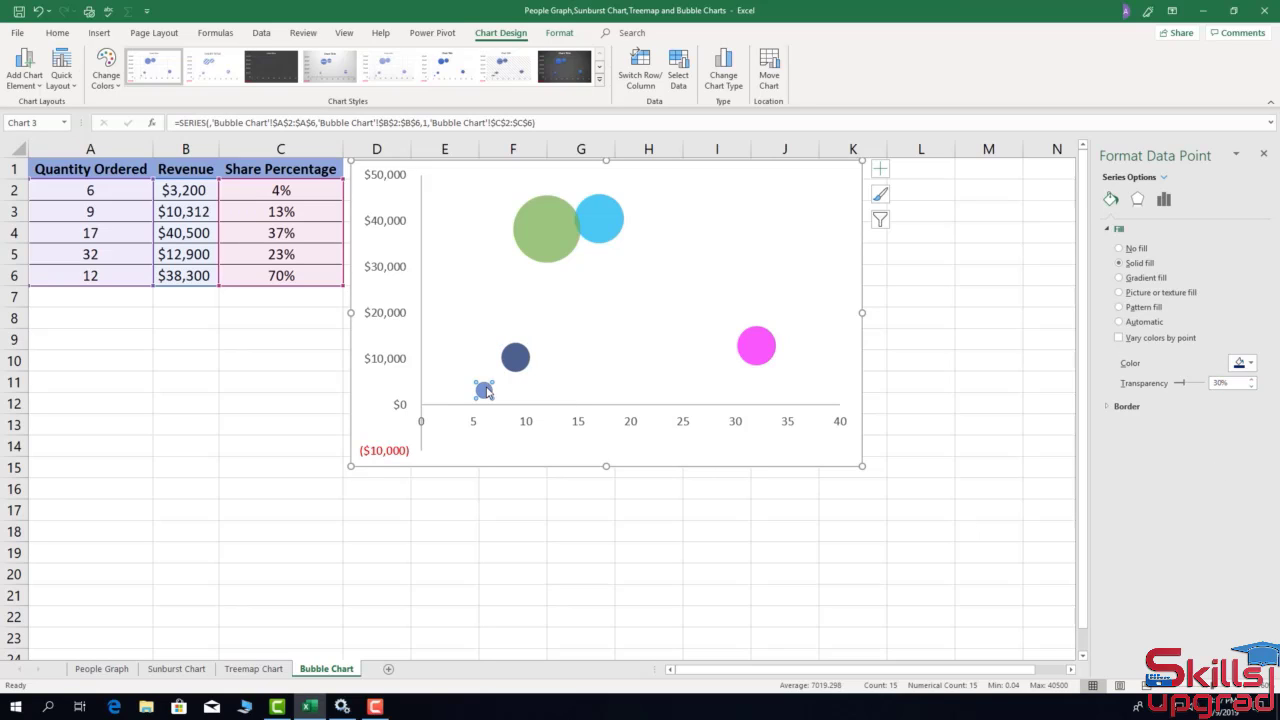
click(1120, 263)
click(1250, 365)
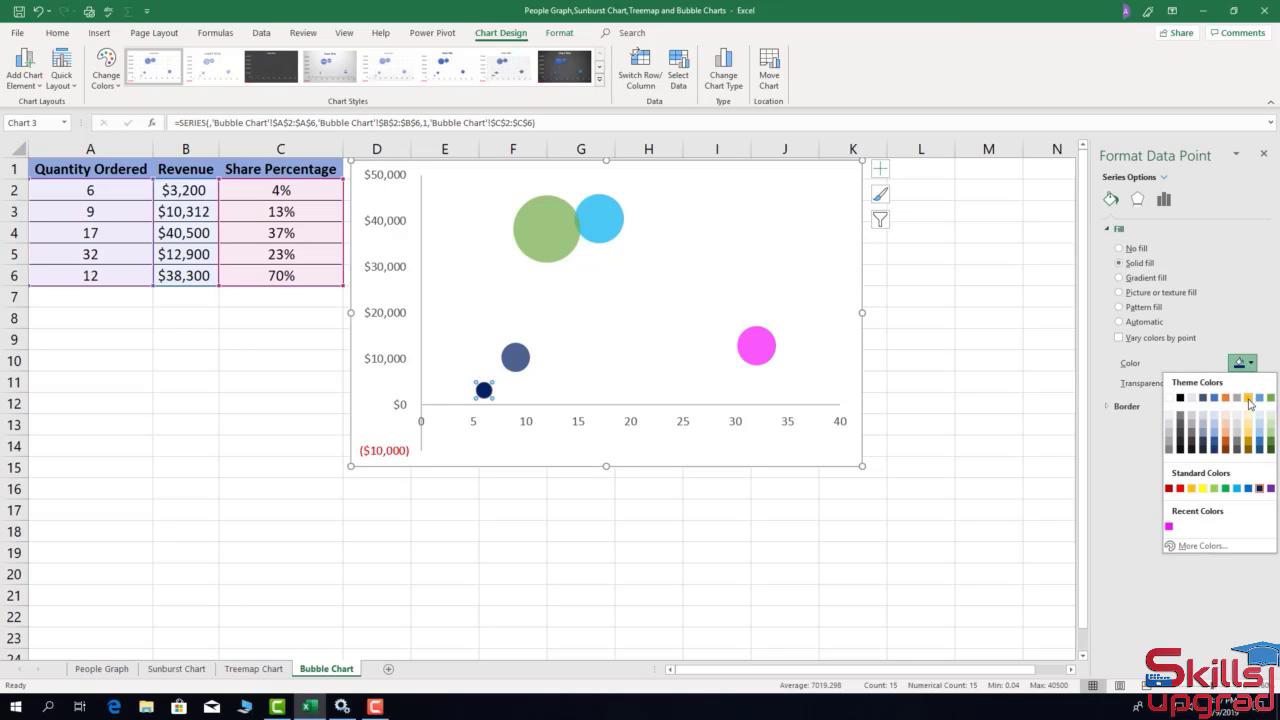
click(1248, 397)
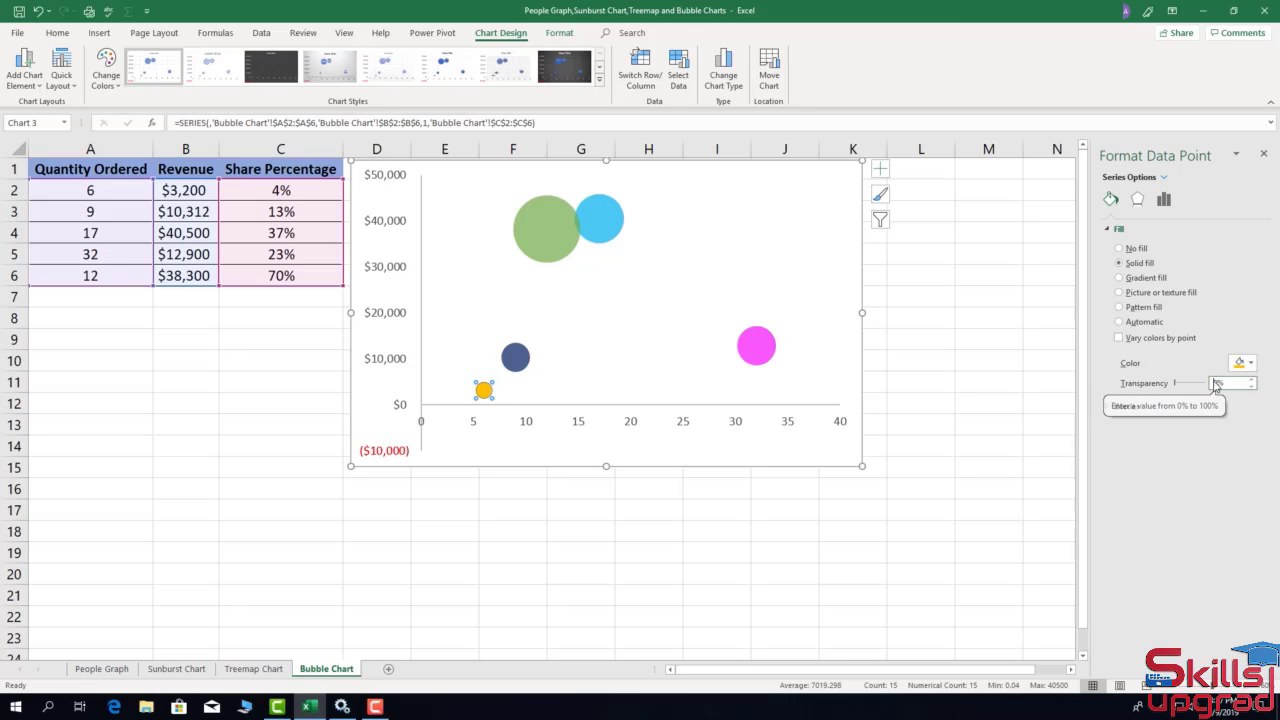
text(3)
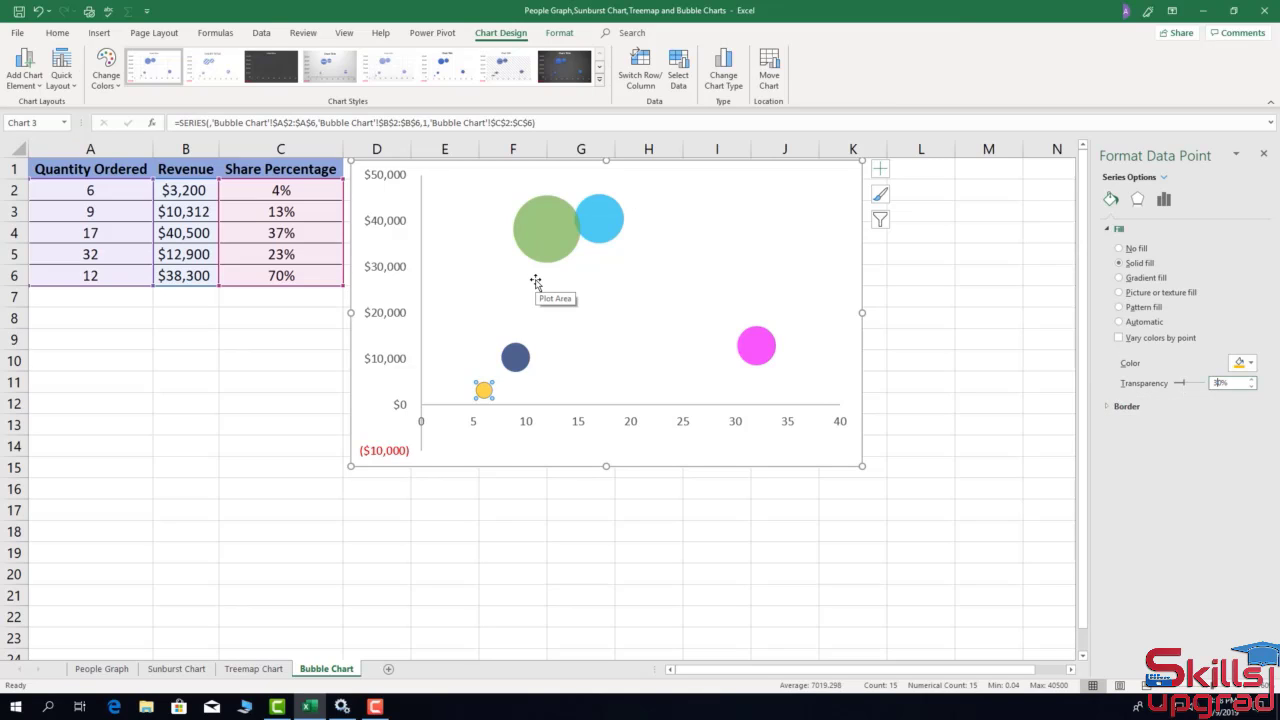
Set the share percentage in C6 to 60% and check the size of the green bubble in the chart.
click(646, 309)
click(531, 222)
click(531, 221)
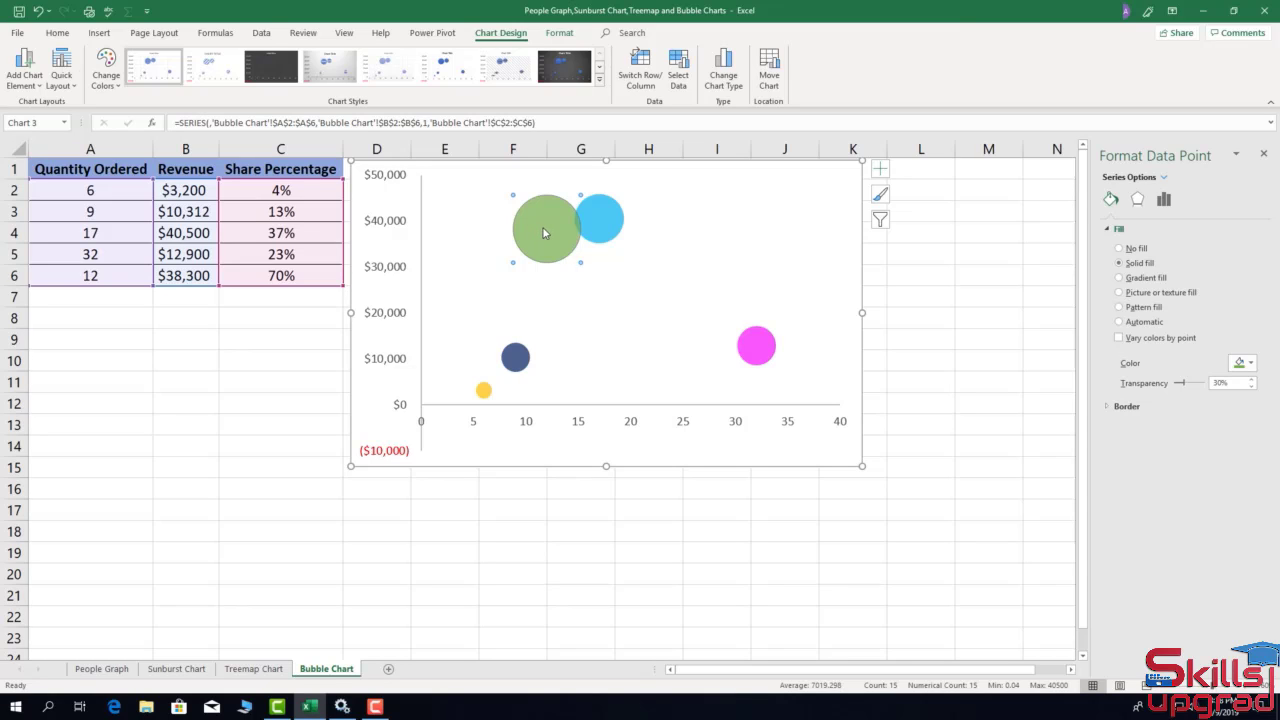
click(275, 281)
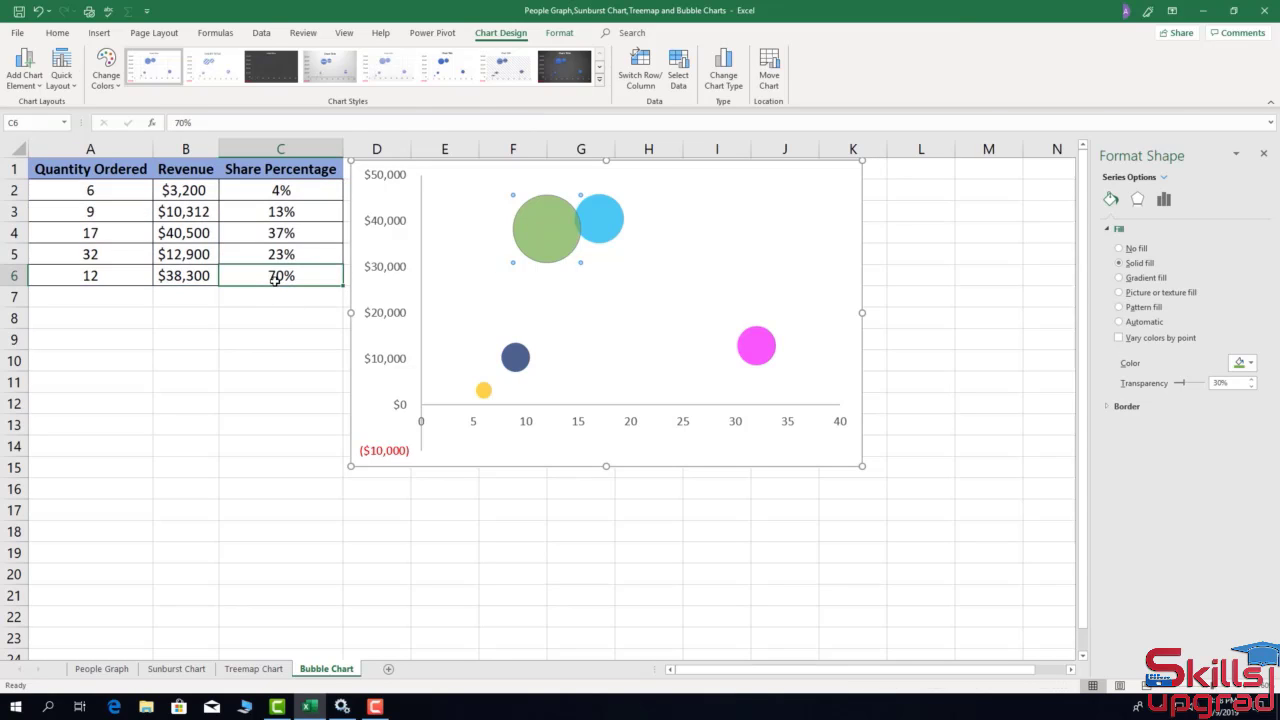
click(178, 122)
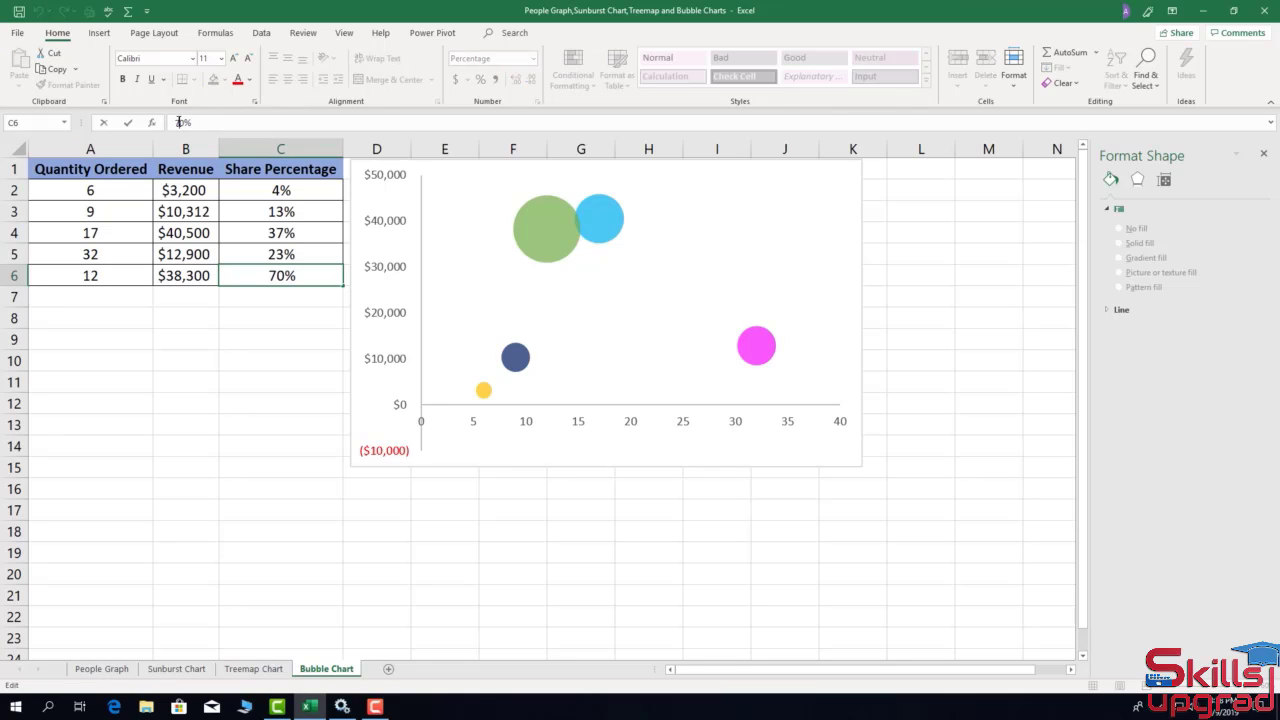
key(BackSpace)
text(6)
key(Return)
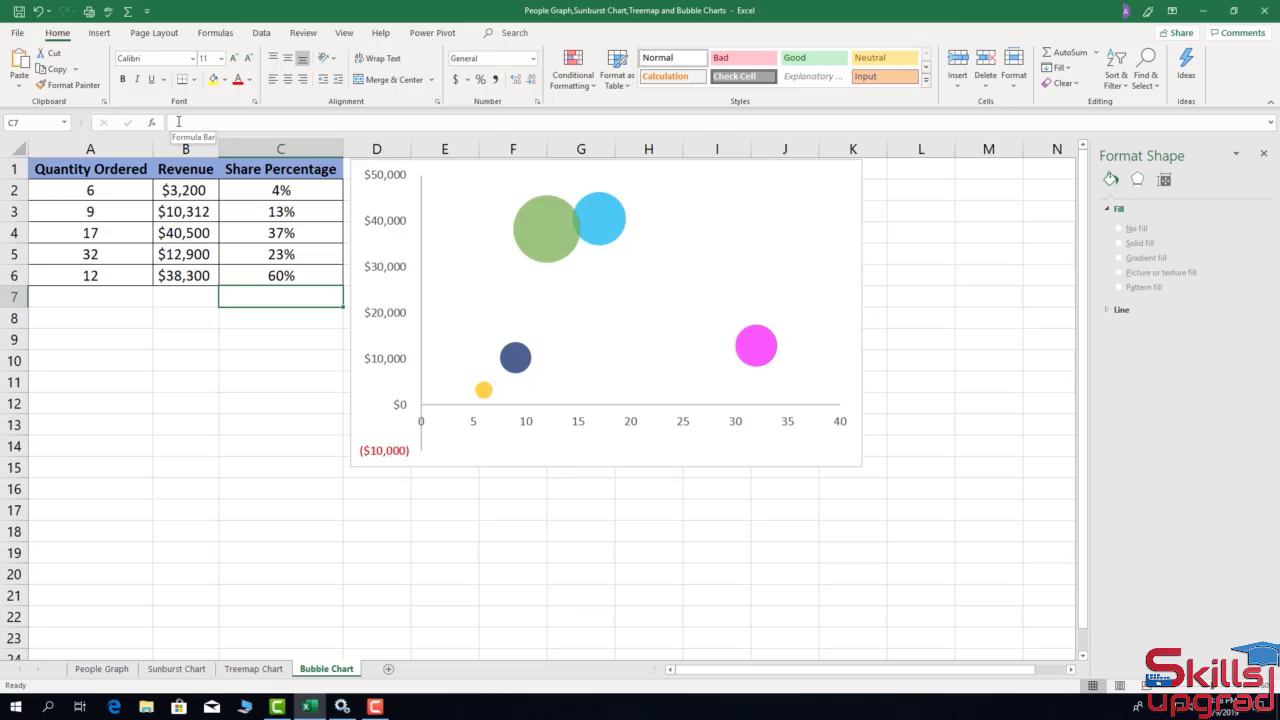
click(542, 251)
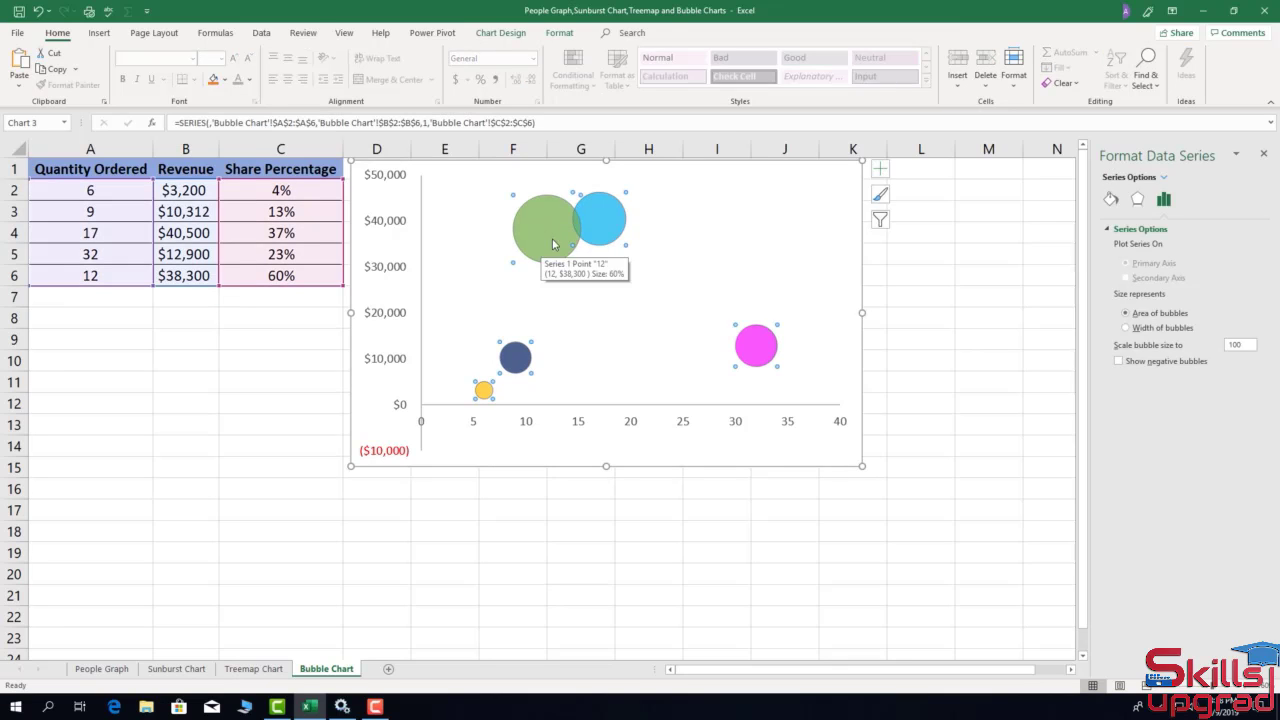
Set the share percentage in C6 to 40% and check the green bubble's size in the chart.
click(283, 275)
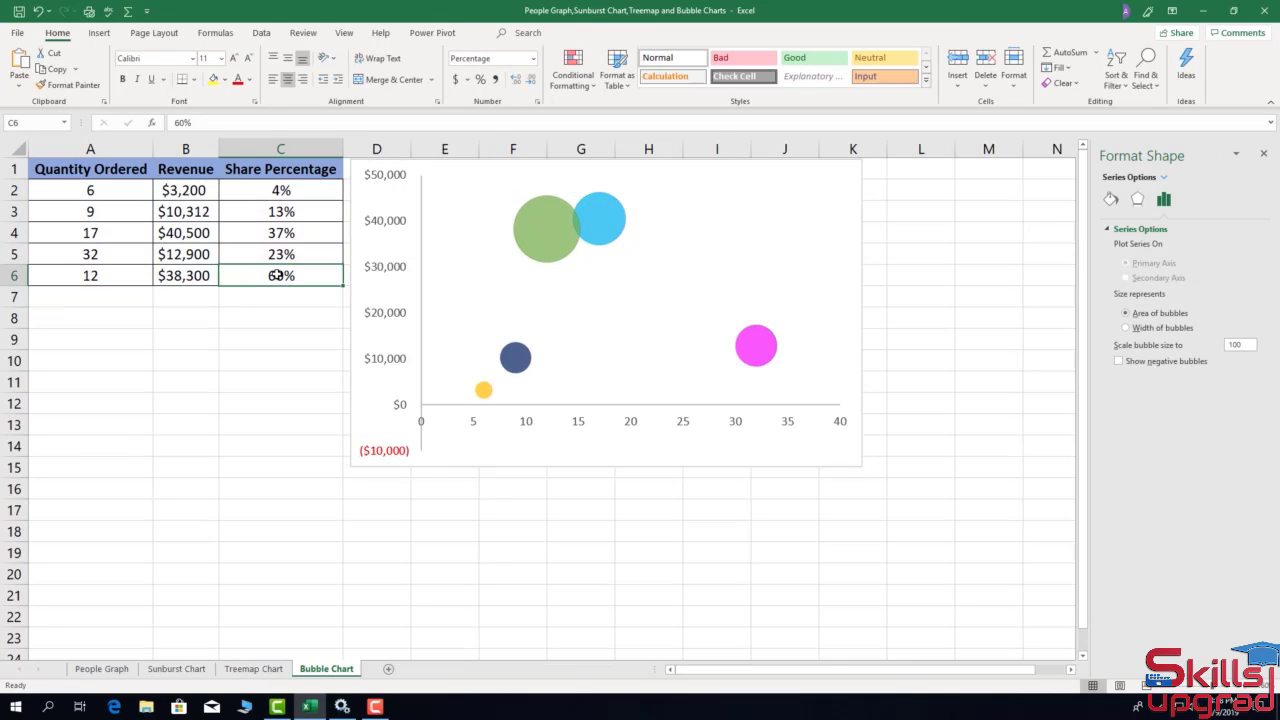
click(178, 122)
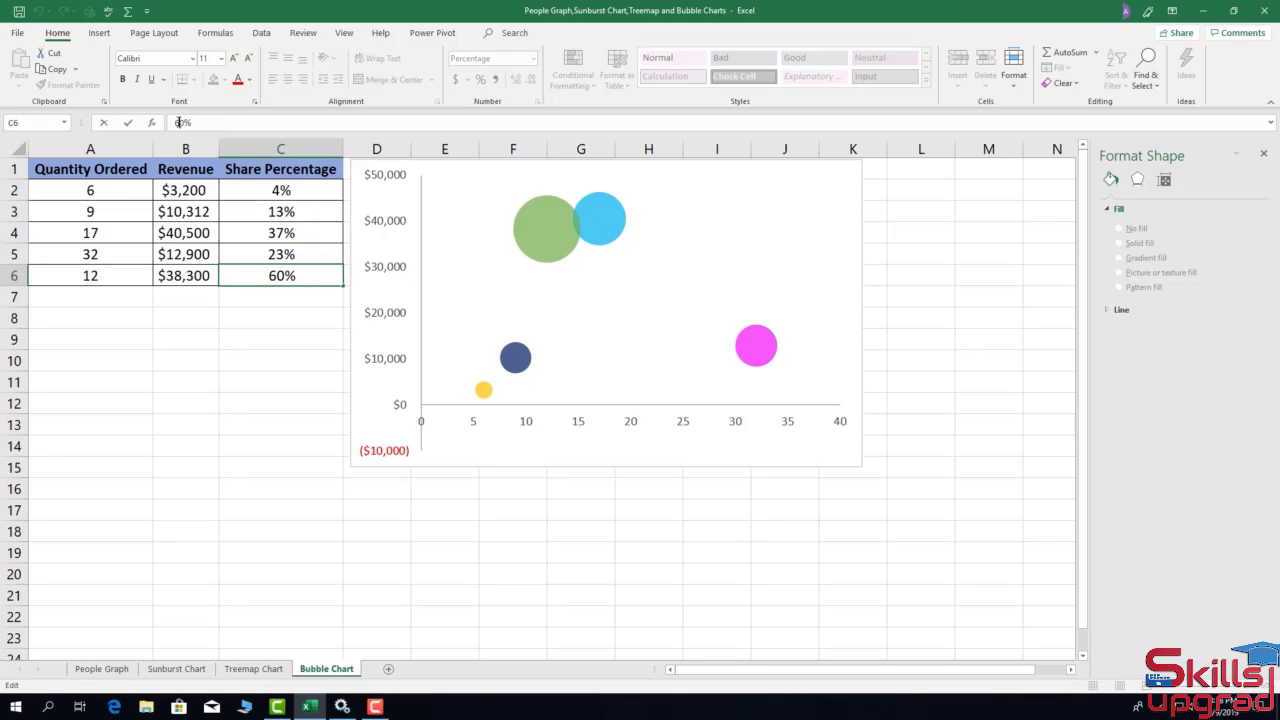
key(BackSpace)
text(4)
key(Return)
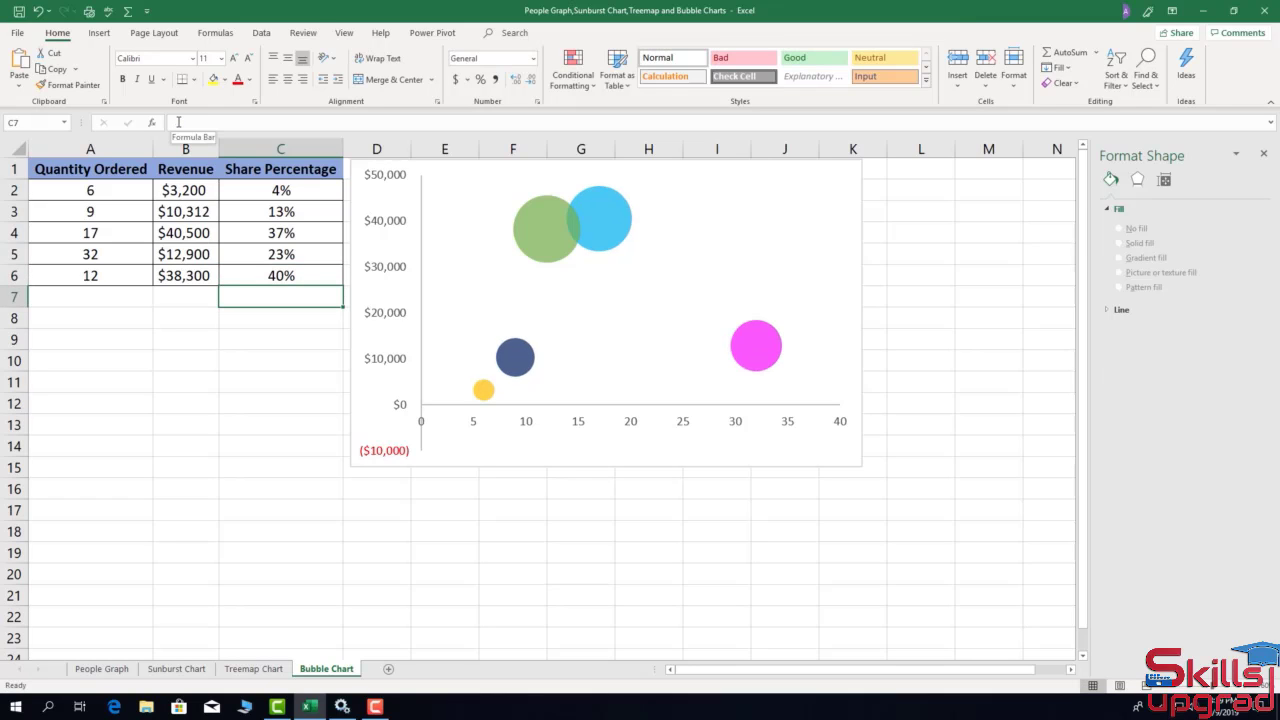
key(Up)
mouse_move(545, 229)
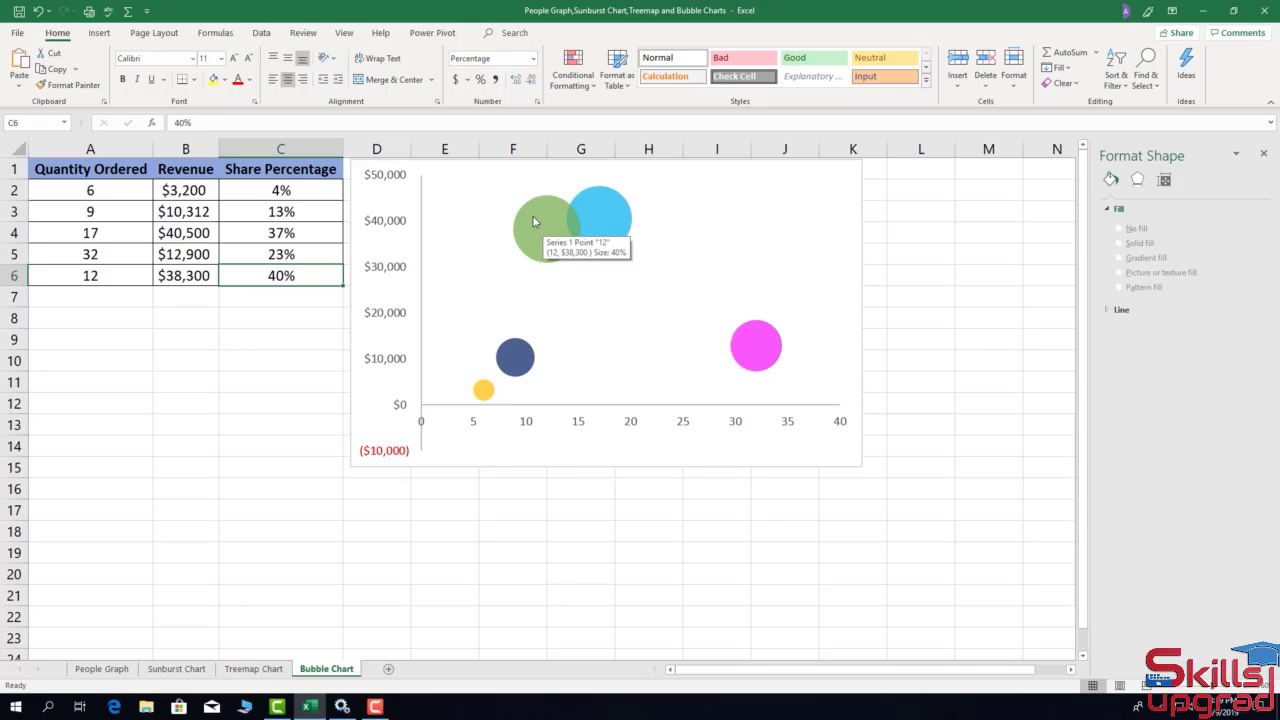
Set the share percentage in C2 to 20% and check the size of the gold bubble in the chart.
mouse_move(487, 394)
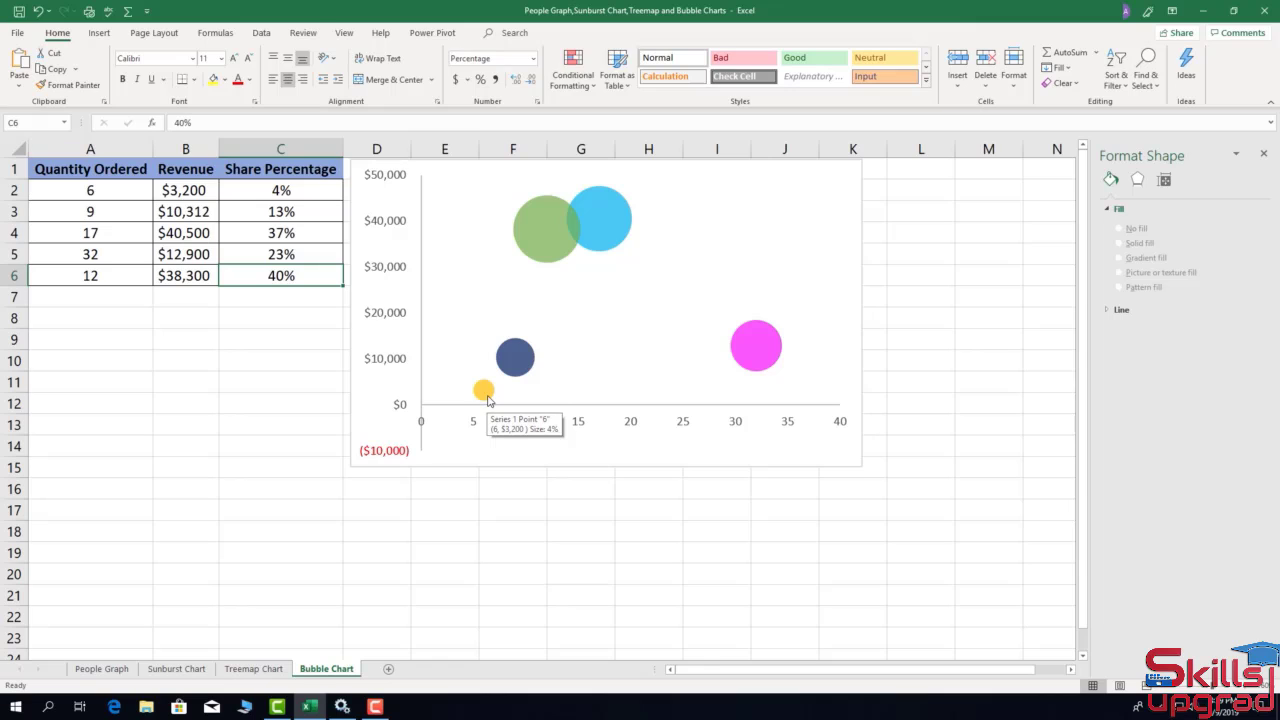
click(487, 397)
click(487, 396)
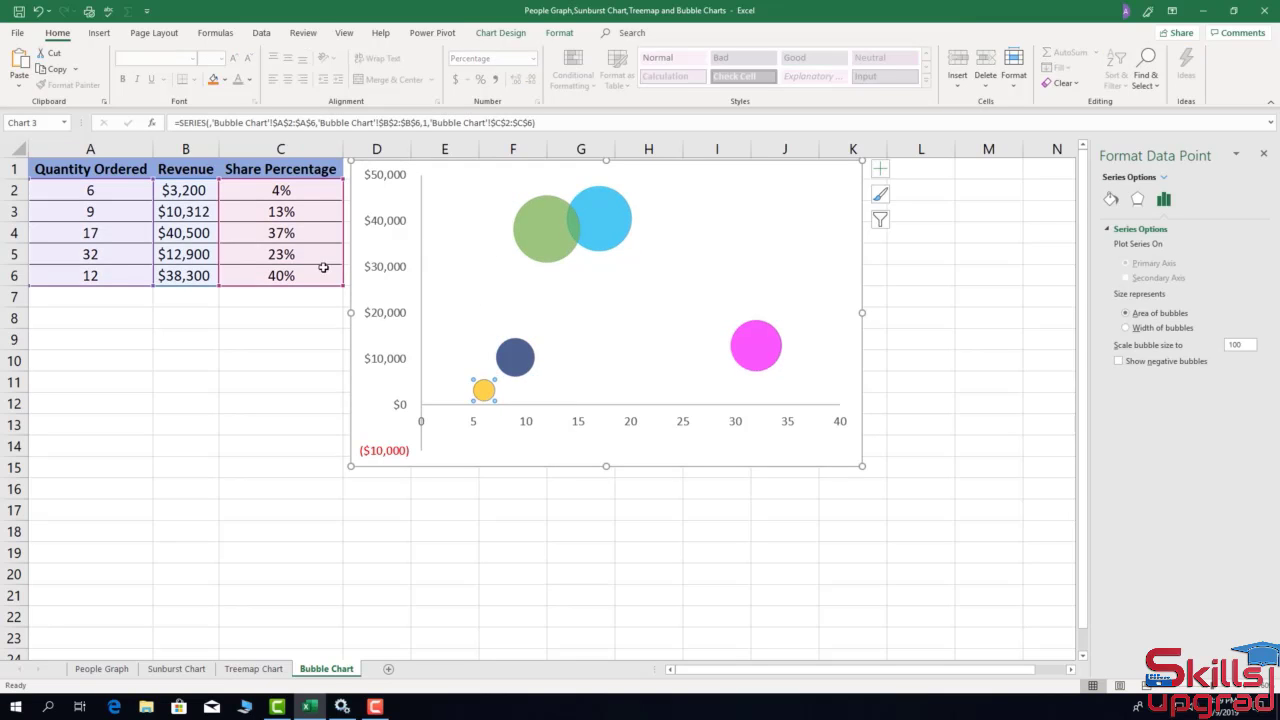
click(278, 190)
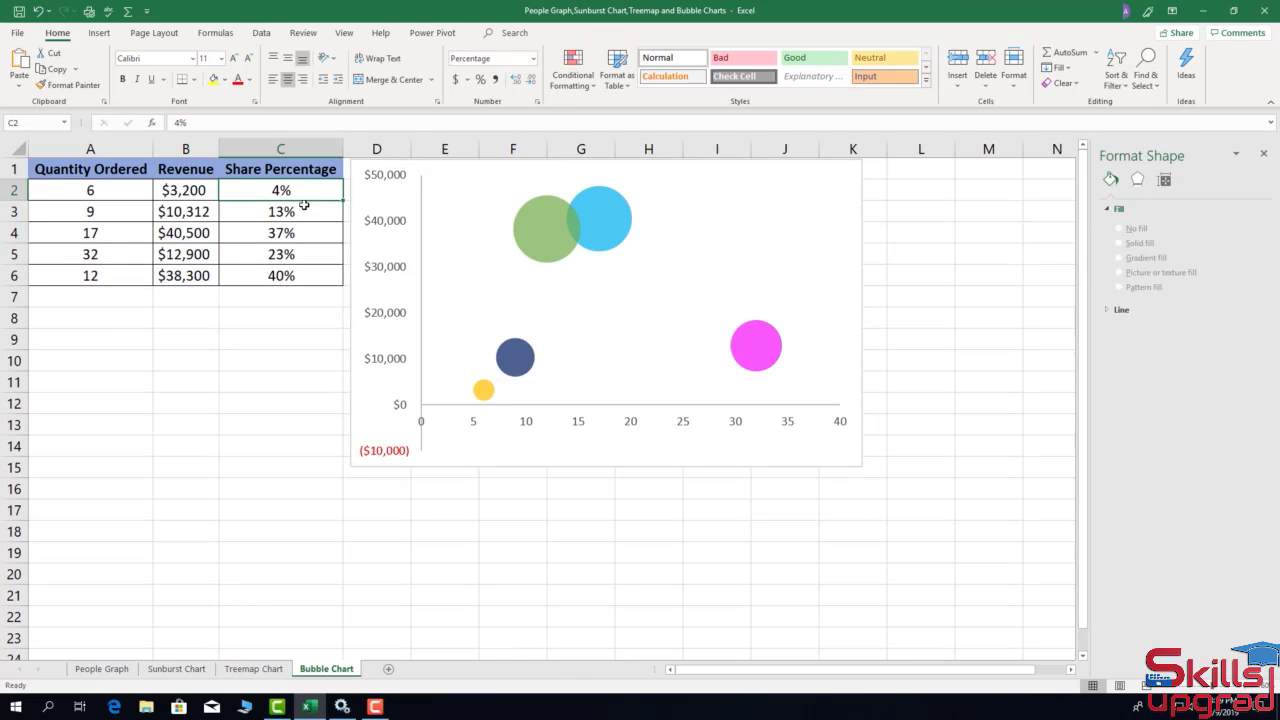
click(180, 122)
key(BackSpace)
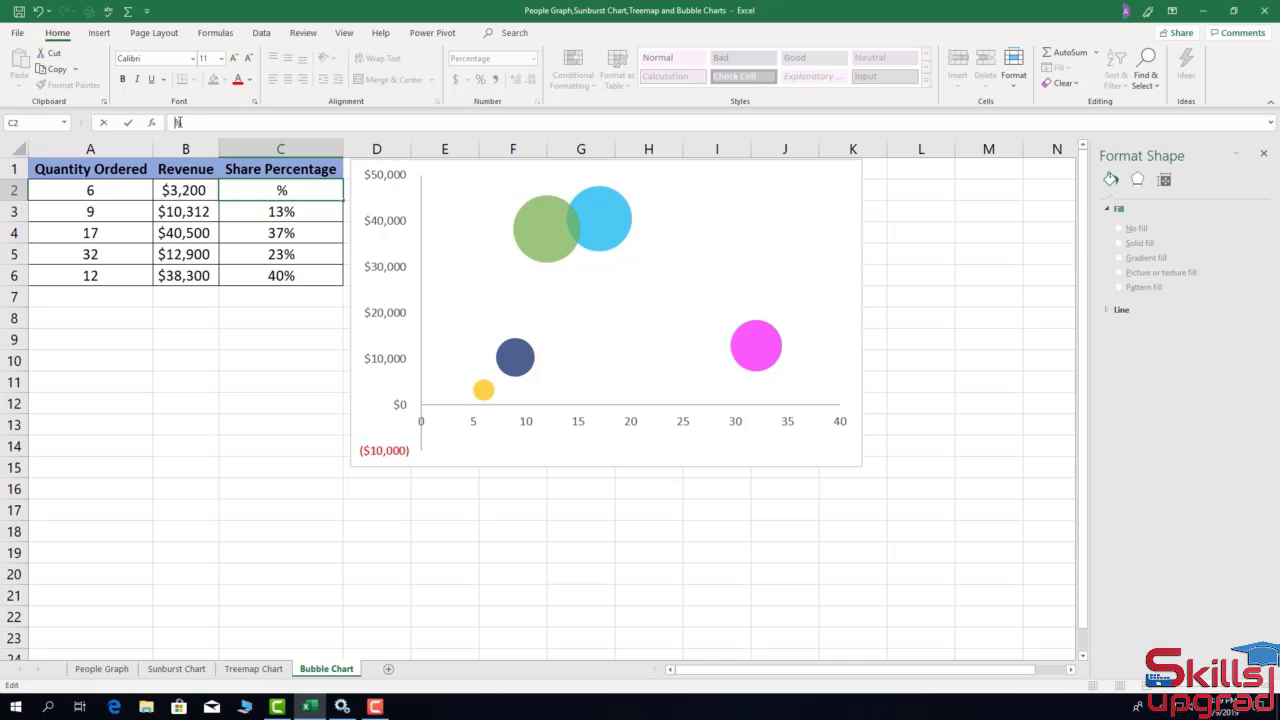
text(20)
key(Return)
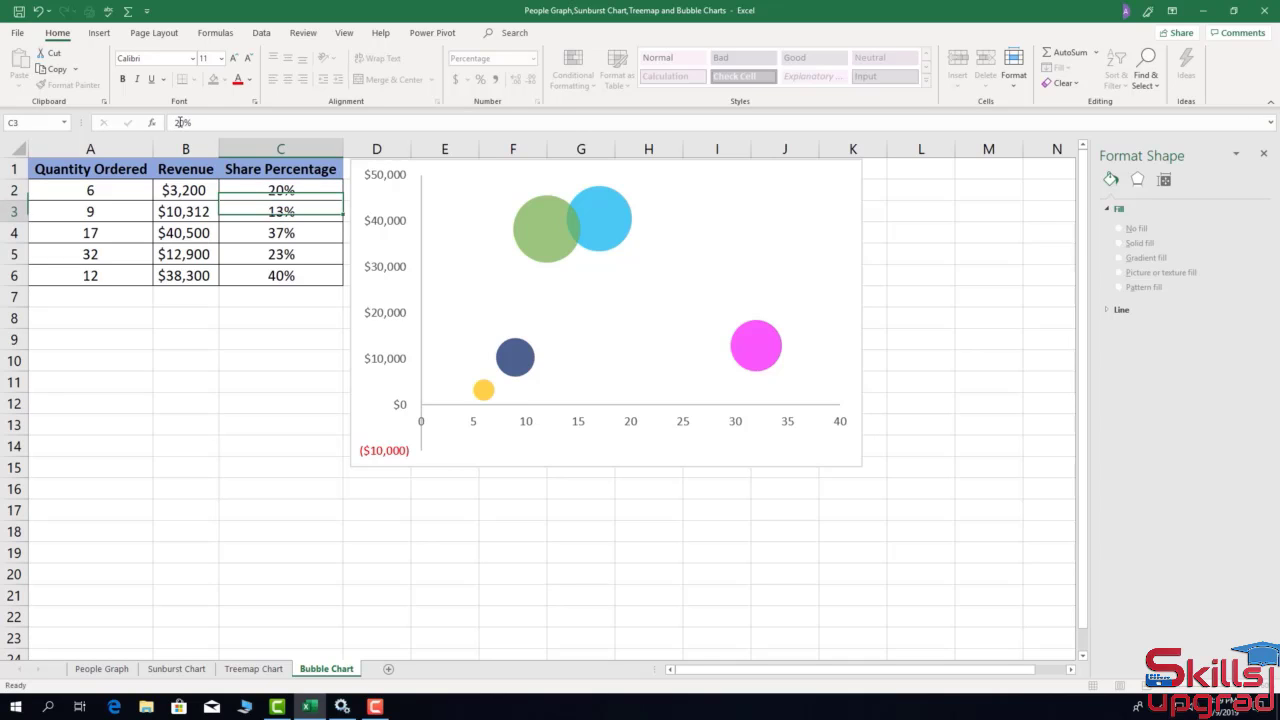
mouse_move(489, 394)
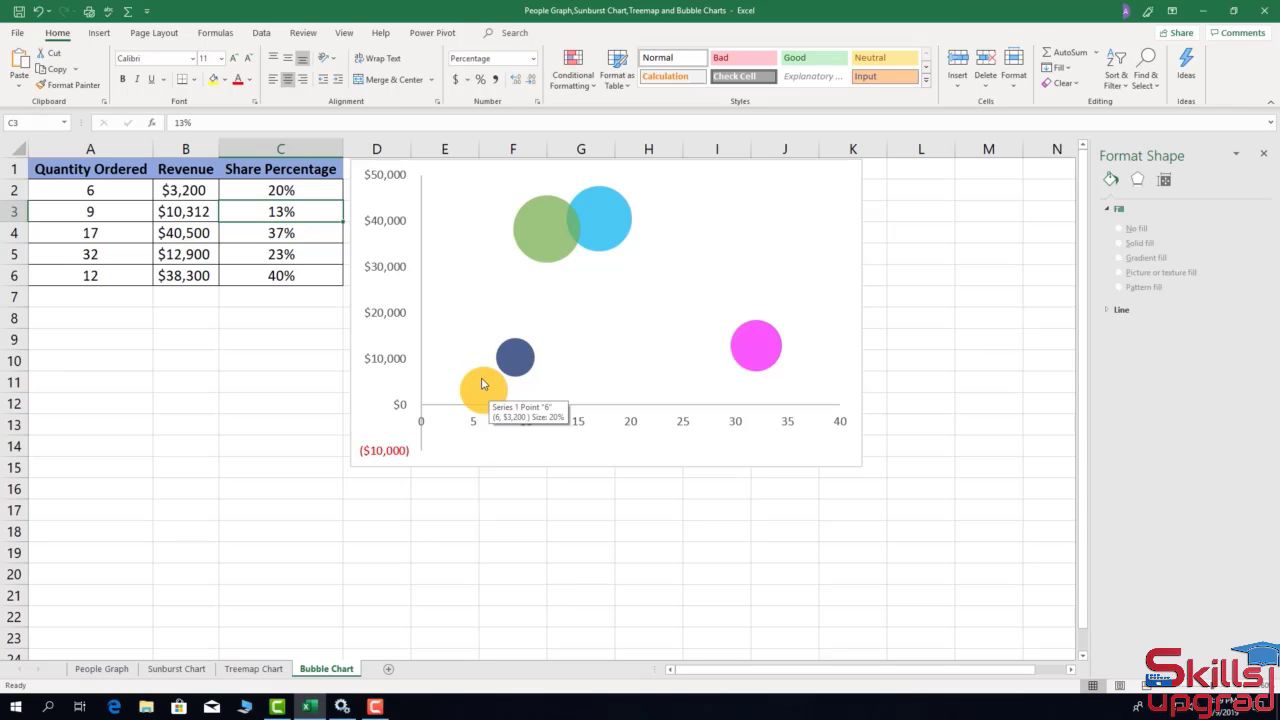
Identify the magenta bubble for quantity 32 and set its share percentage in C5 to 5%.
click(759, 348)
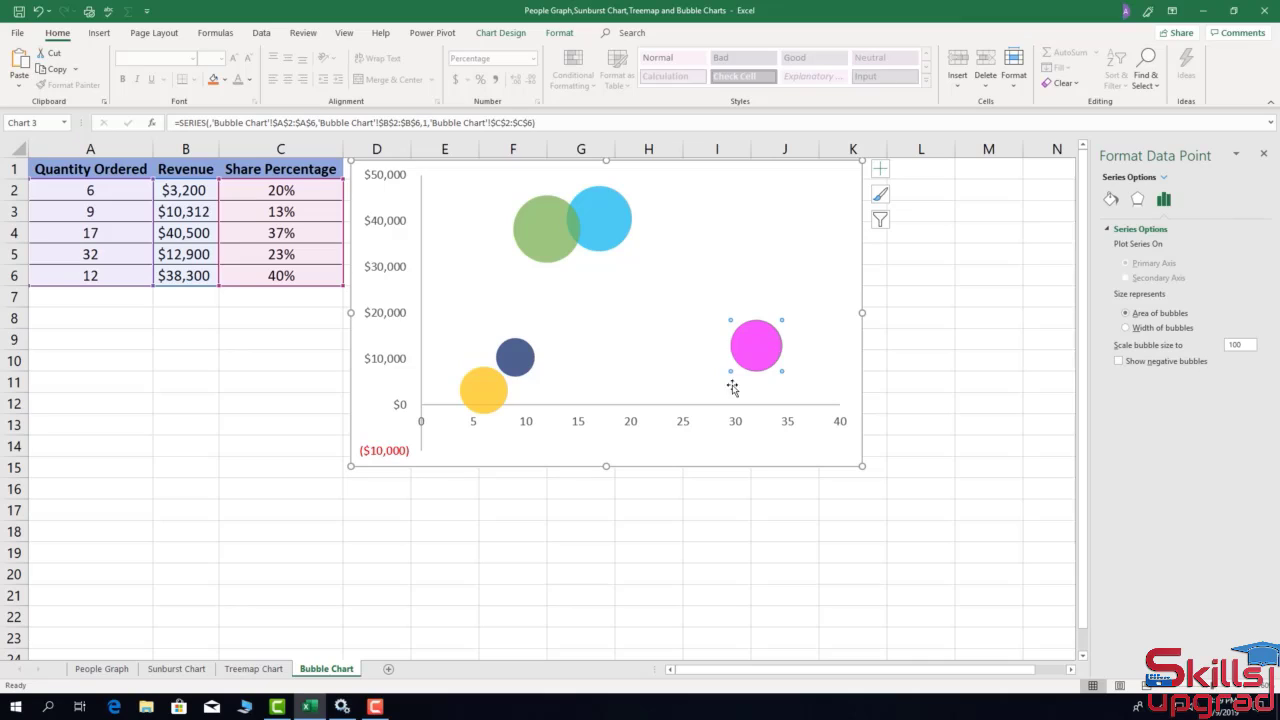
mouse_move(758, 358)
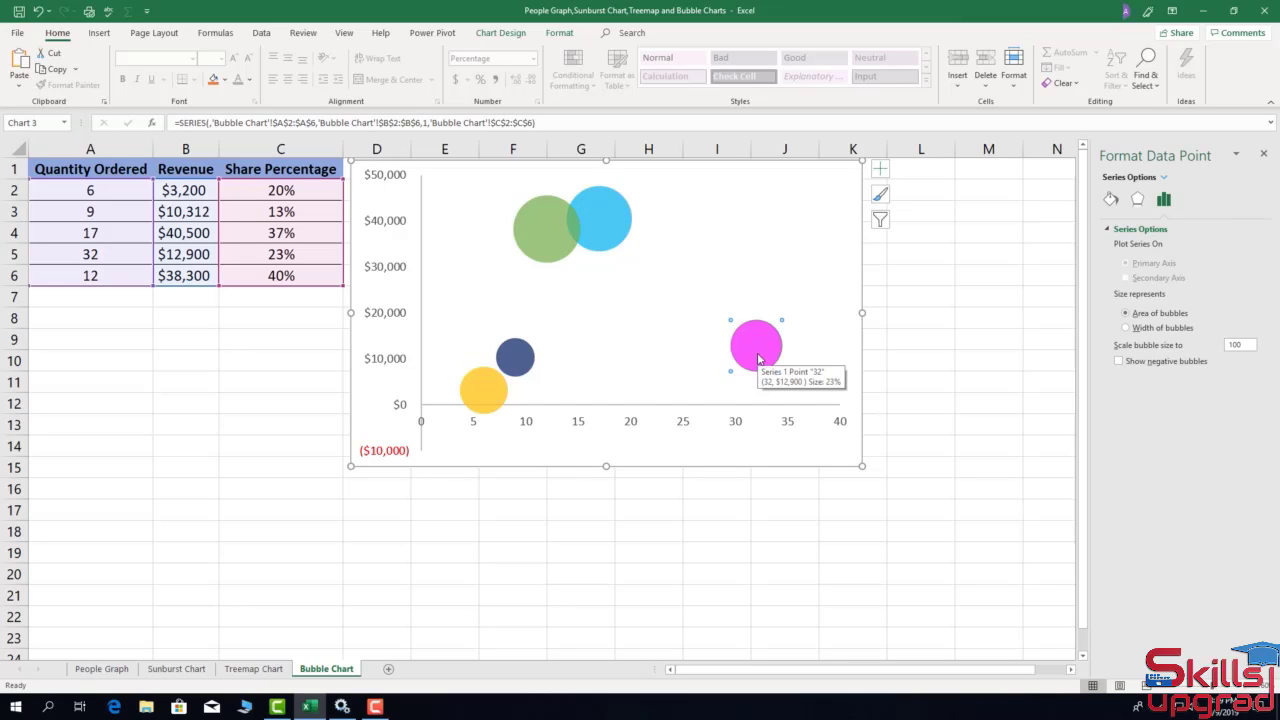
click(275, 252)
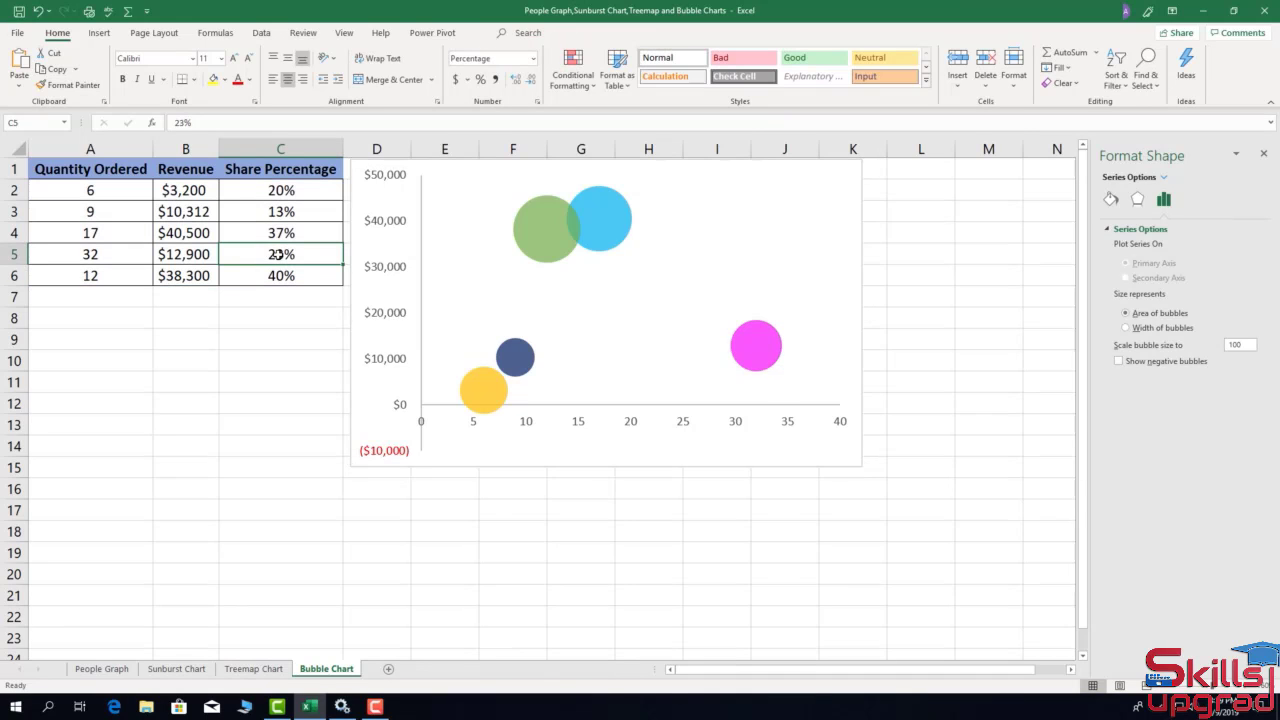
click(184, 122)
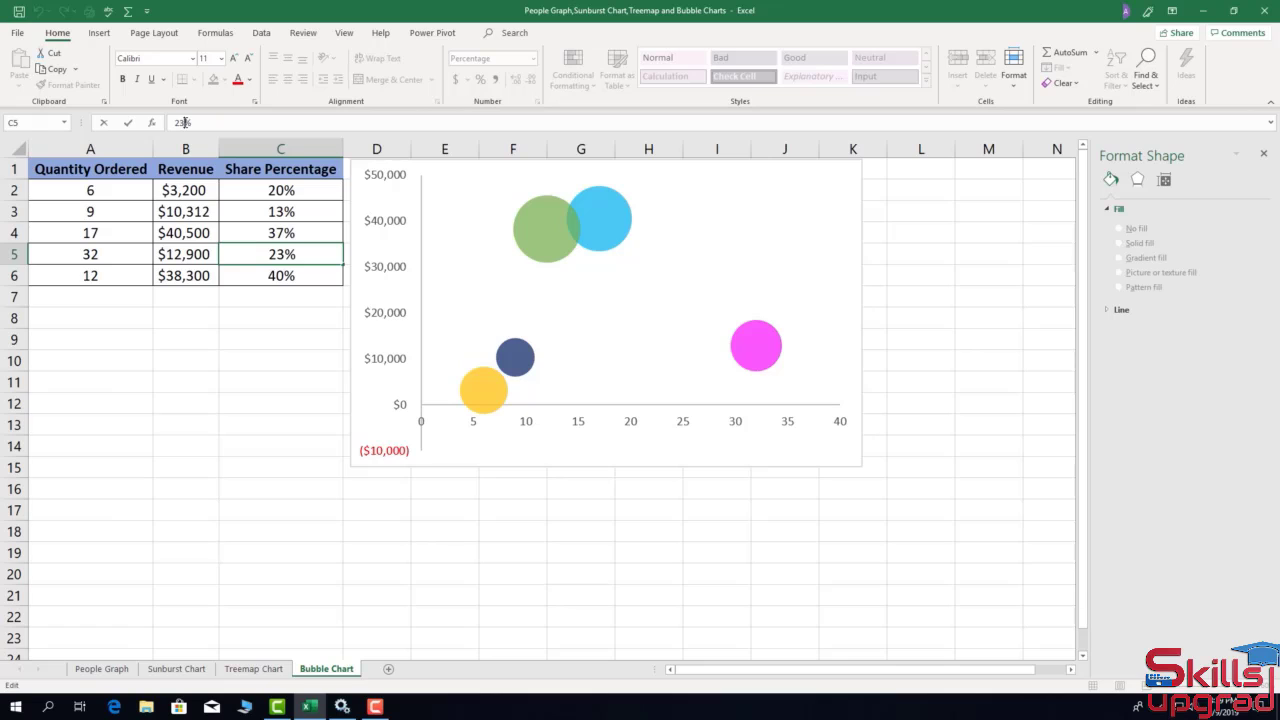
key(BackSpace)
key(BackSpace)
text(5)
key(Return)
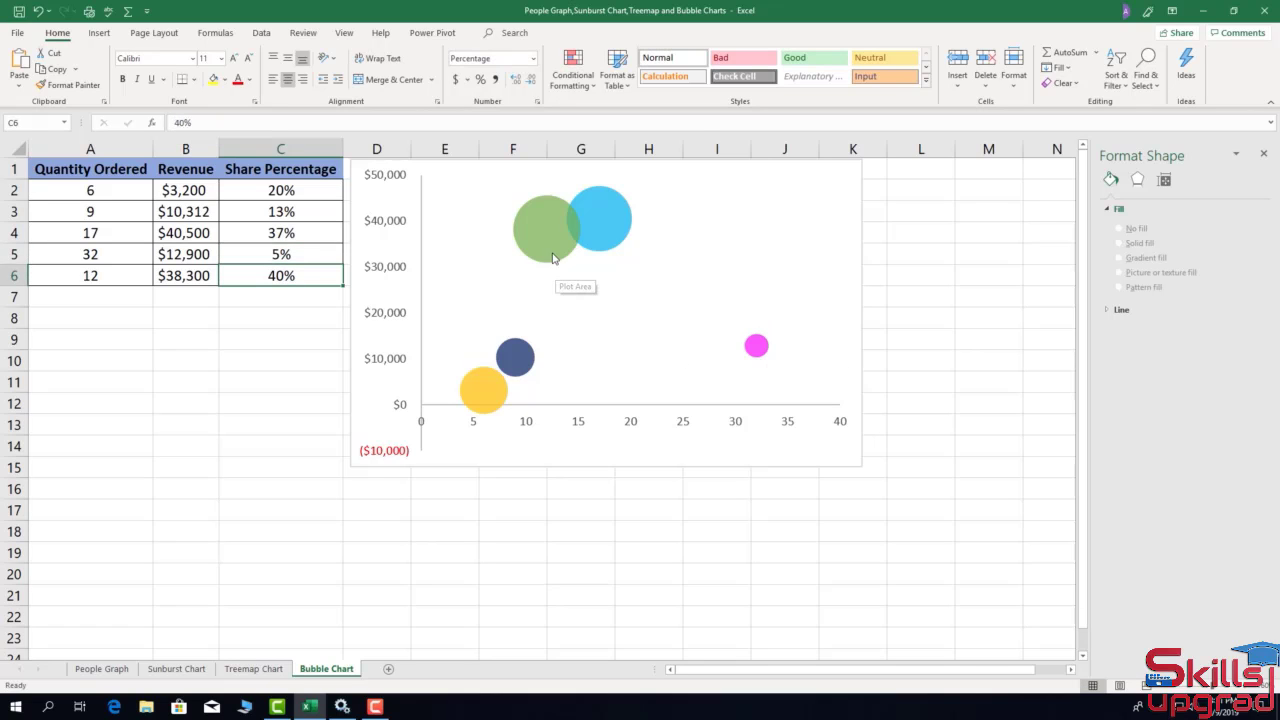
Set the share percentage in C6 to 20% and check the green bubble's size in the chart.
mouse_move(550, 251)
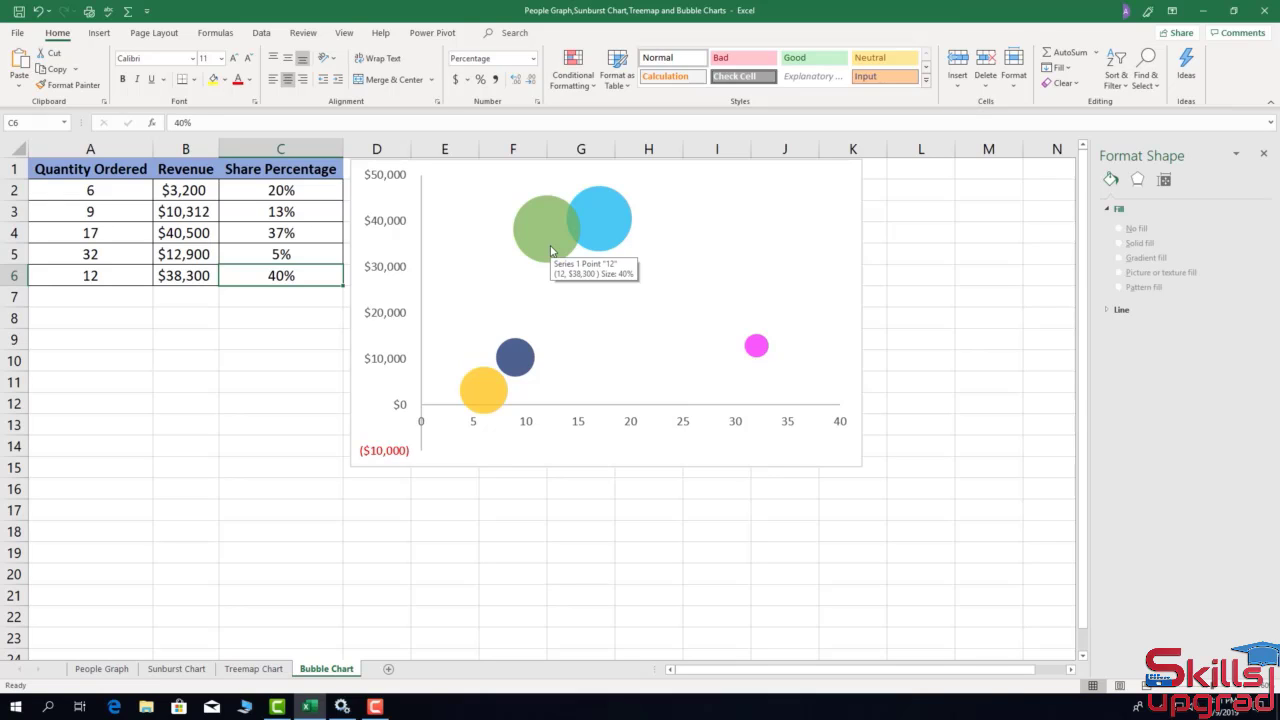
click(180, 124)
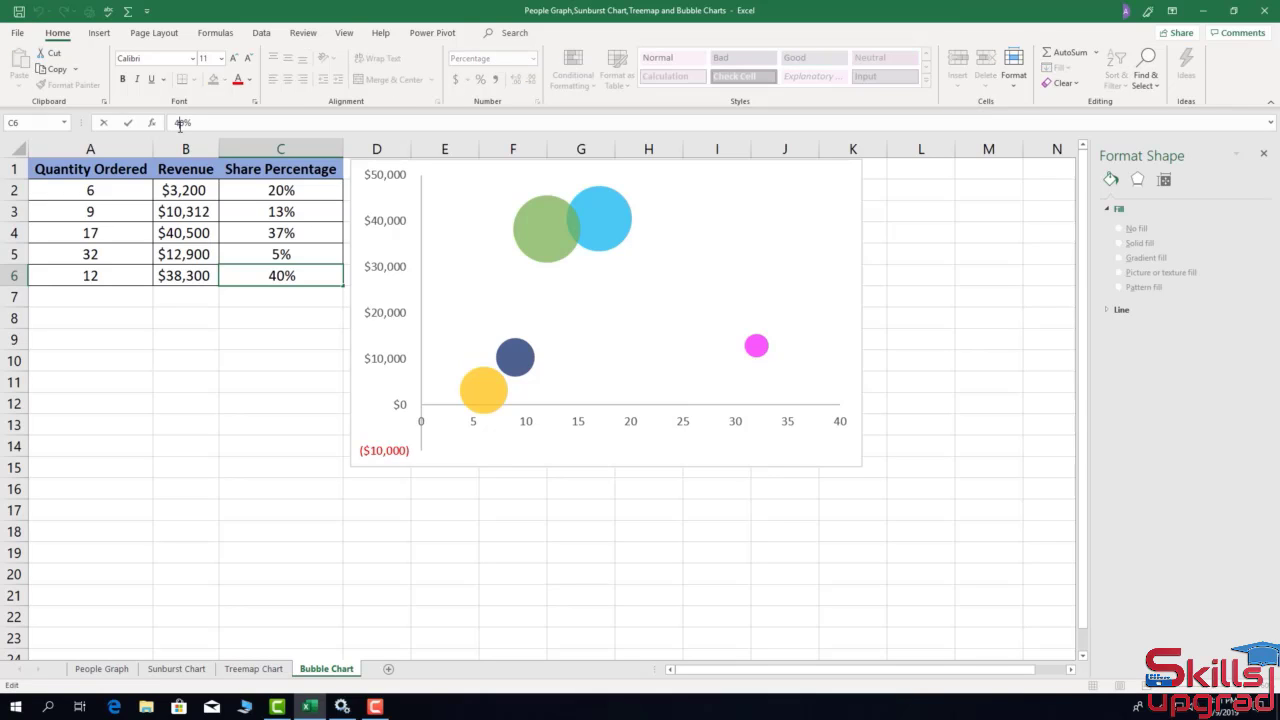
key(BackSpace)
text(2)
key(Return)
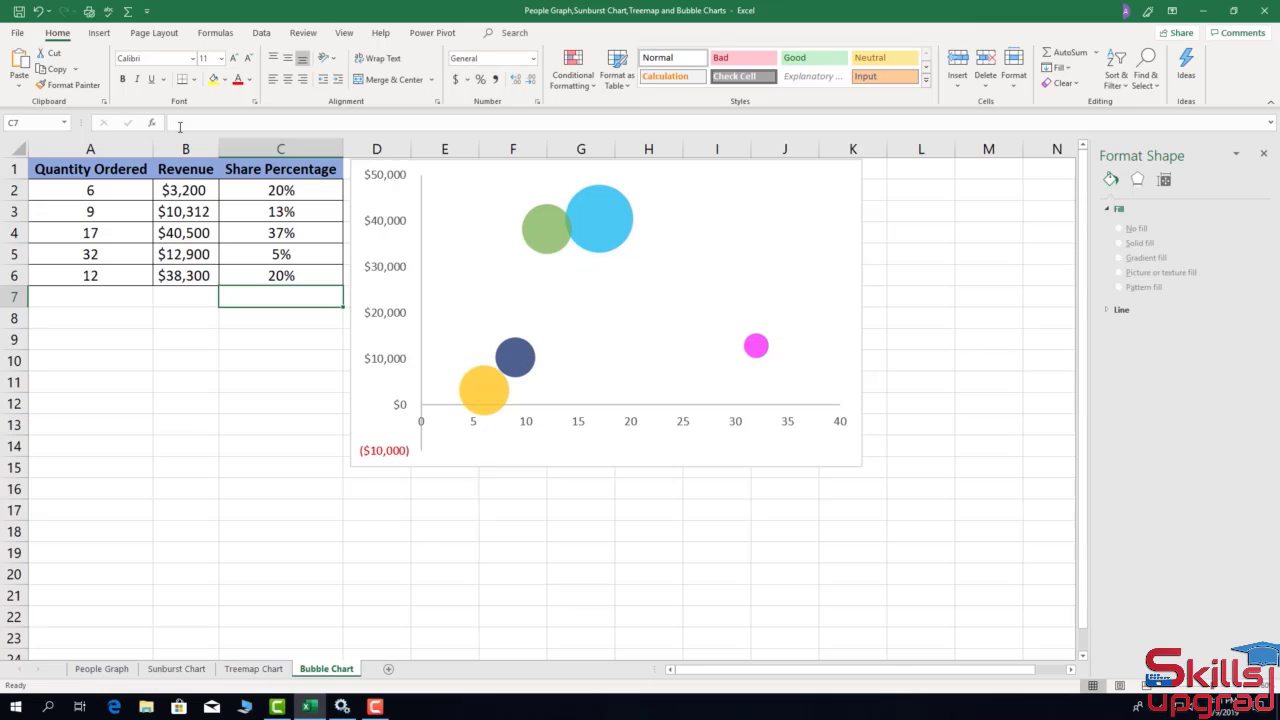
mouse_move(564, 236)
Show the available scatter and bubble chart types and preview the 2-D Bubble chart for the order data.
click(99, 32)
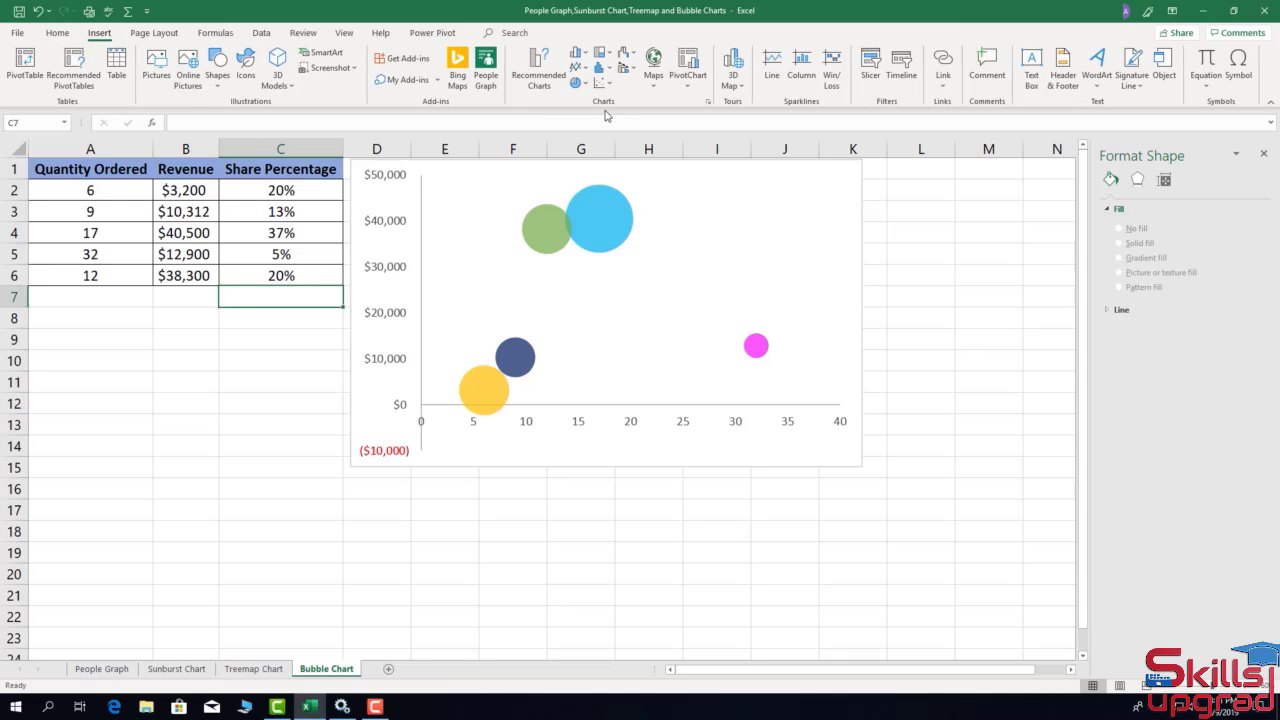
click(602, 83)
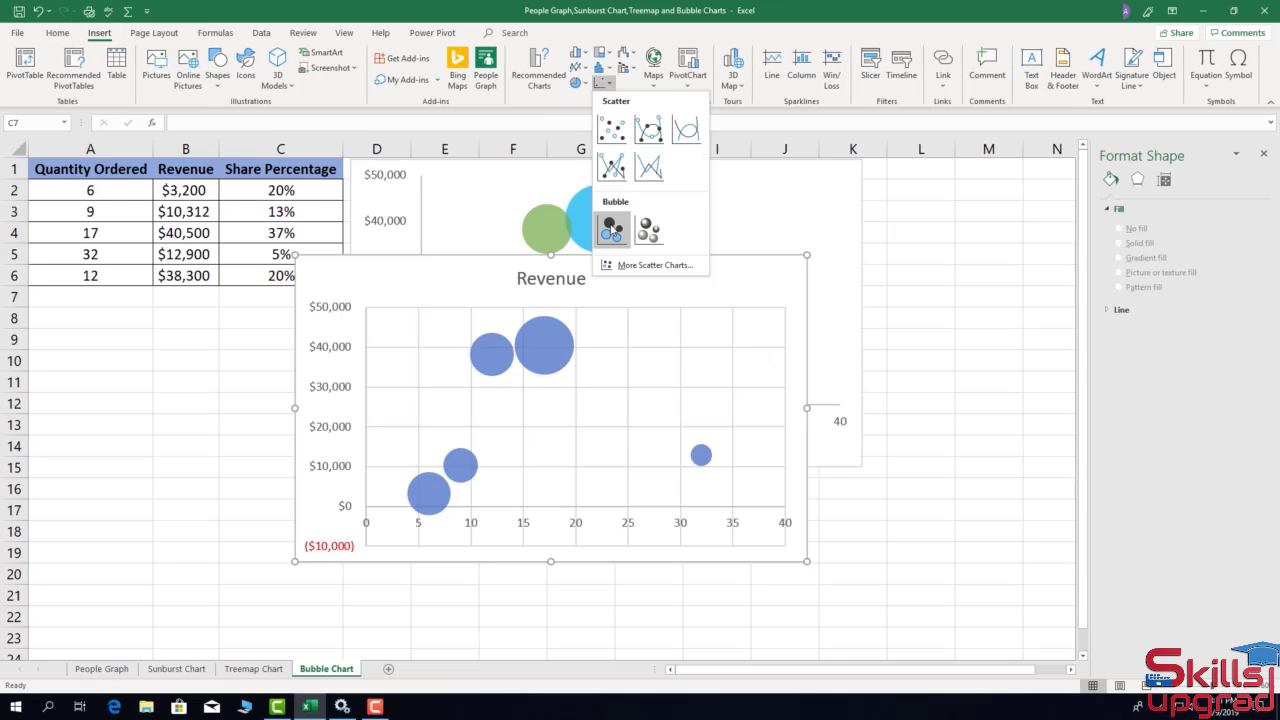